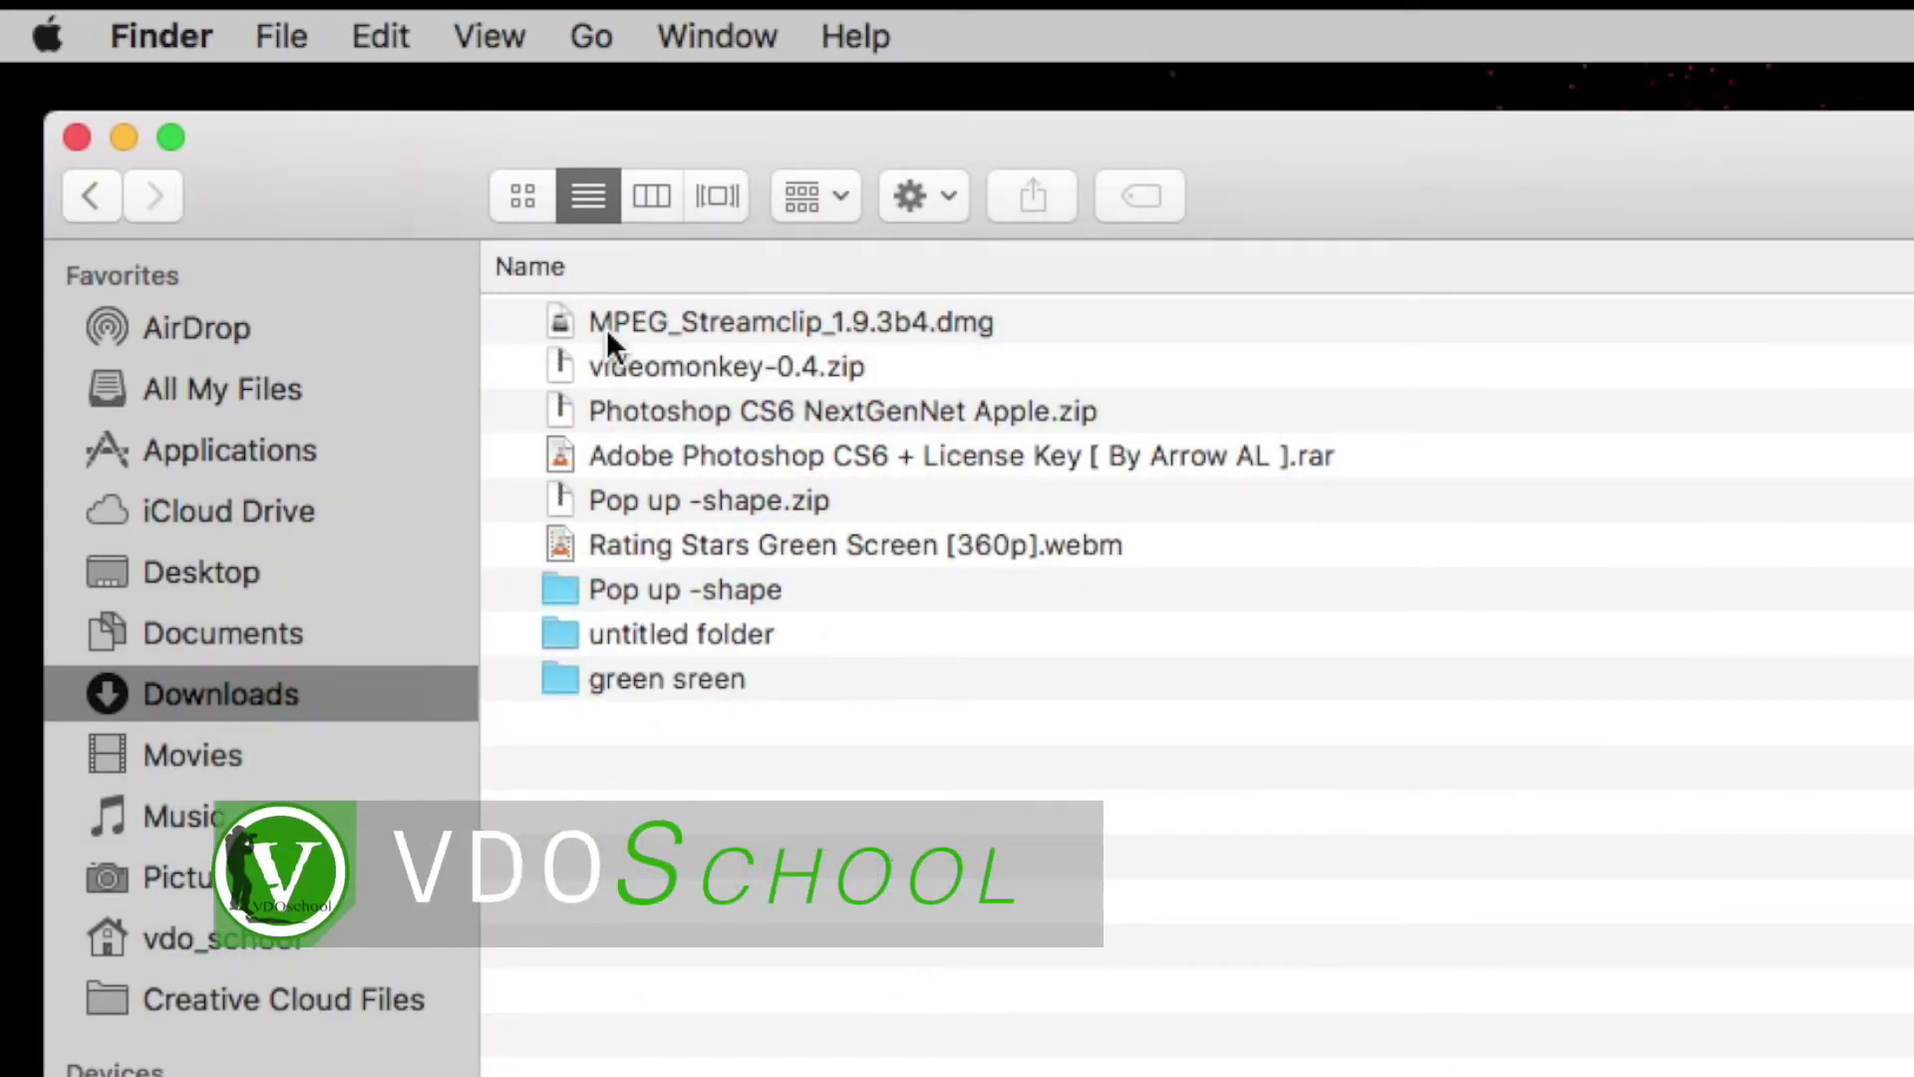
Open MPEG_Streamclip_1.9.3b4.dmg from Downloads and copy the Extras folder and MPEG Streamclip.app, closing the disk image window.
click(698, 325)
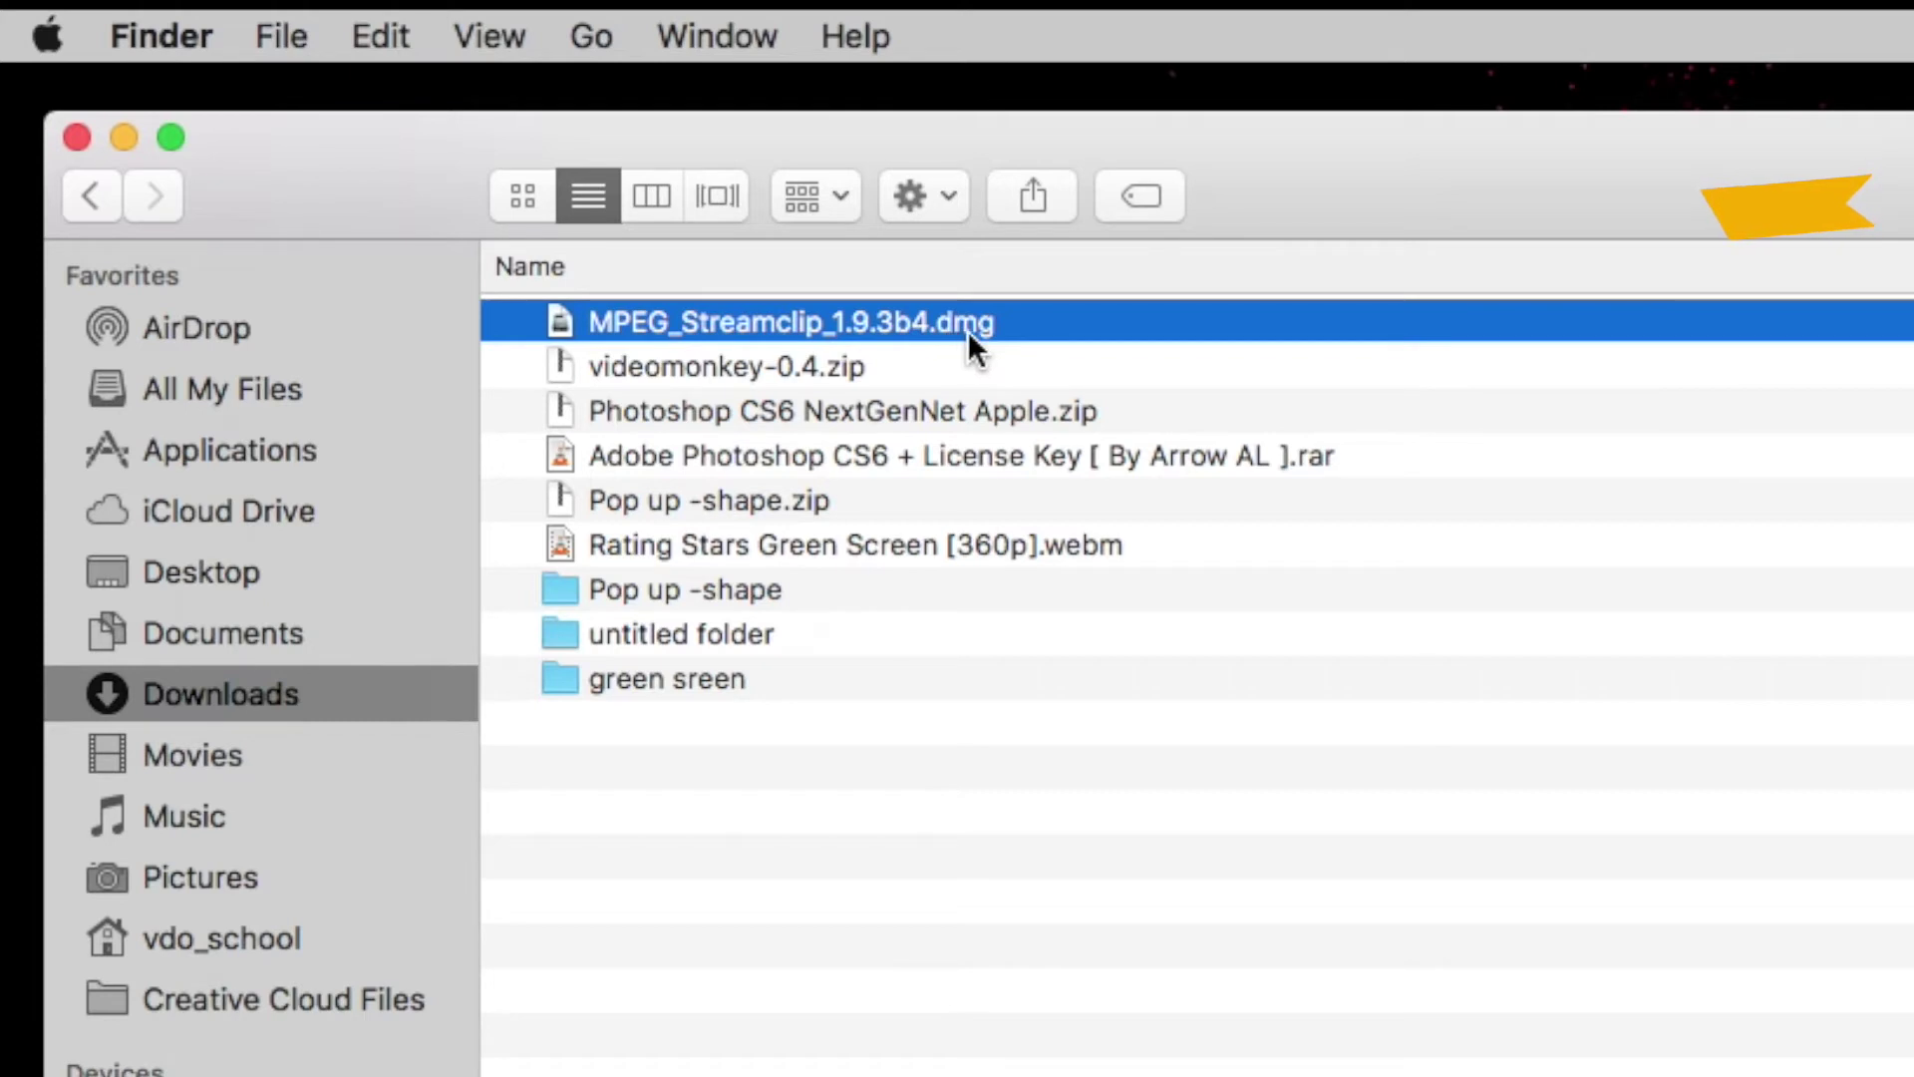
double_click(557, 321)
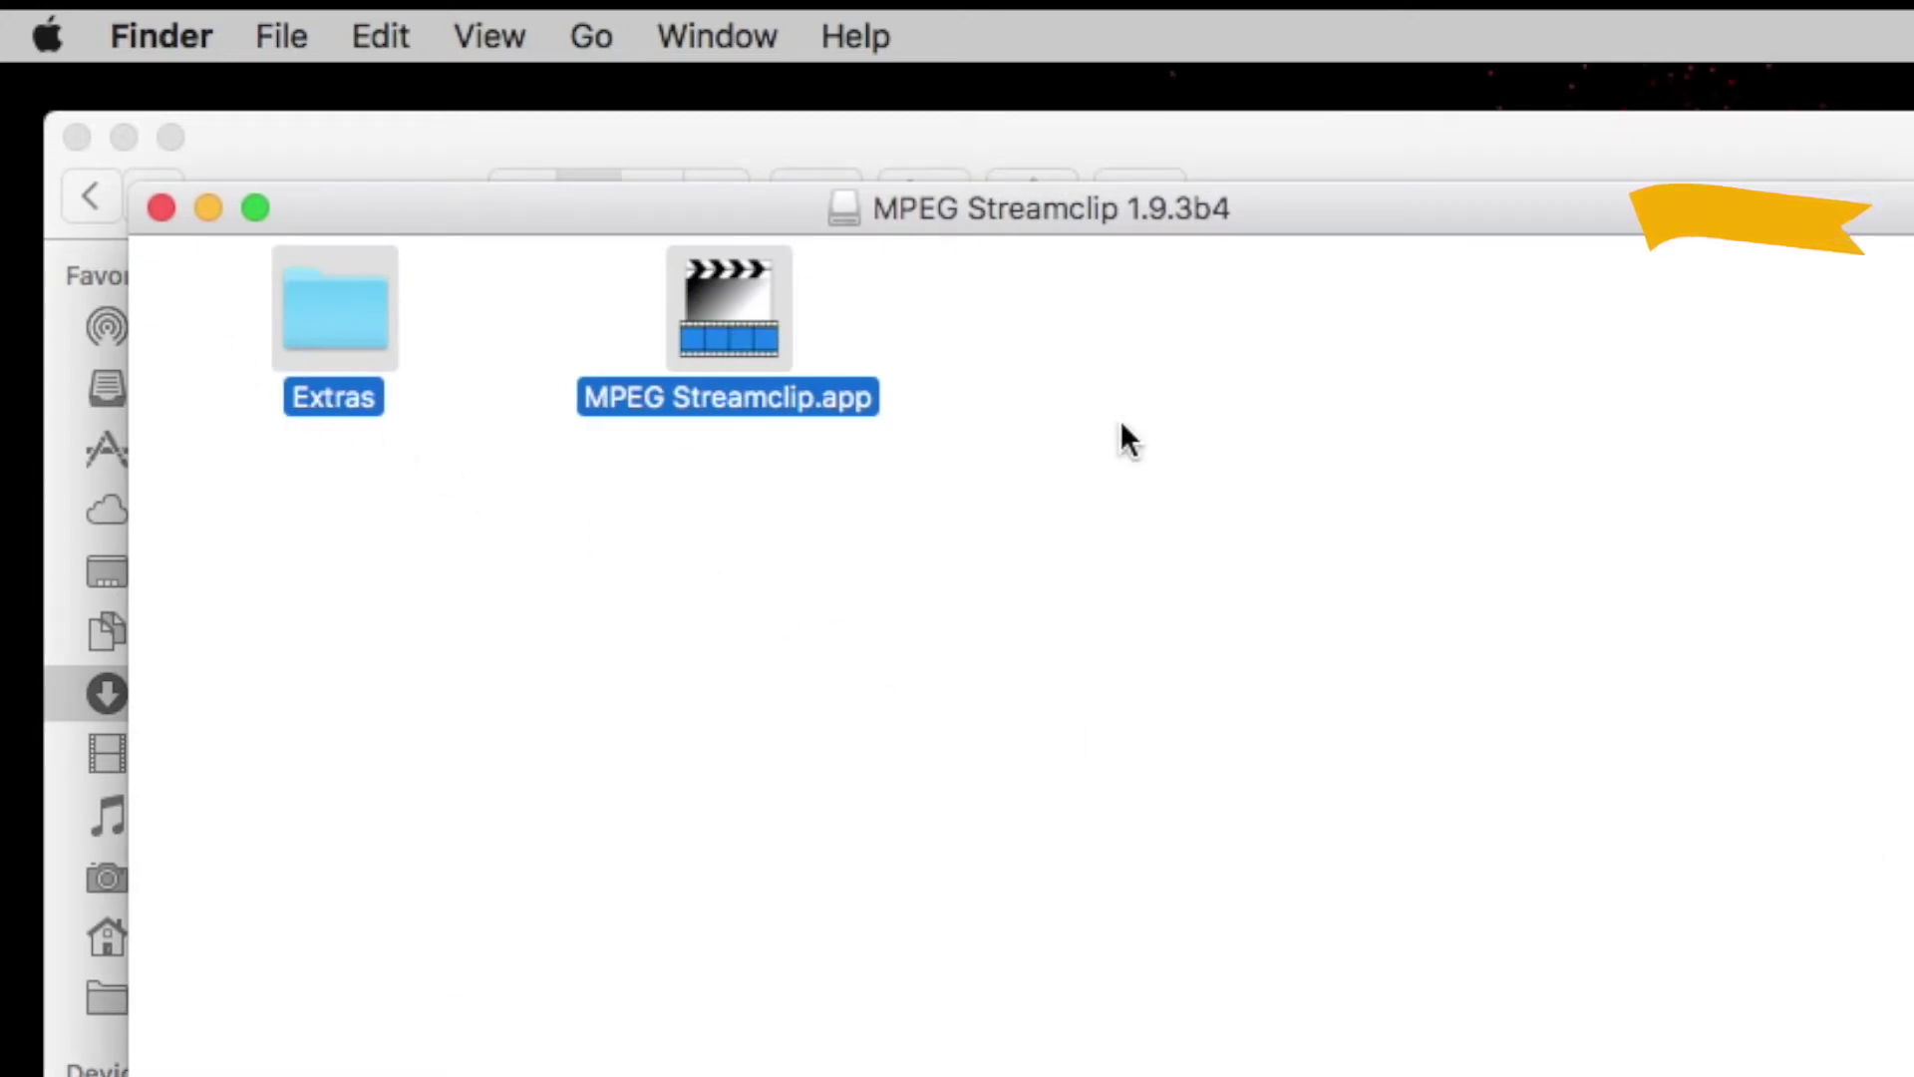
click(1146, 603)
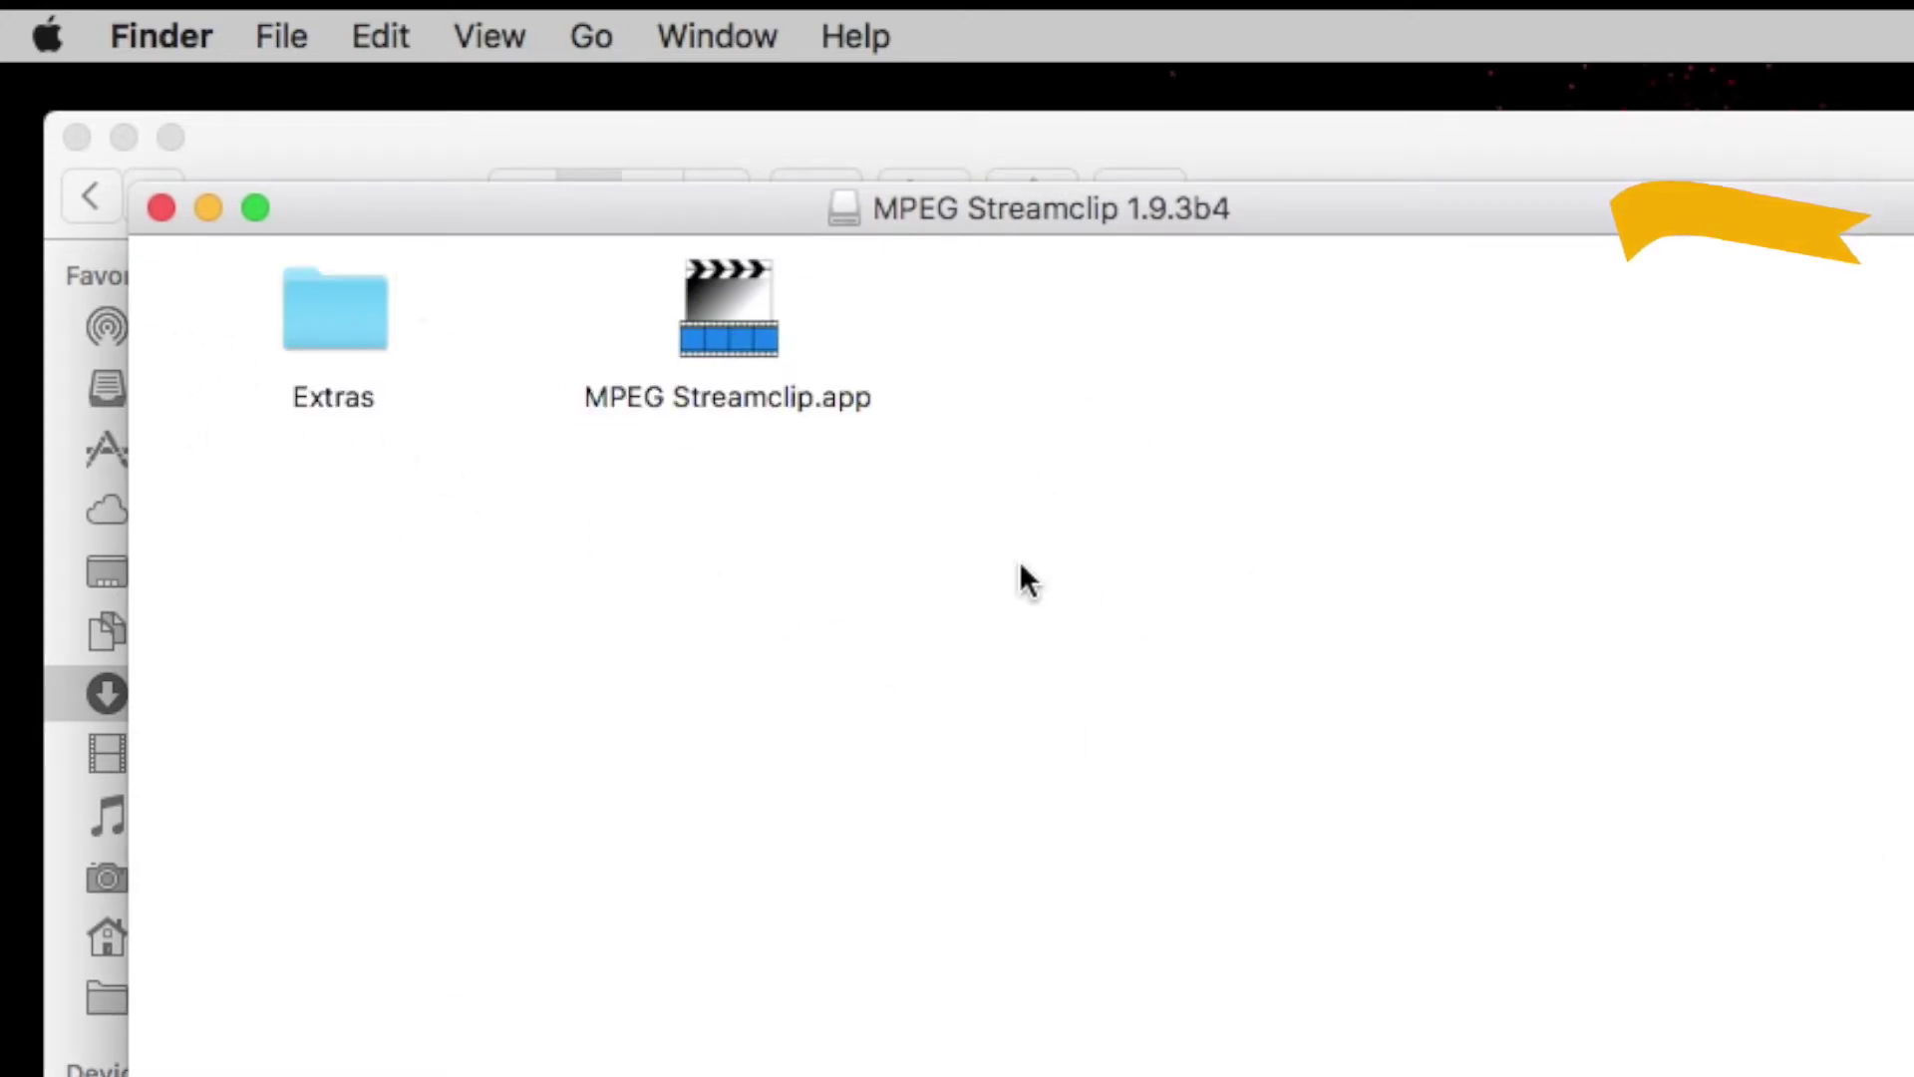
drag(1073, 449, 261, 260)
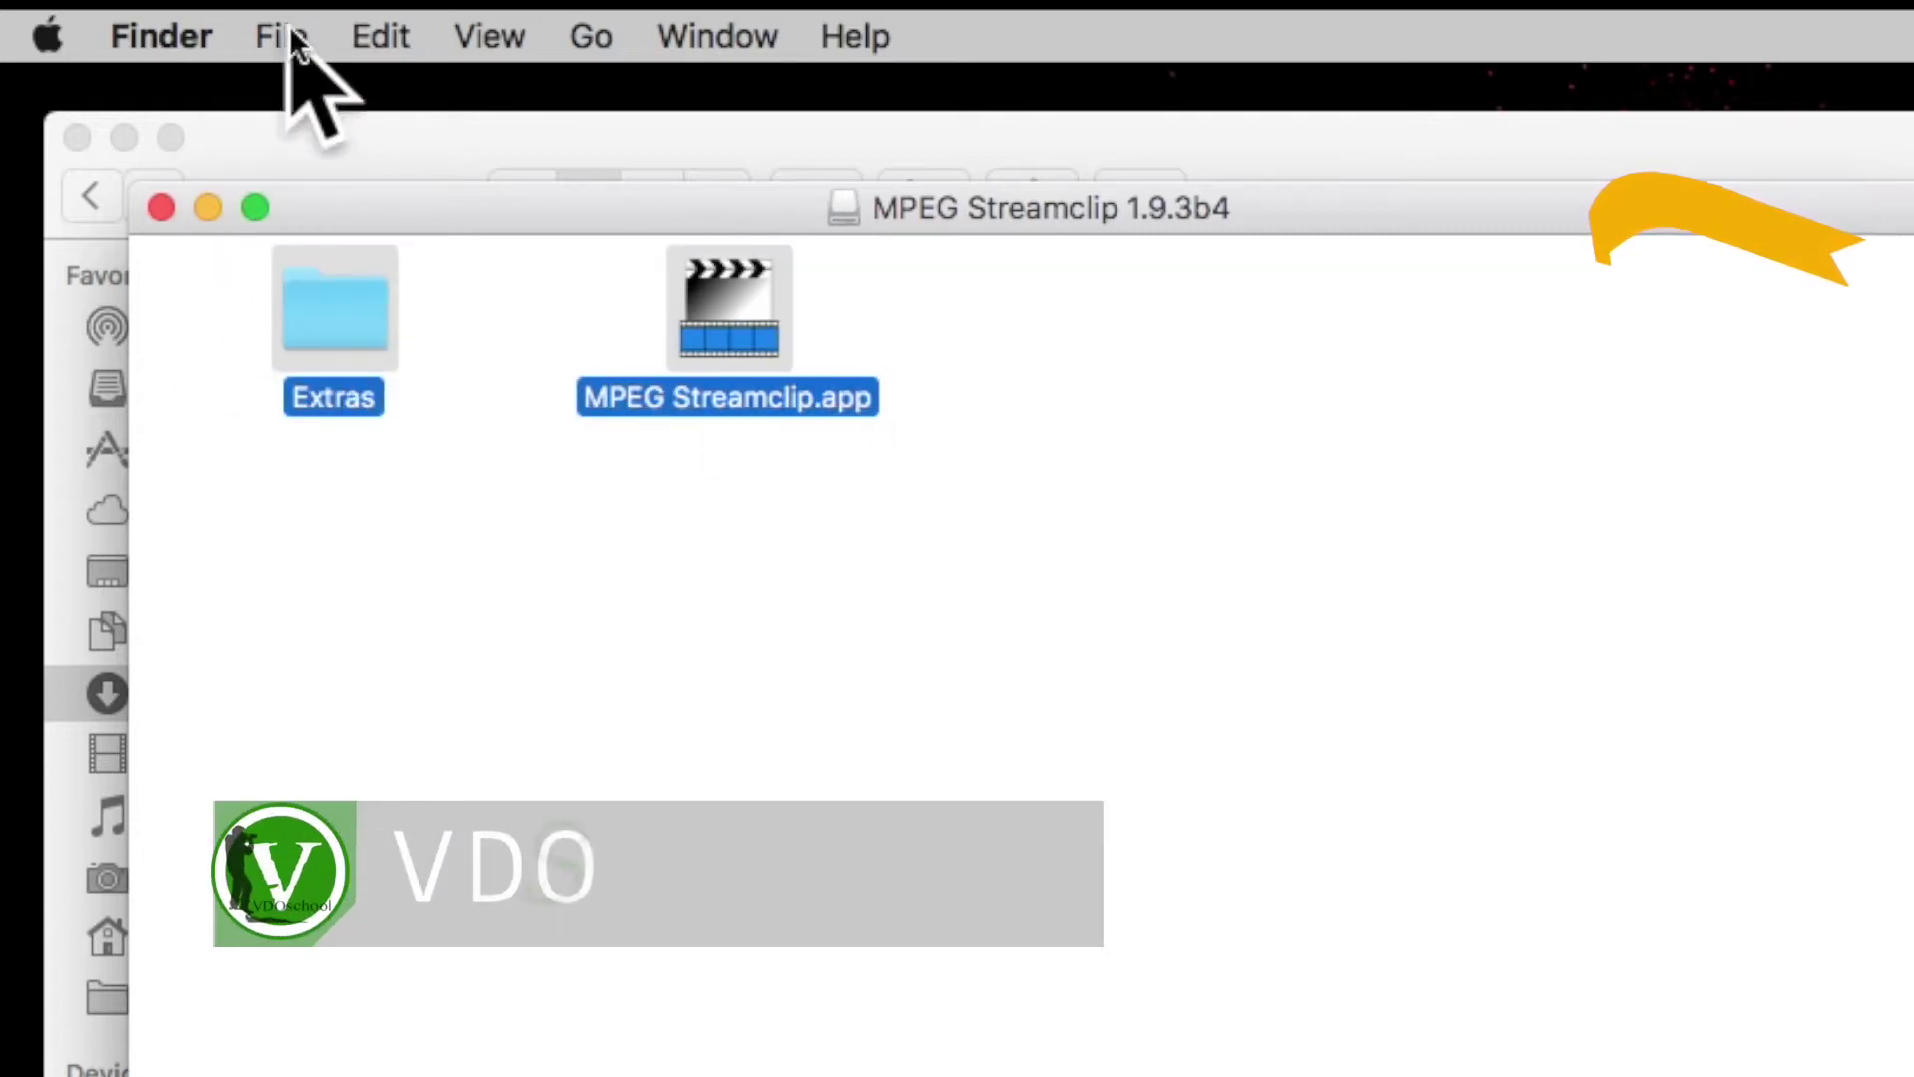
click(395, 30)
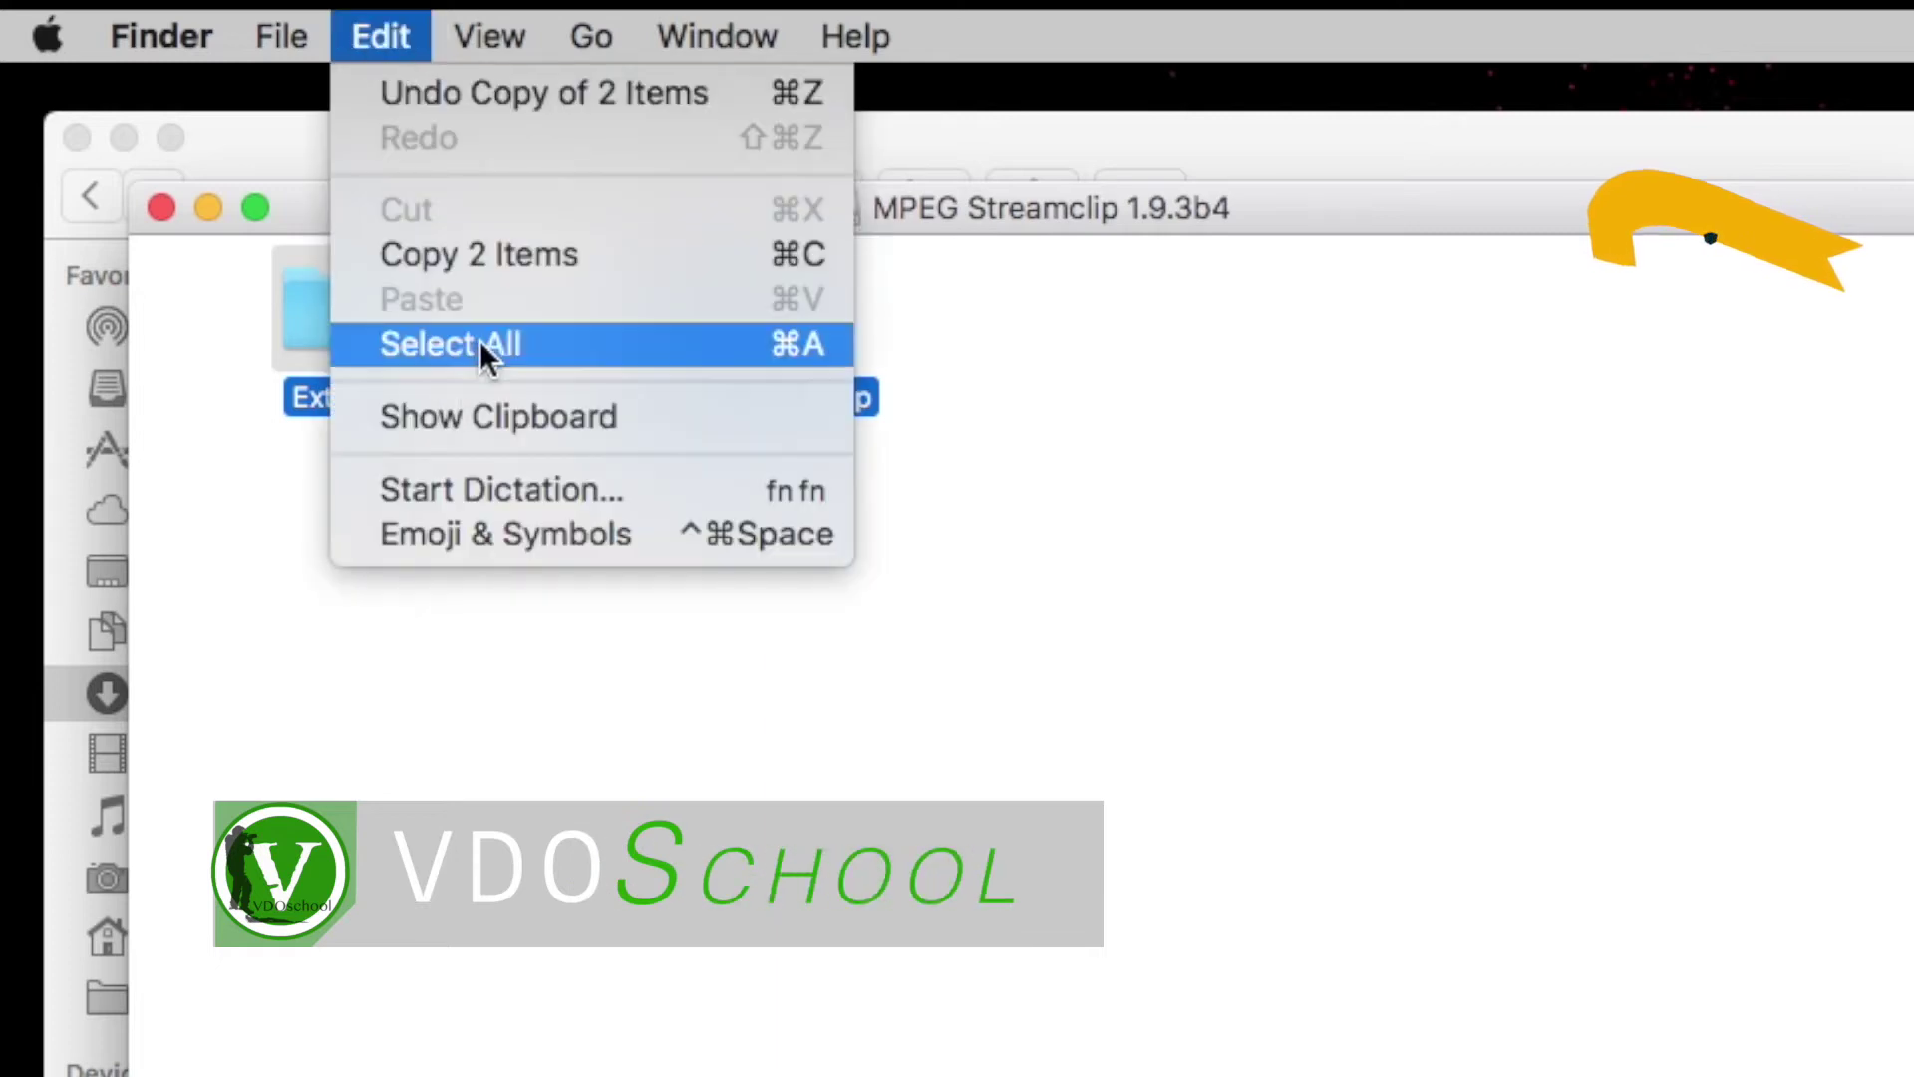
click(447, 259)
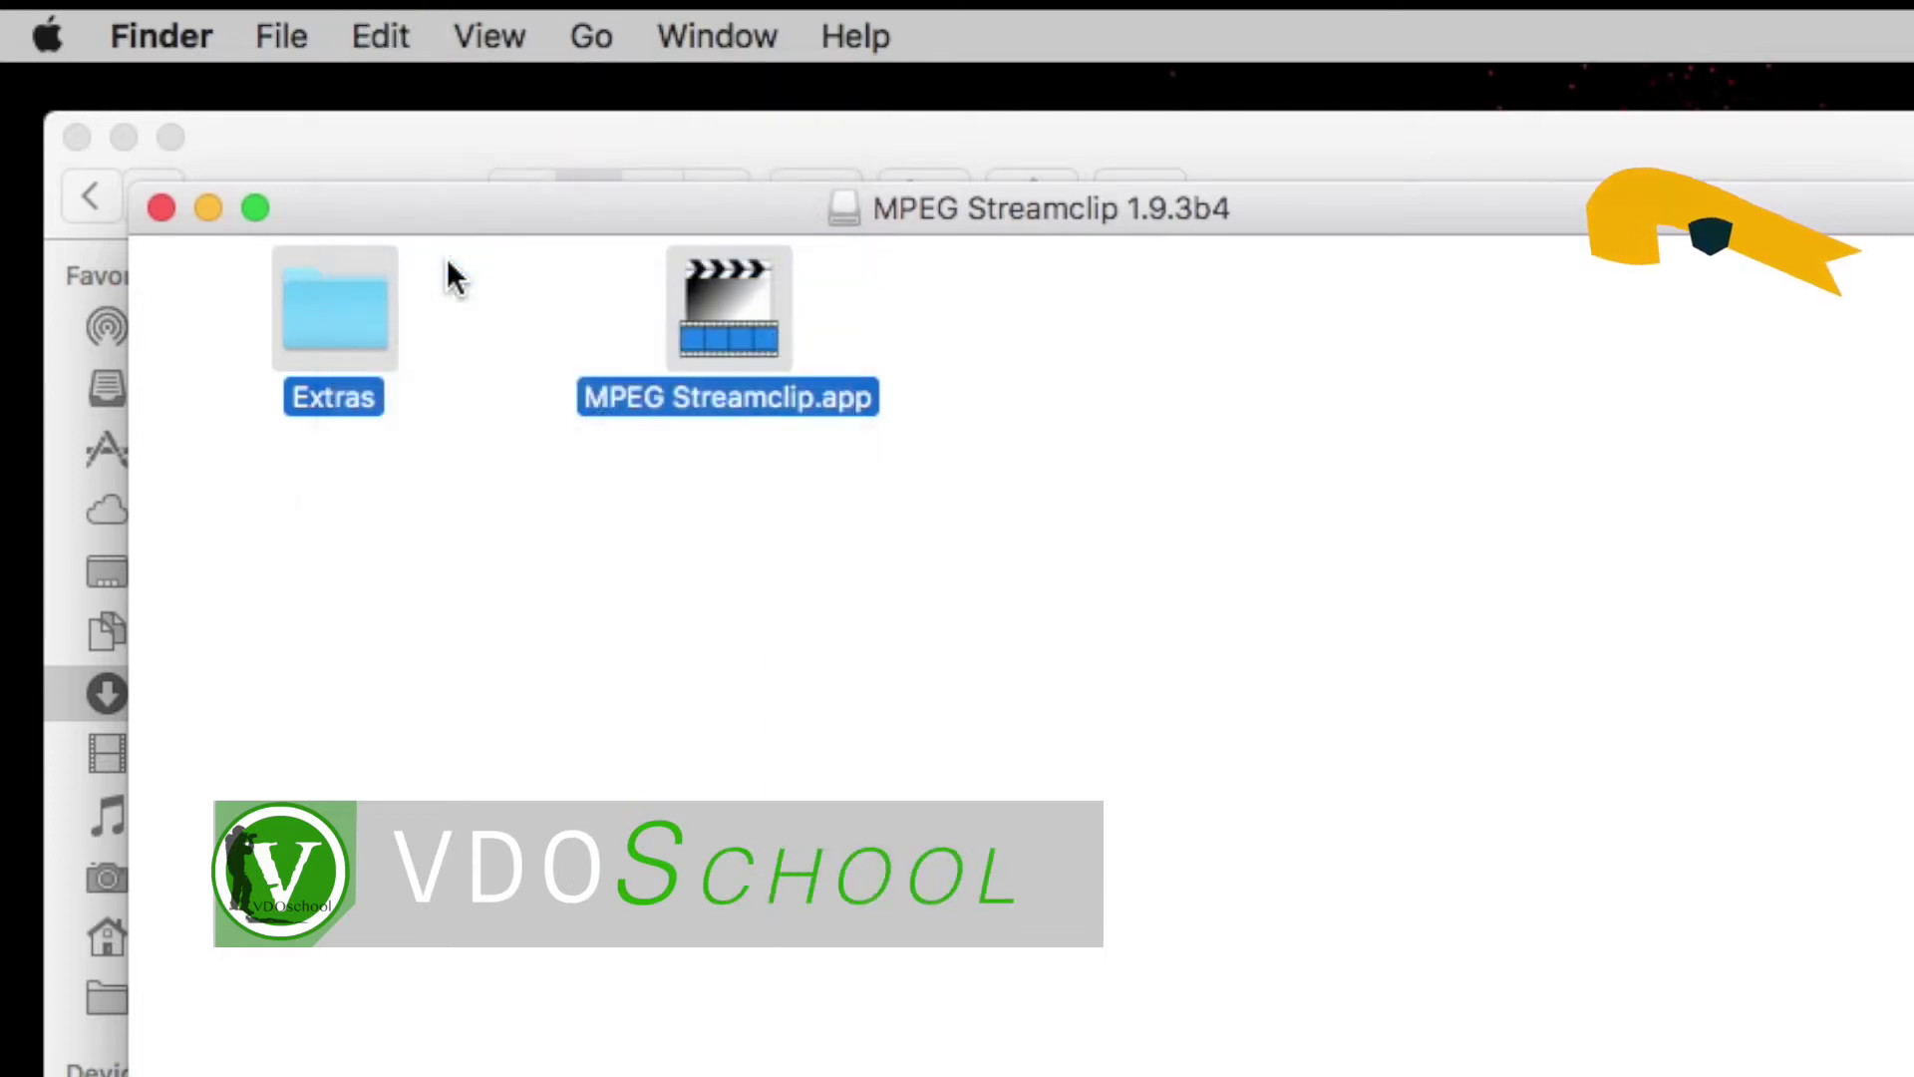
key(super+w)
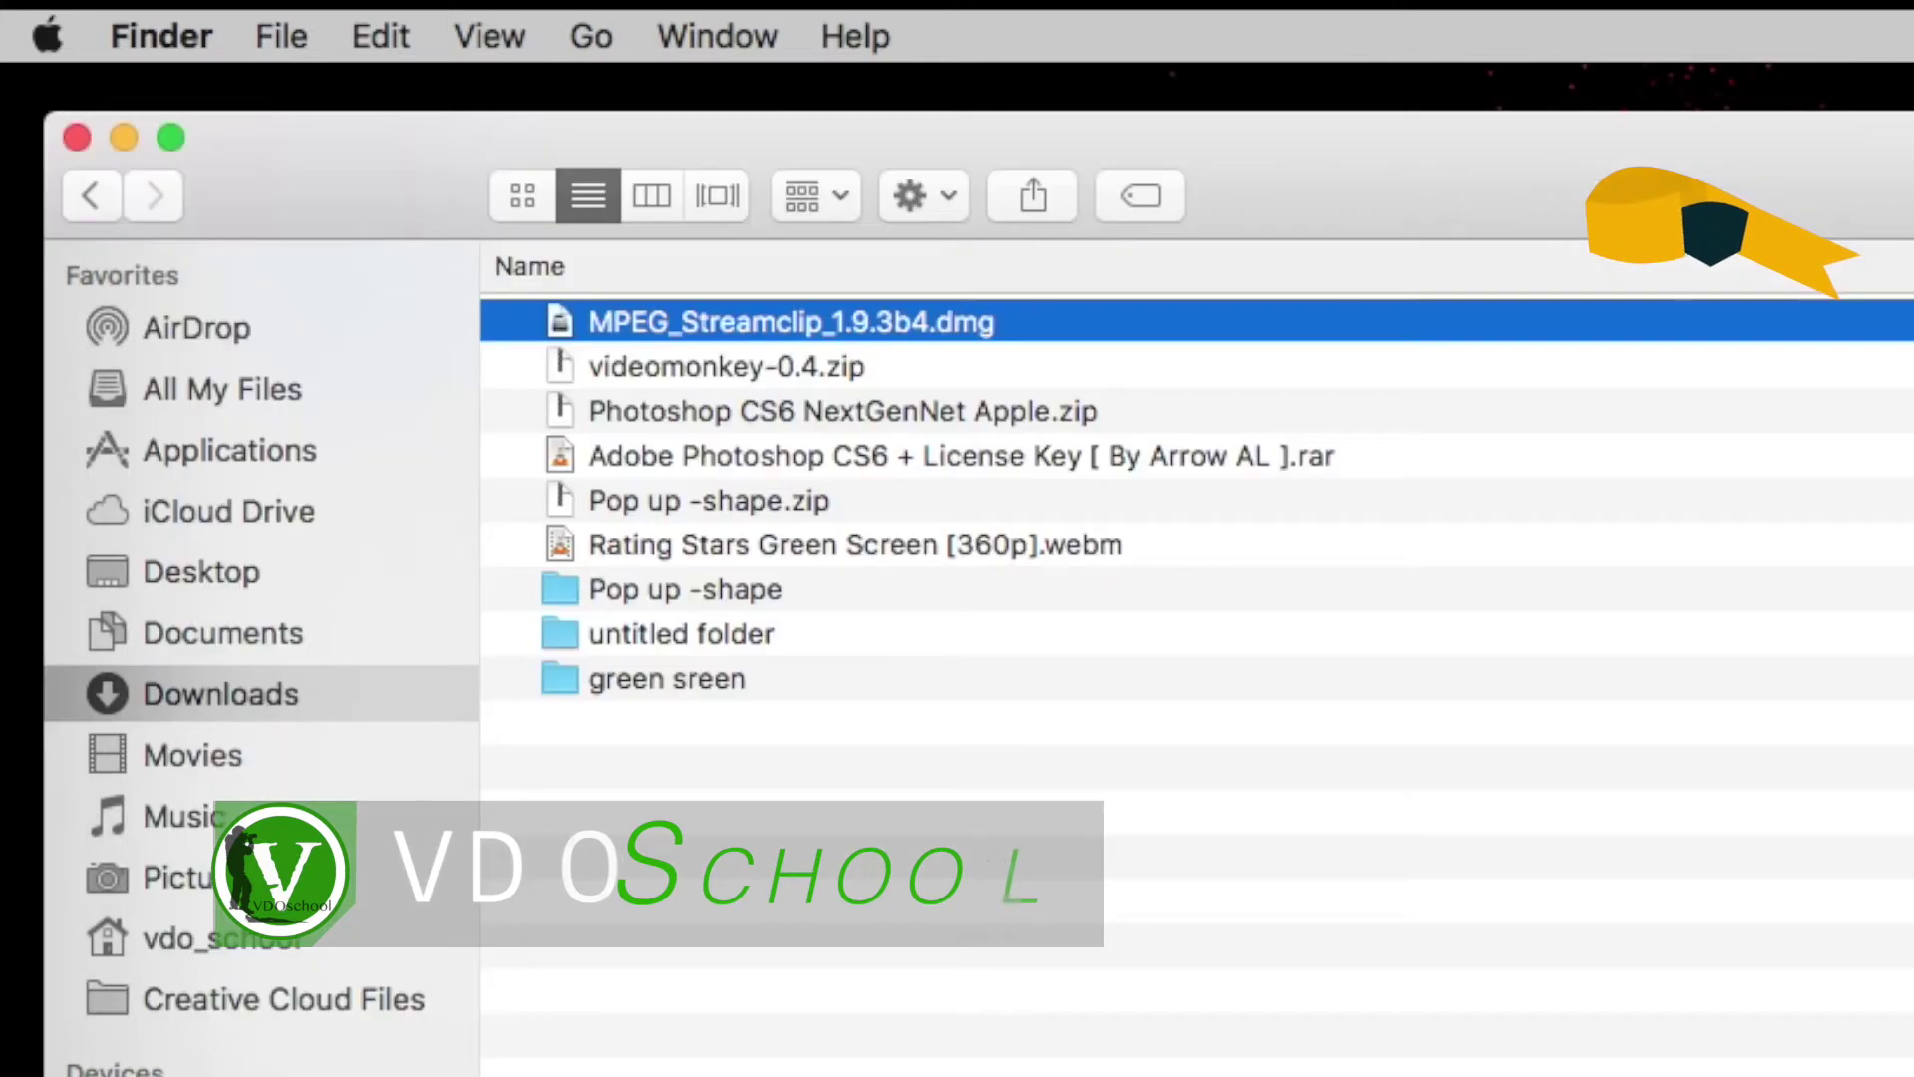
Paste the two copied items into the Applications folder.
click(588, 38)
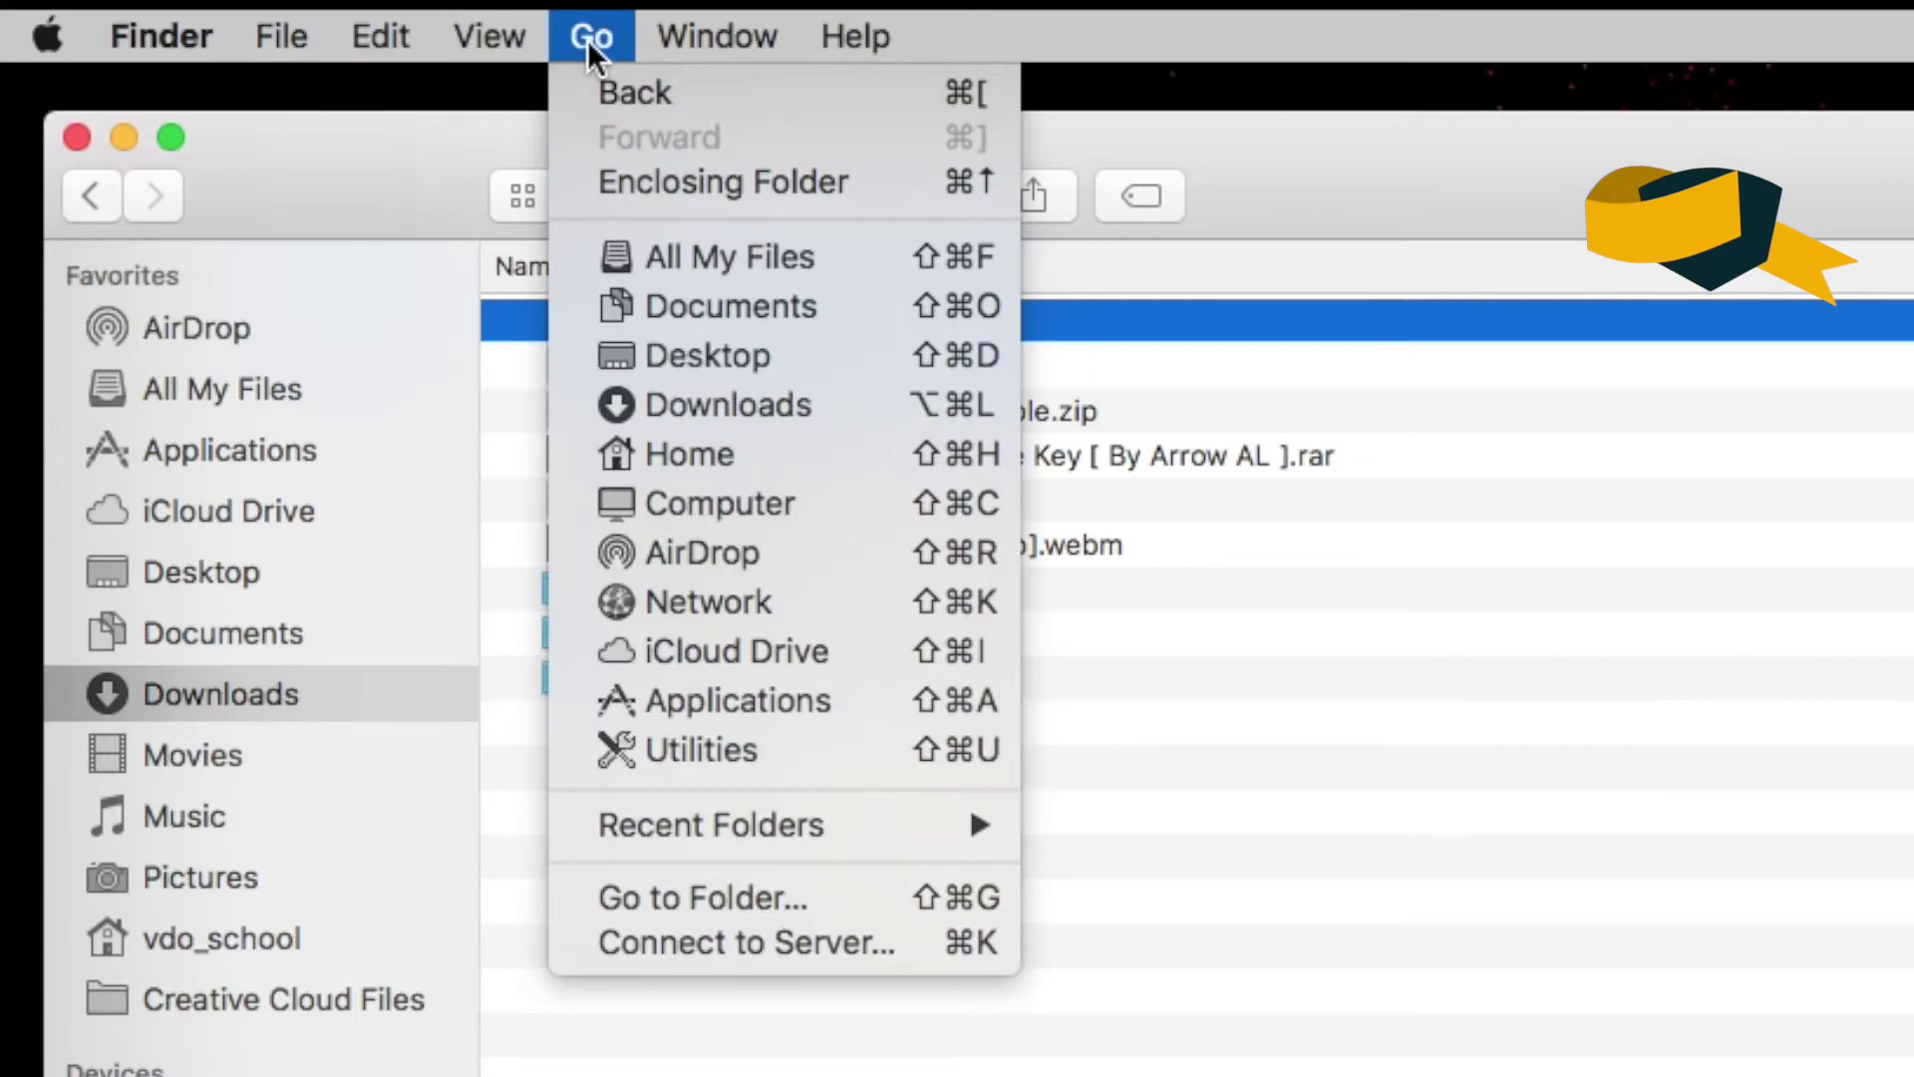
click(727, 701)
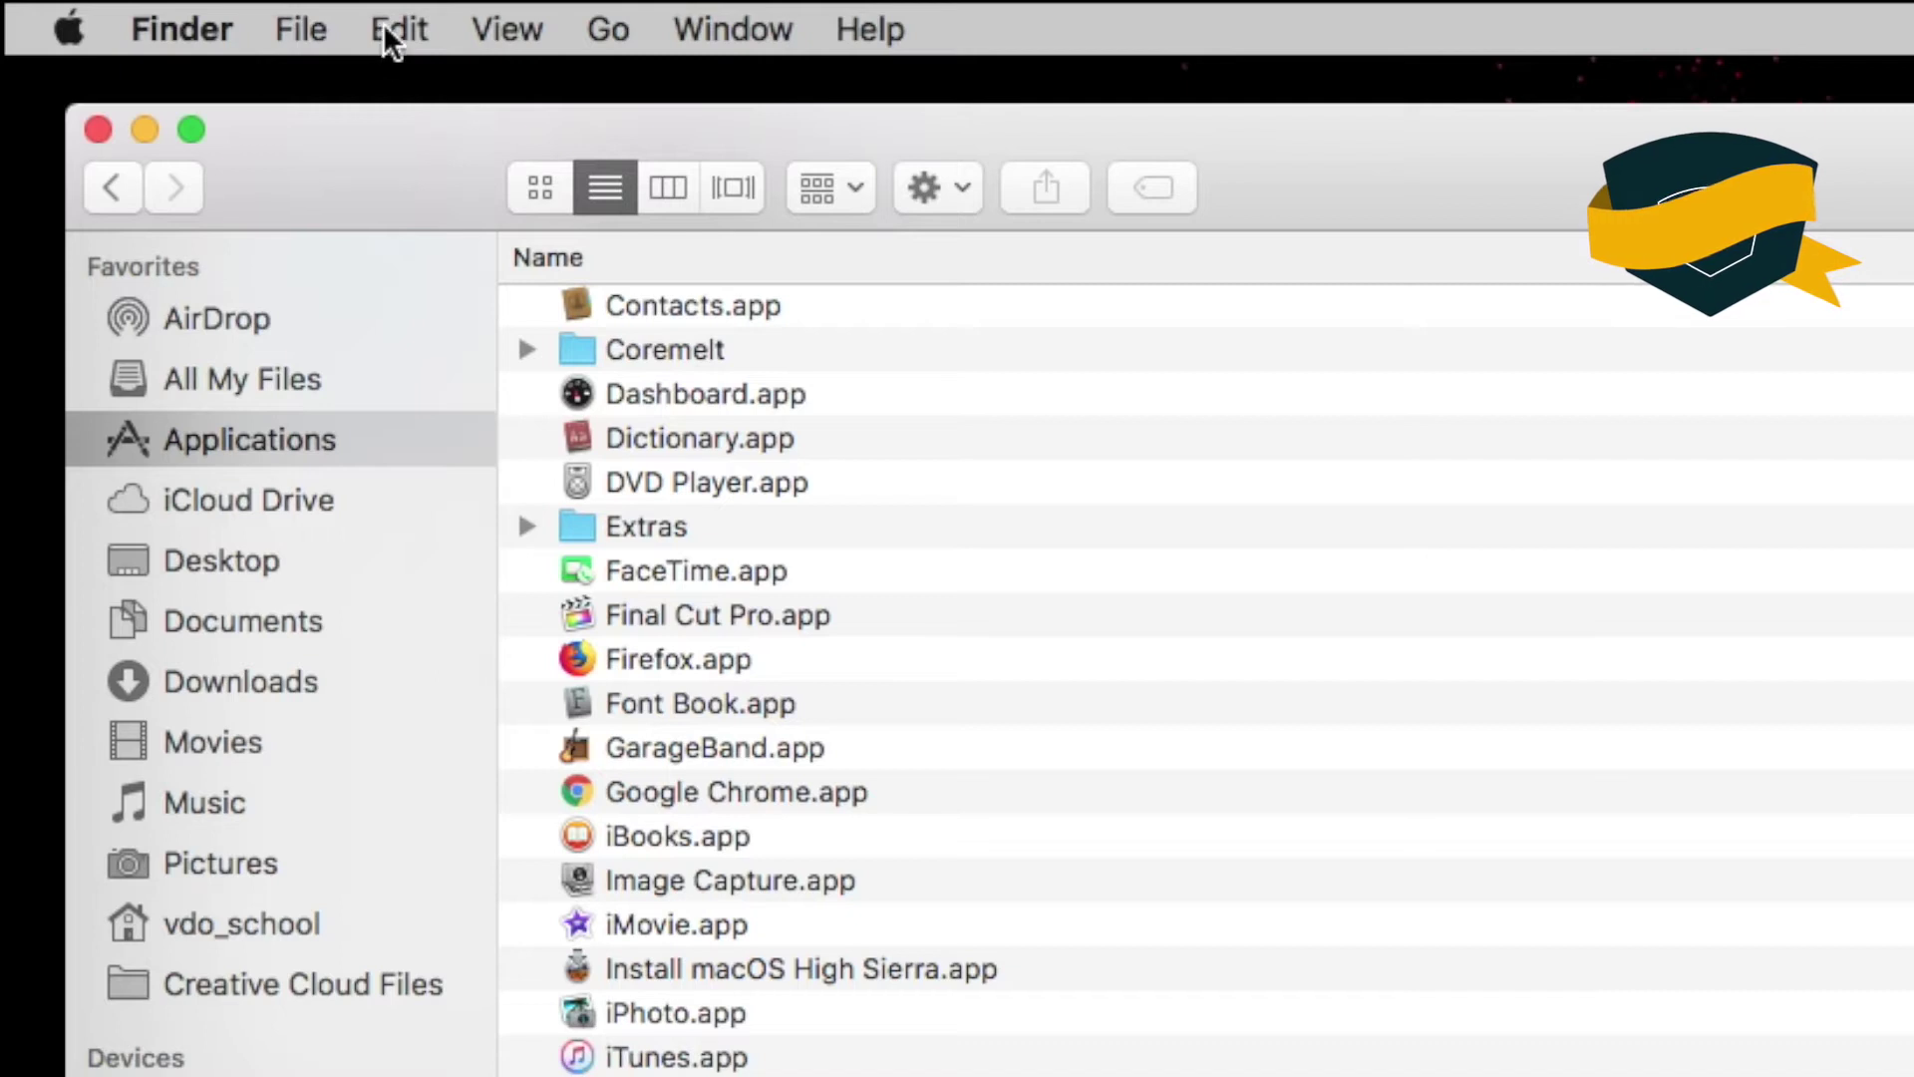
click(397, 26)
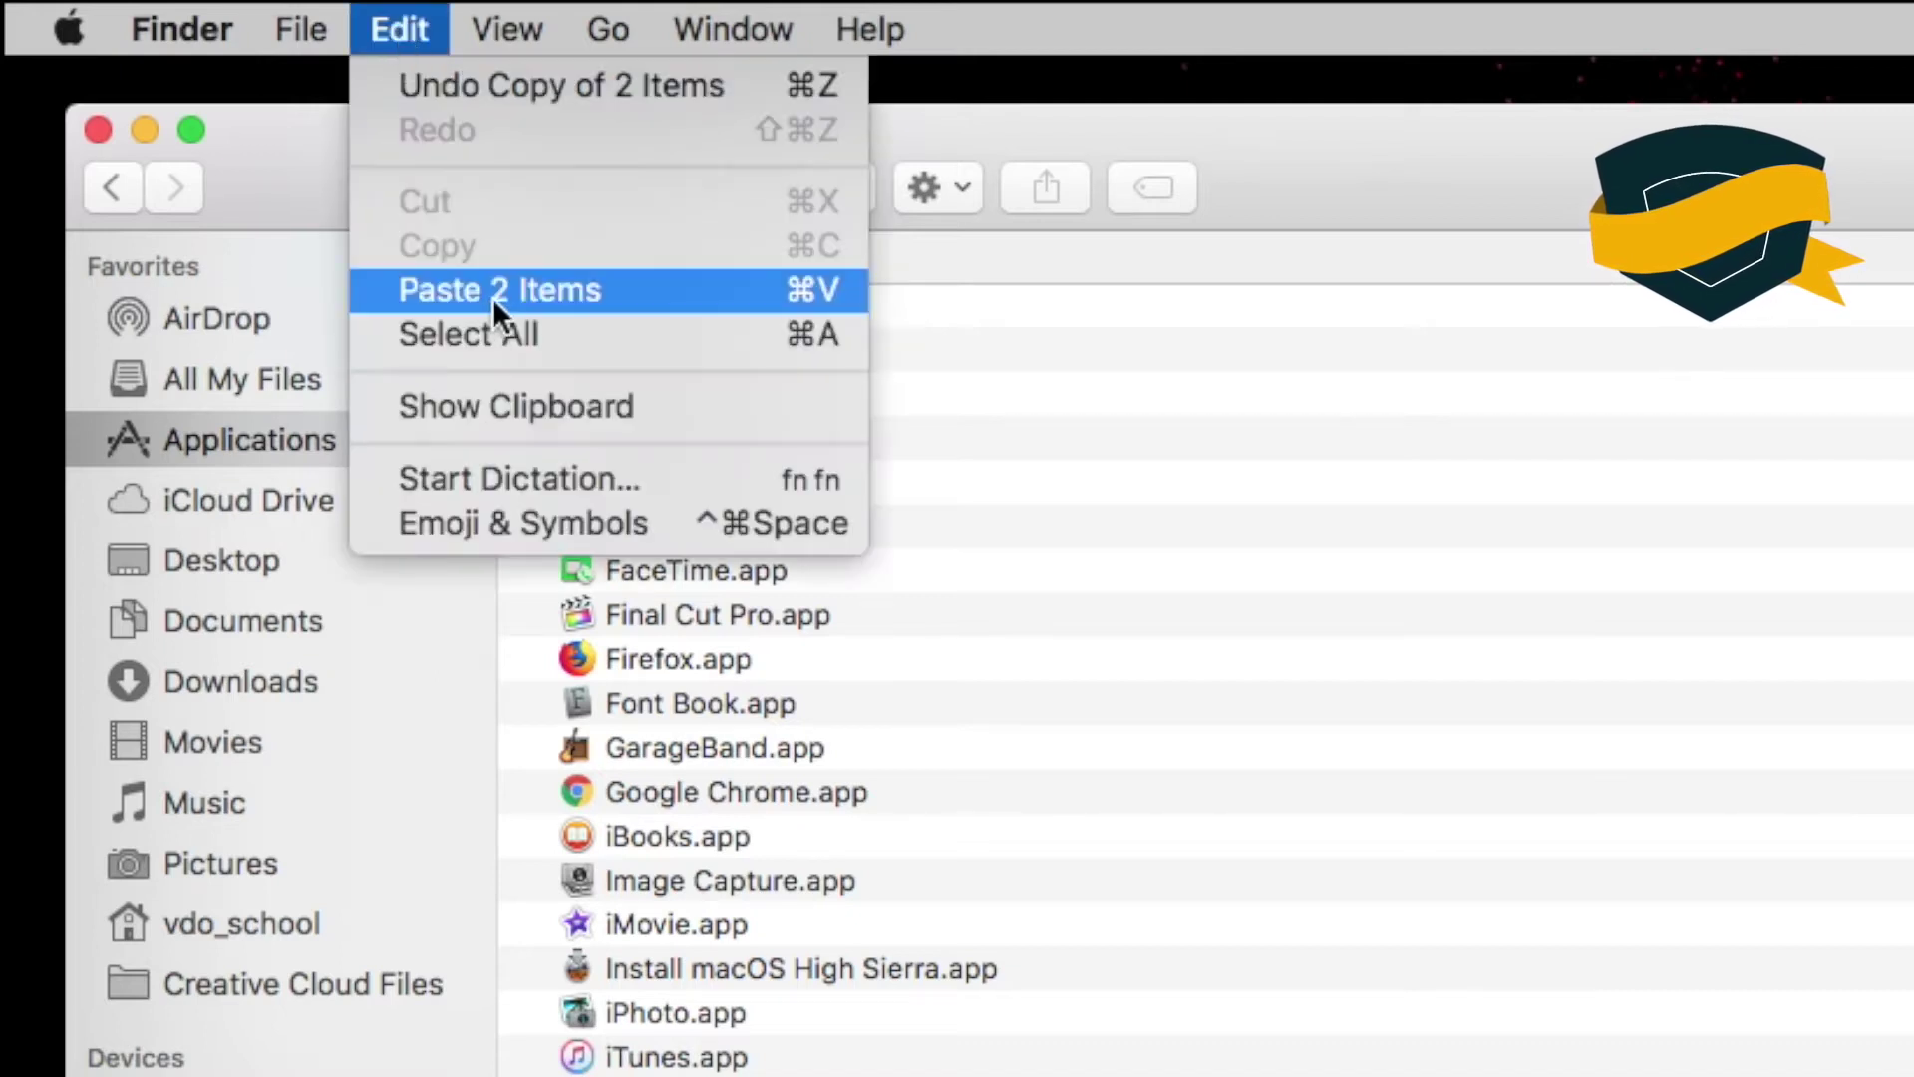
click(550, 297)
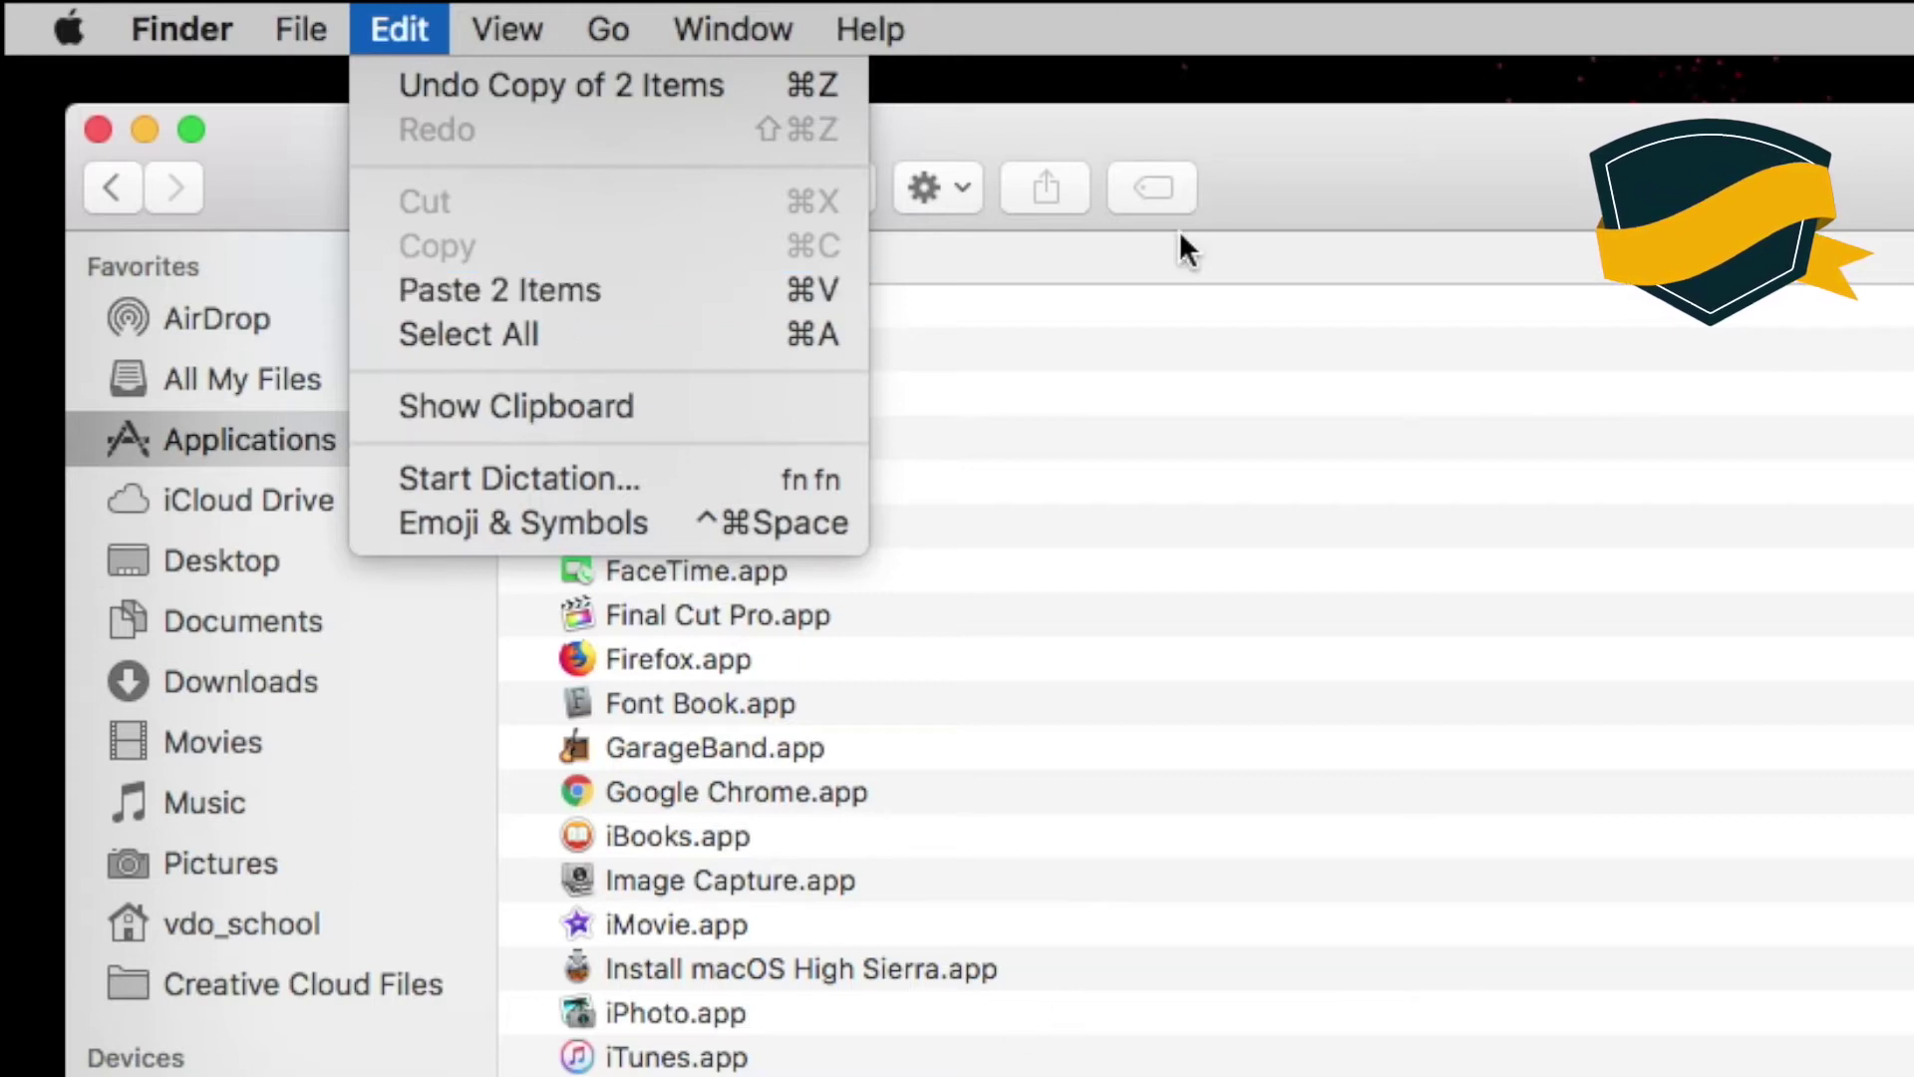
Add MPEG Streamclip.app from the Applications folder to the Dock.
scroll(1319, 858, down, 1)
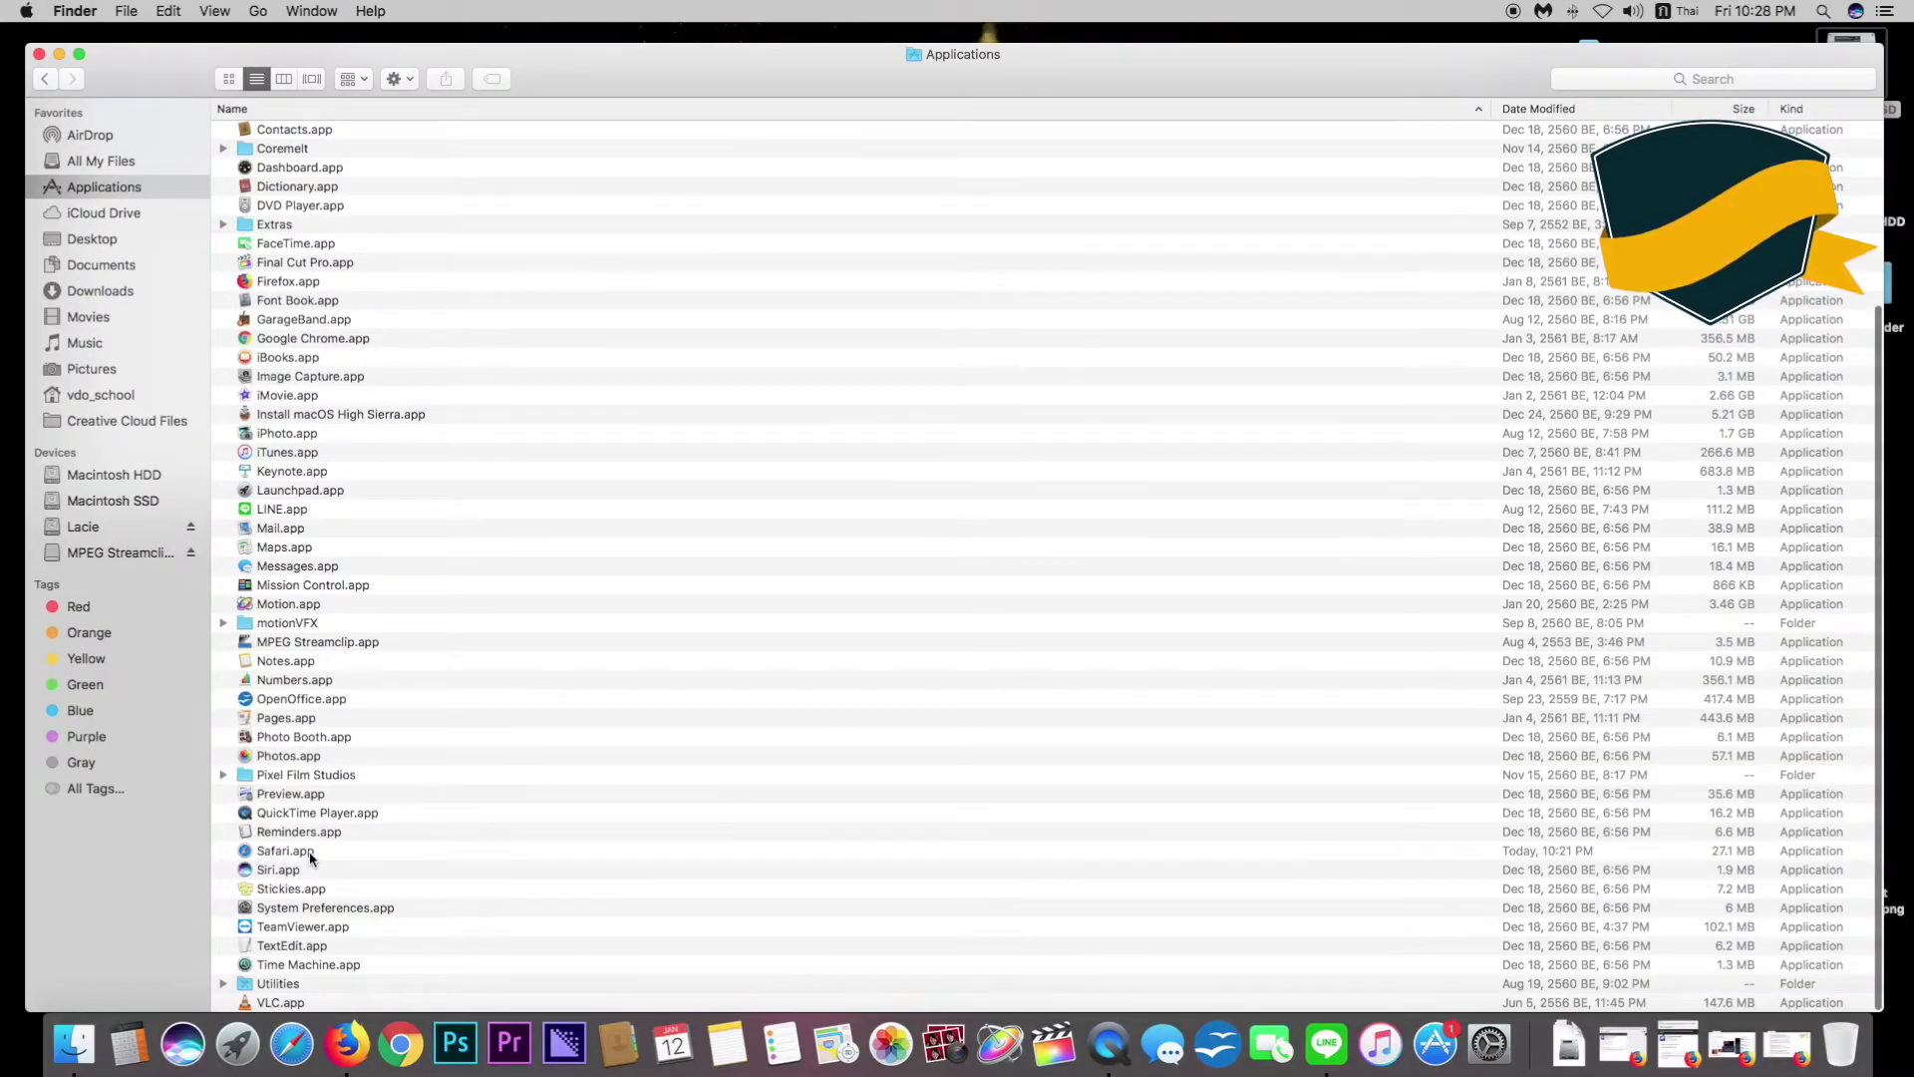
click(362, 646)
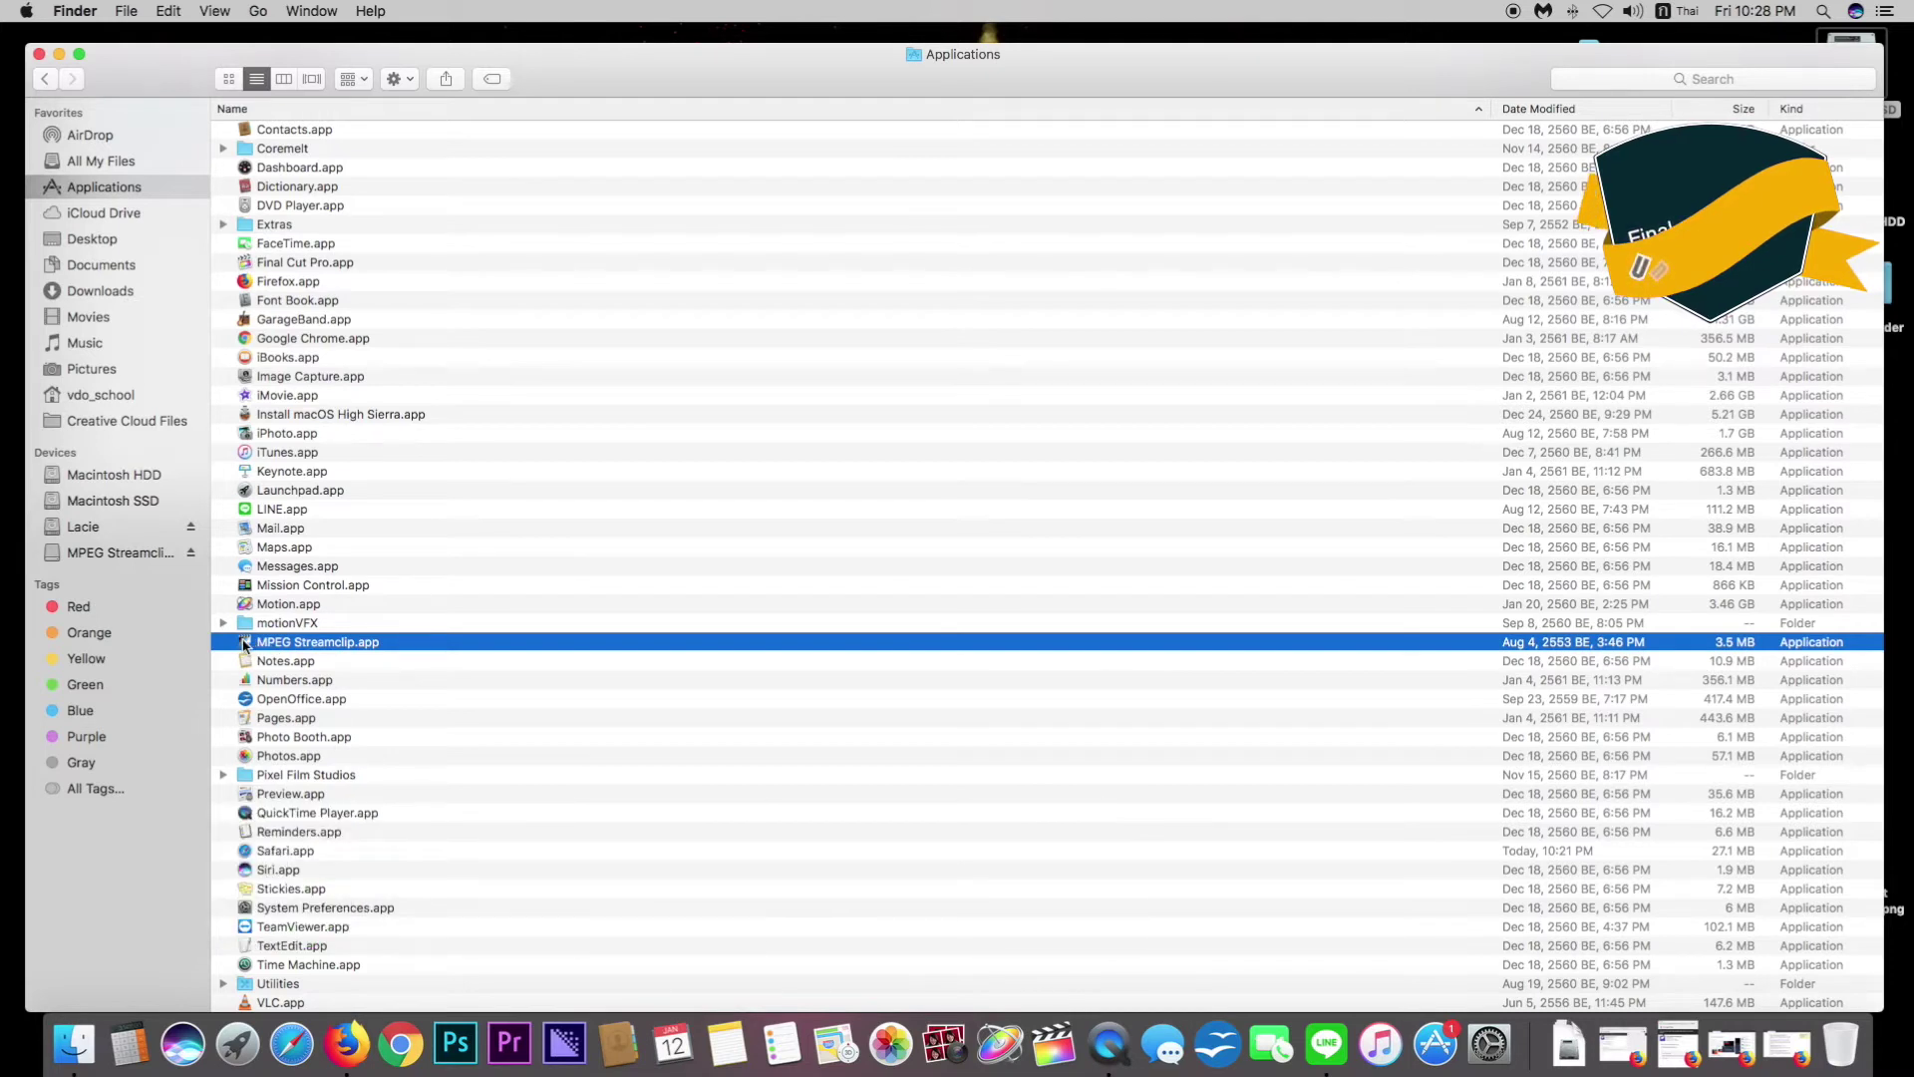
scroll(244, 644, down, 1)
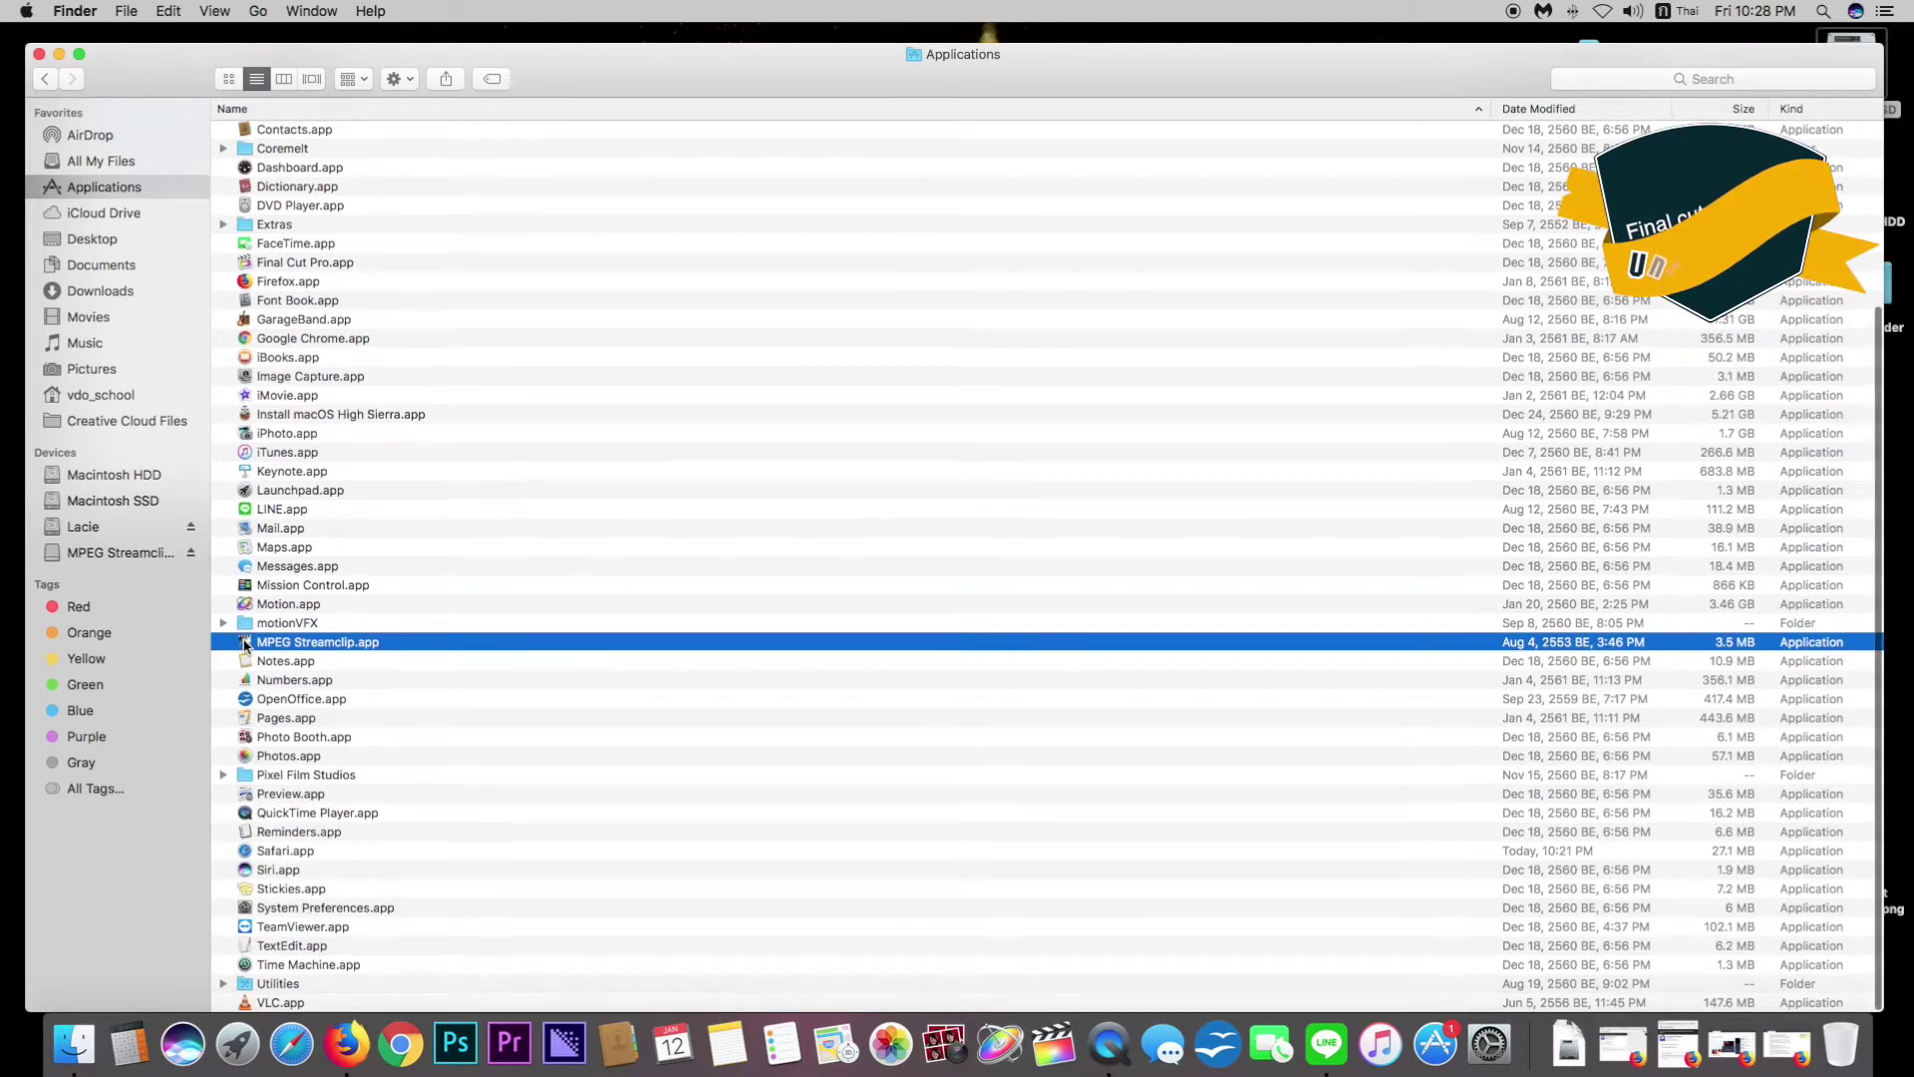
drag(244, 644, 329, 1067)
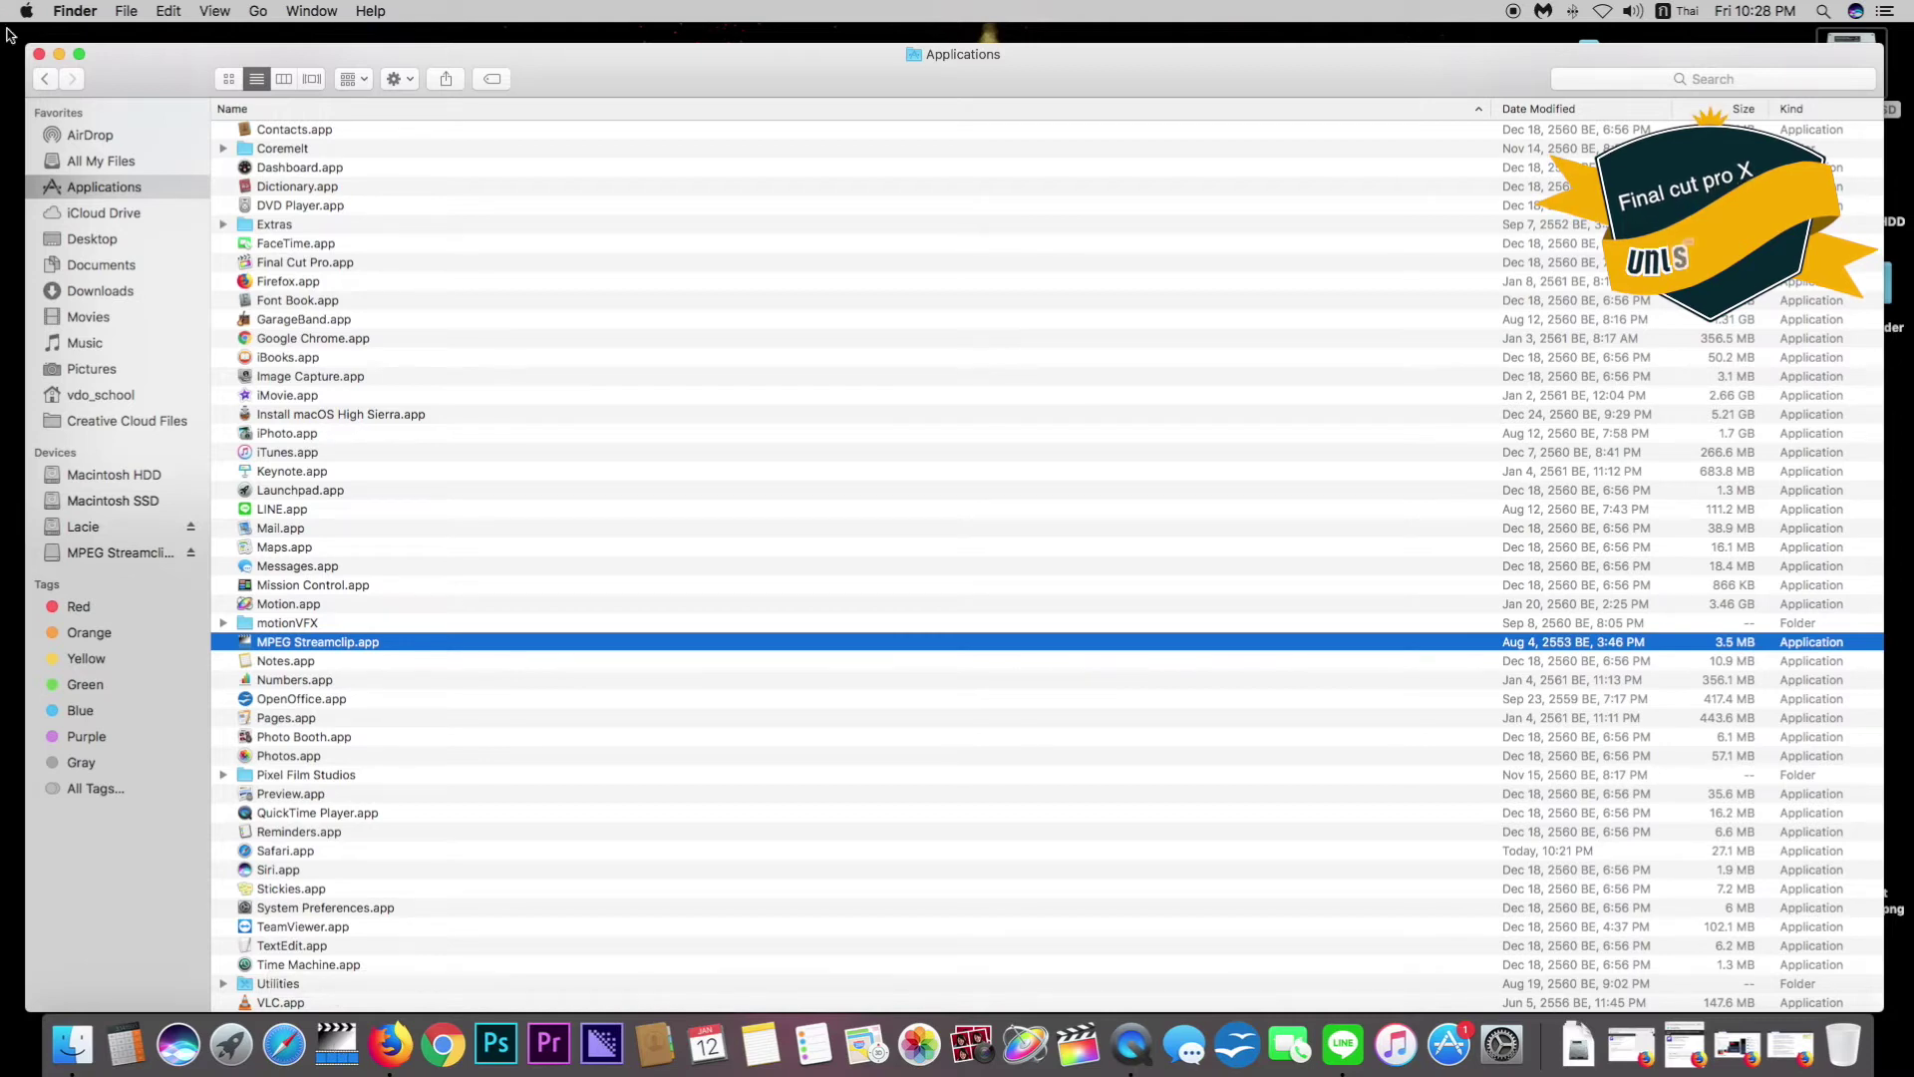
Close the Applications window and try to launch MPEG Streamclip from the Dock, moving the alert aside.
click(39, 53)
click(75, 85)
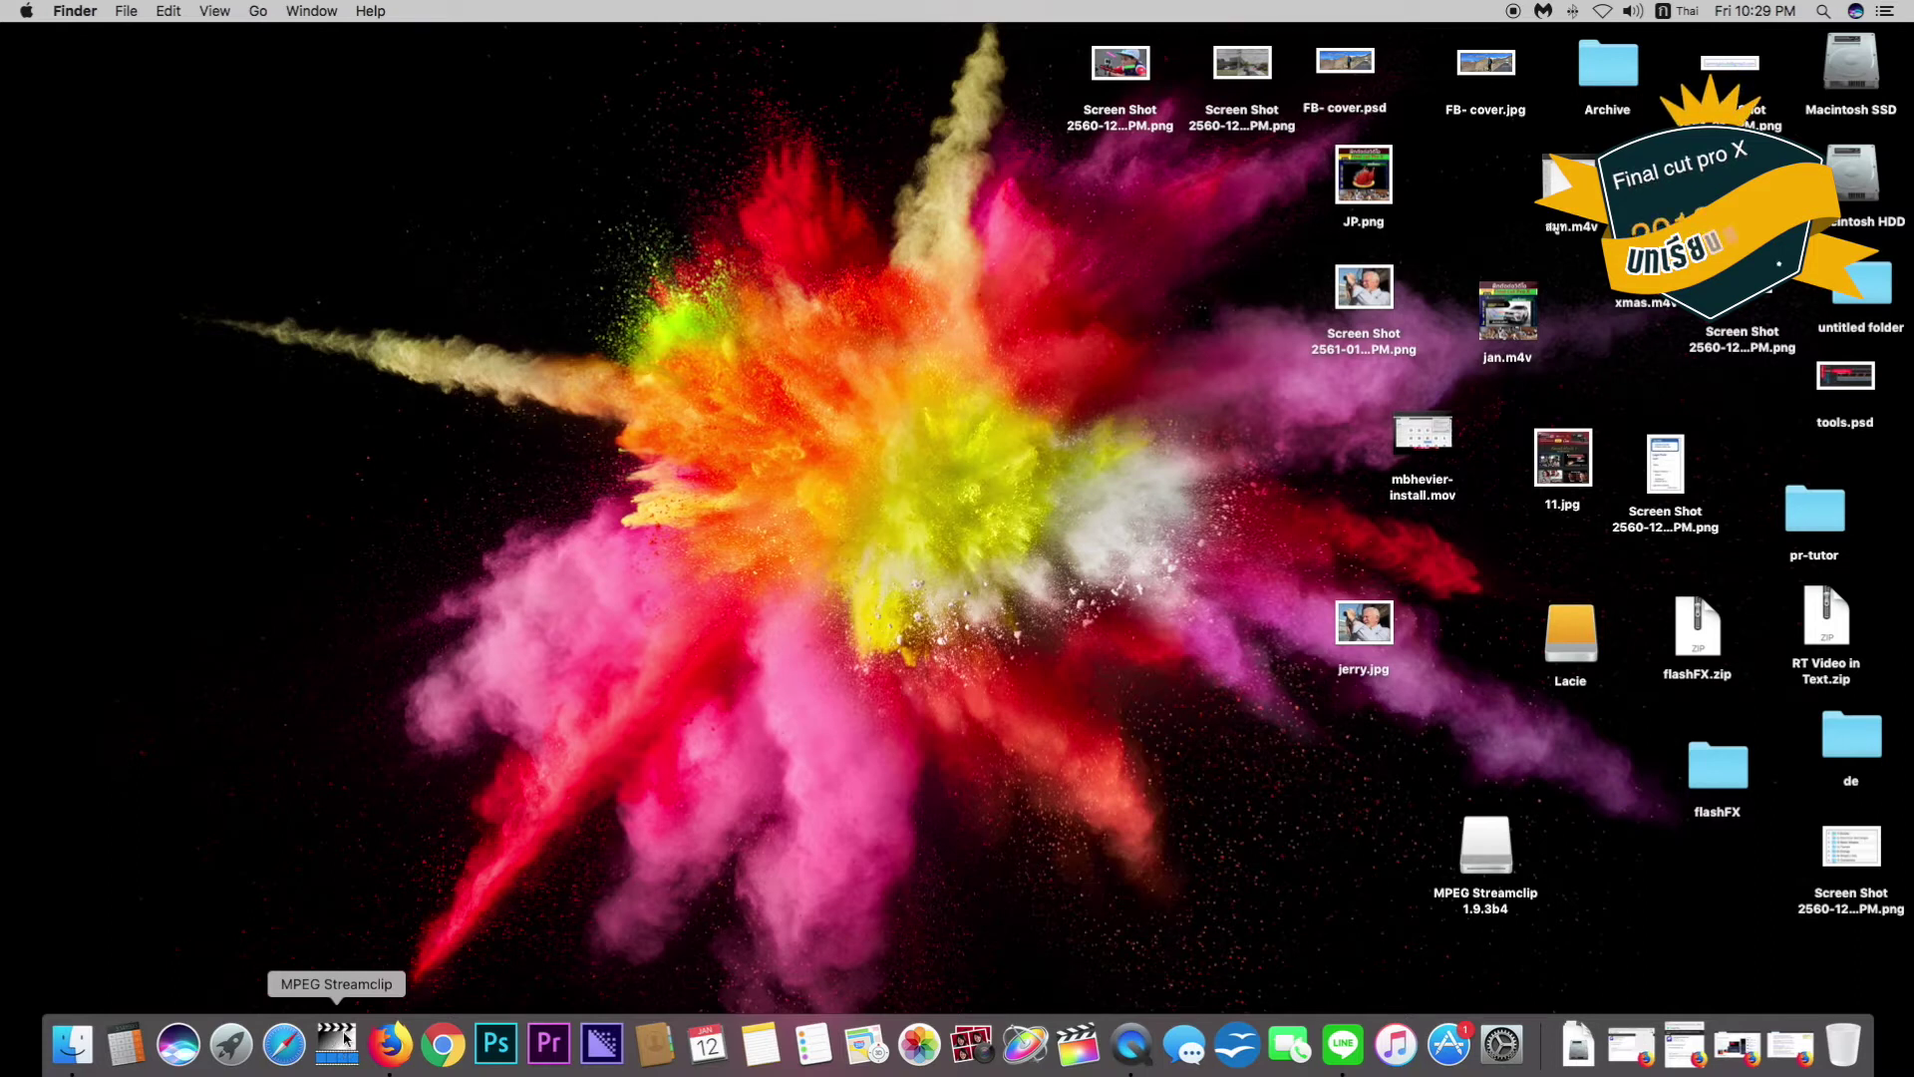
click(340, 1041)
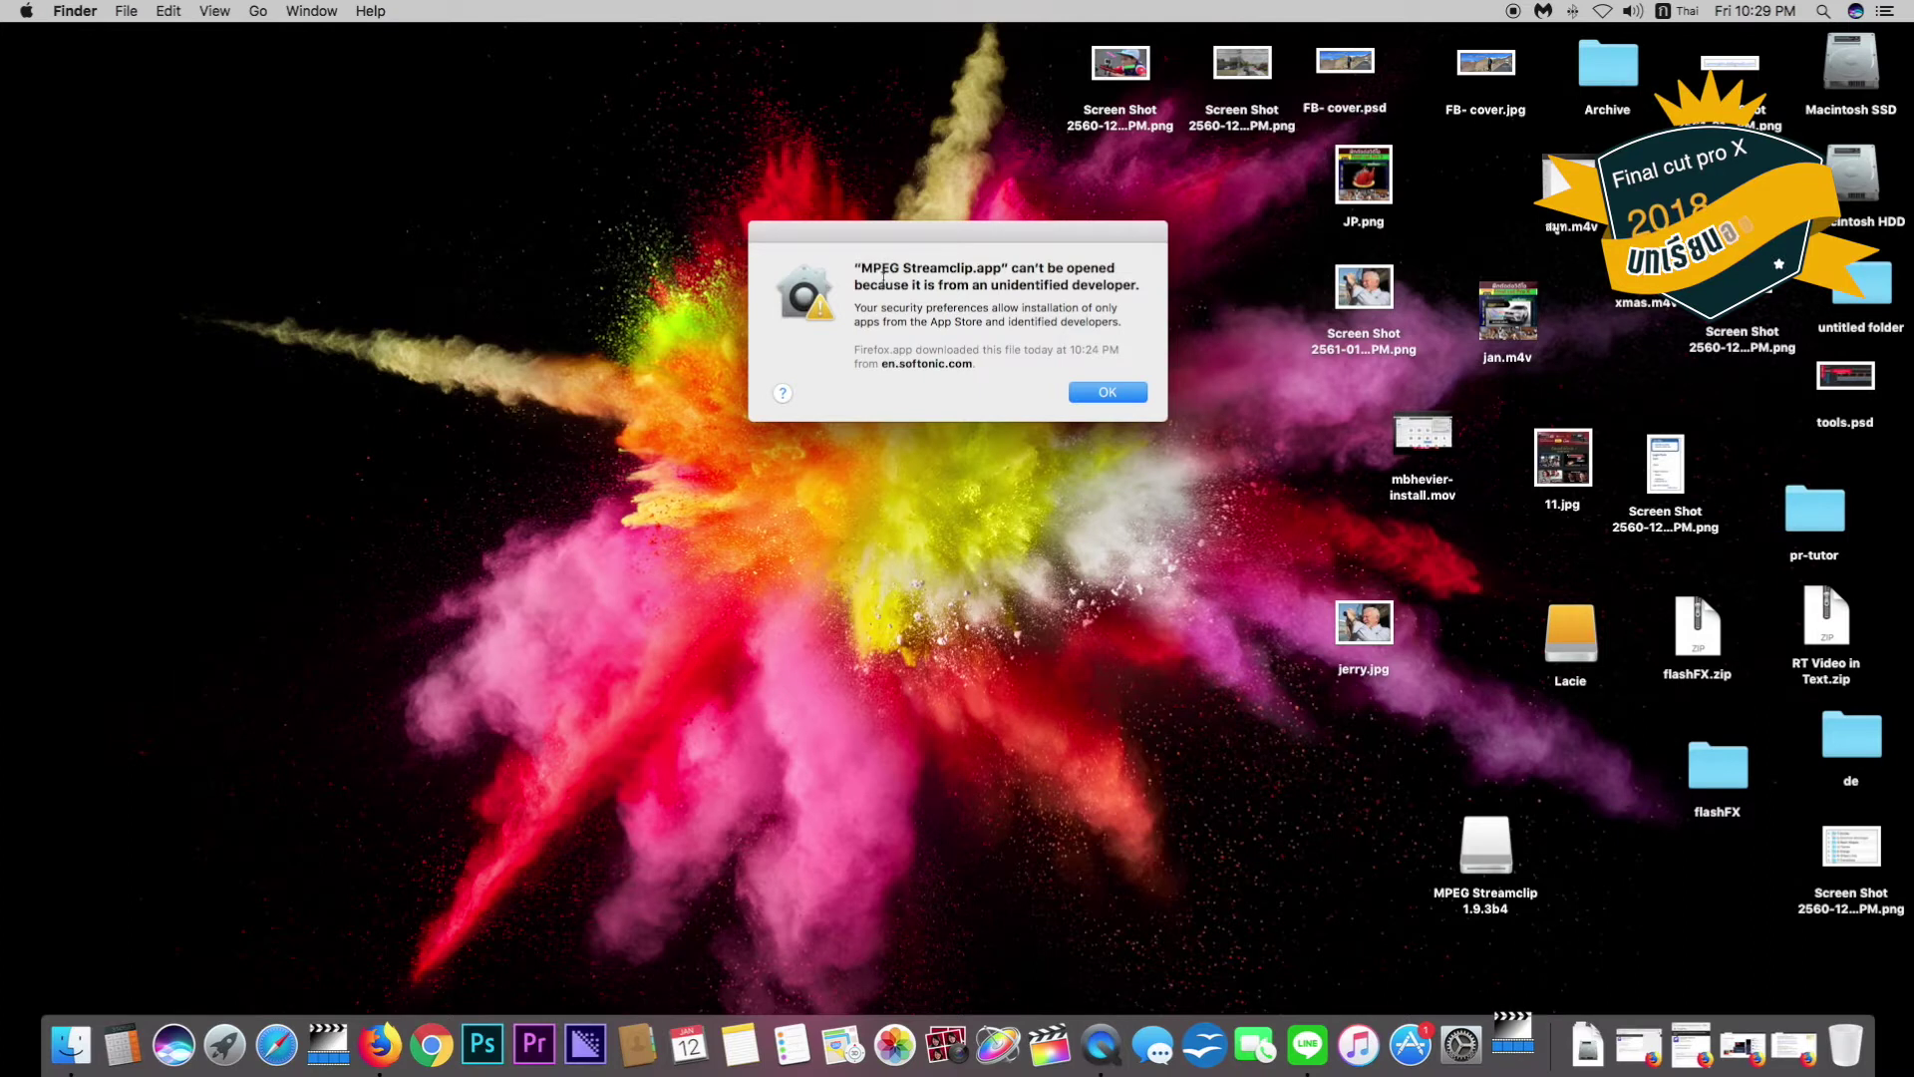
drag(950, 239, 617, 481)
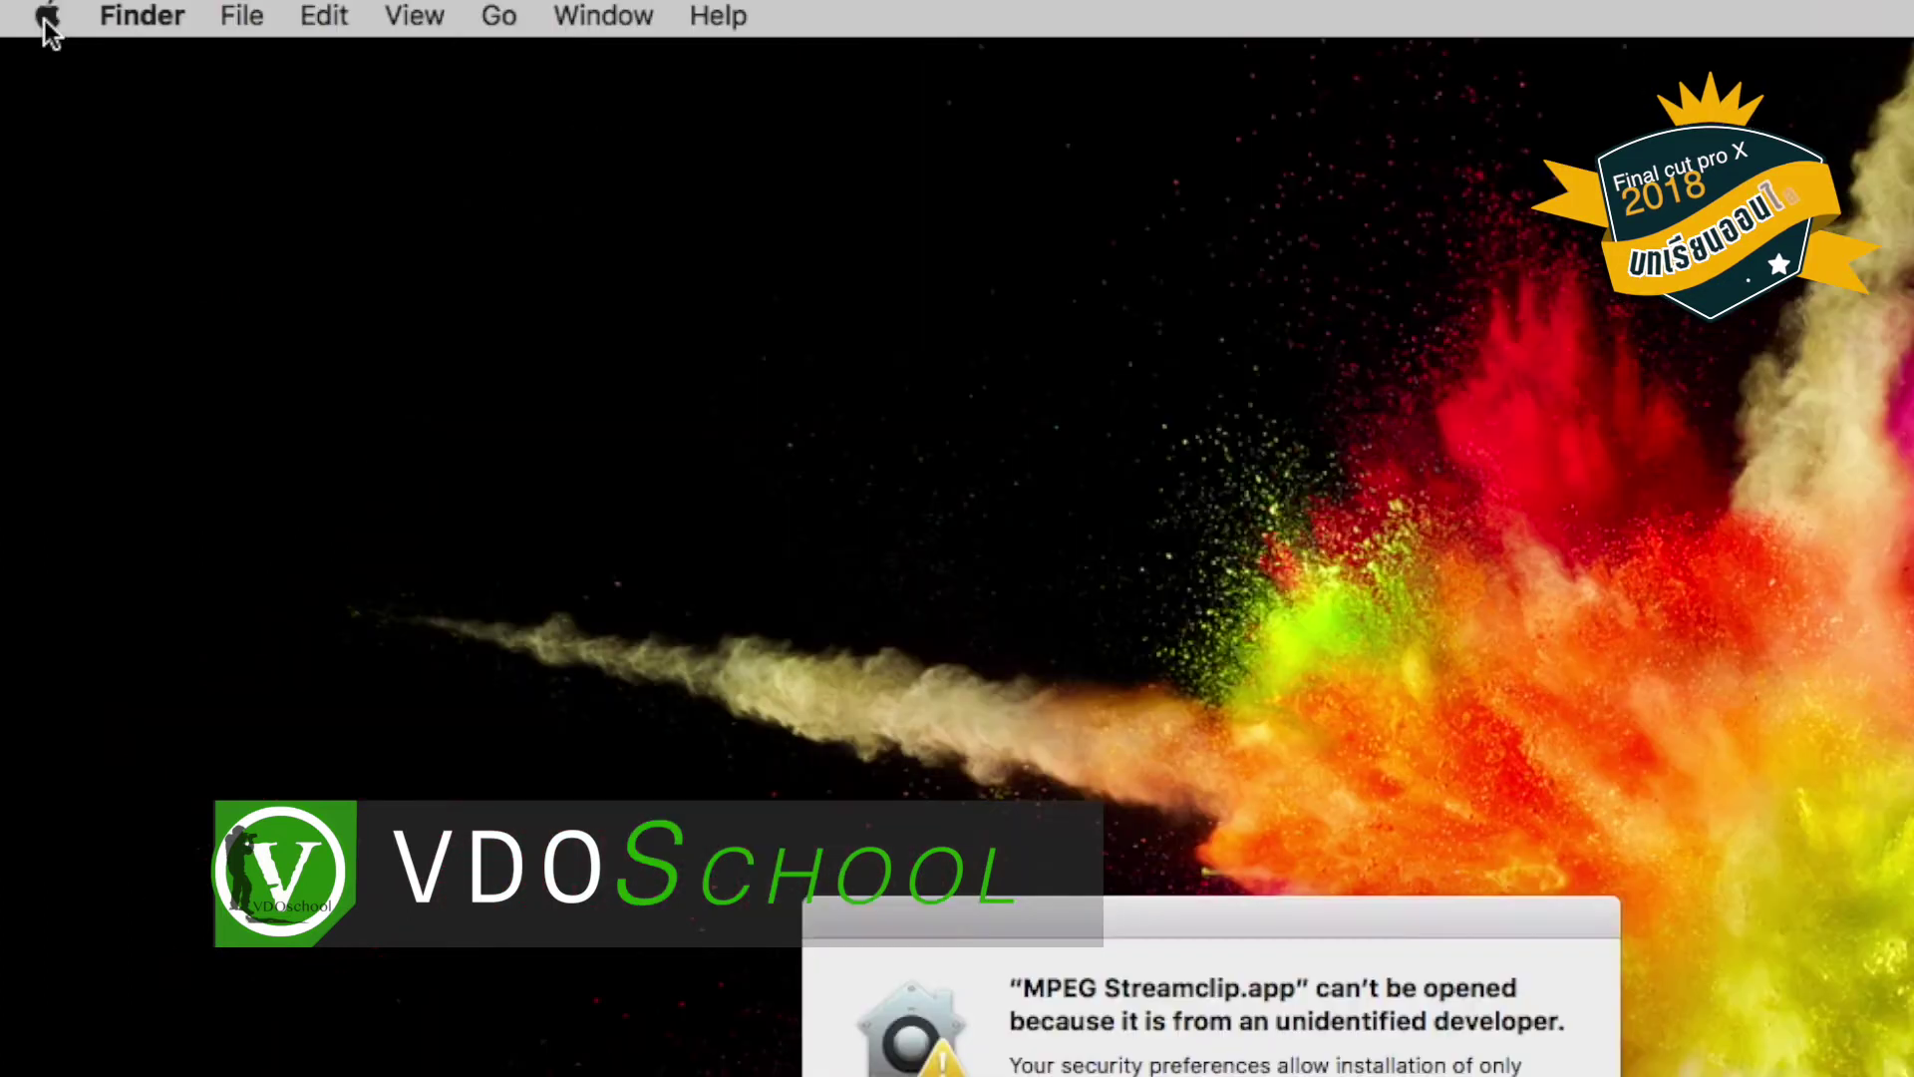
Switch to System Preferences, open the Security & Privacy settings and try to allow the blocked MPEG Streamclip.app to open.
click(26, 12)
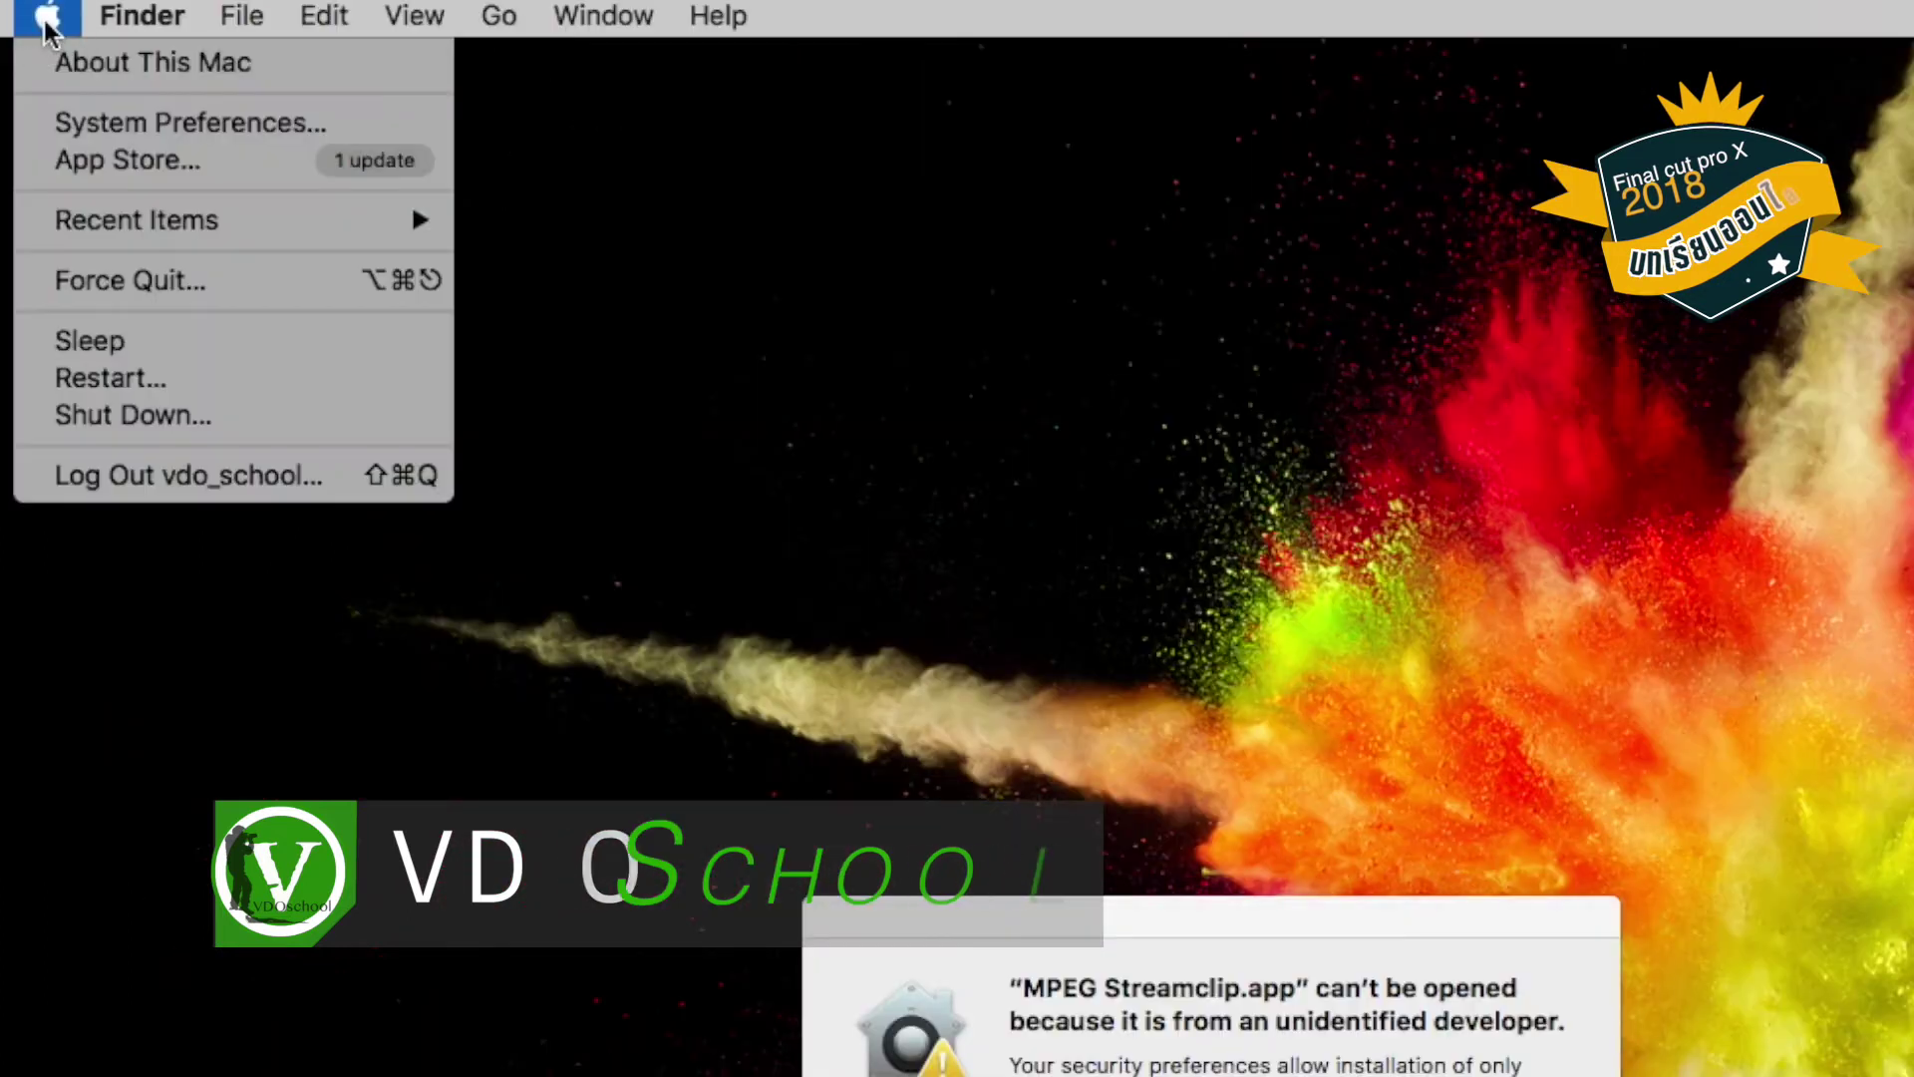
click(229, 124)
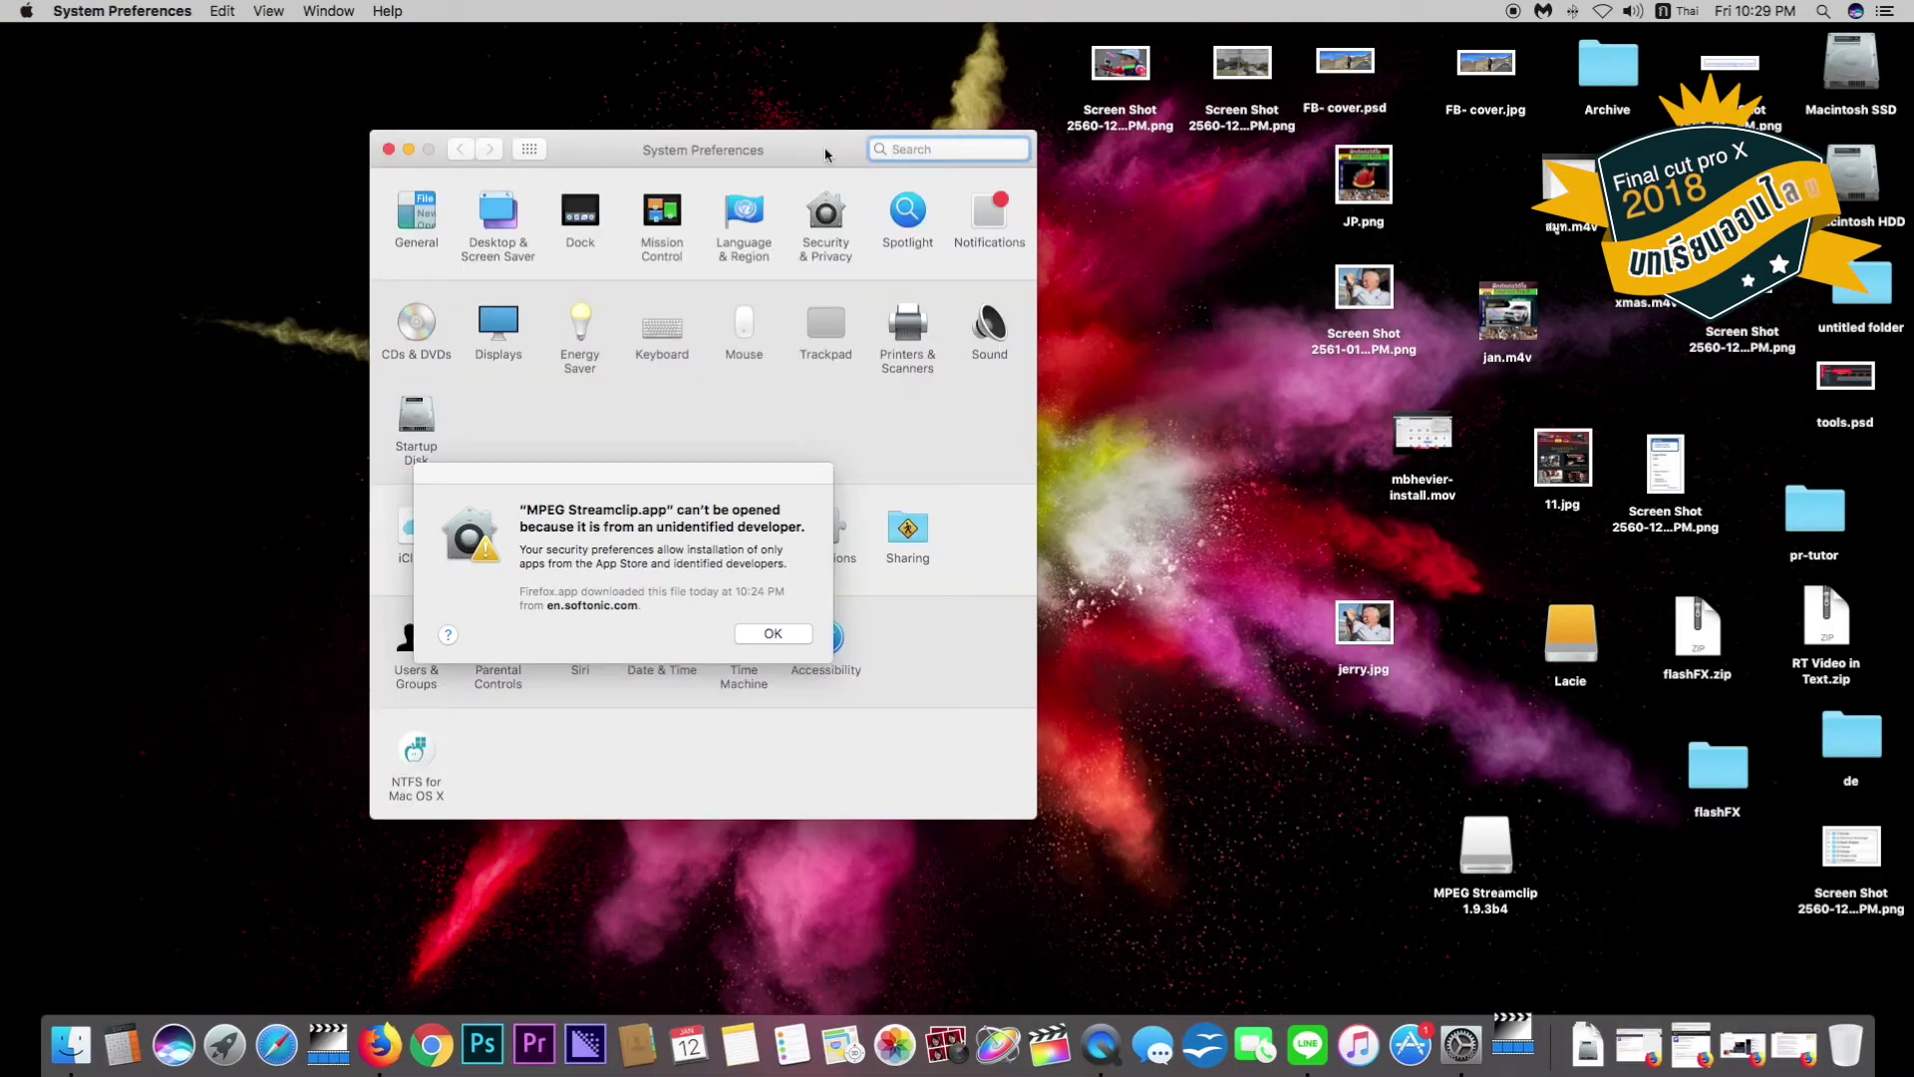
drag(826, 155, 1289, 155)
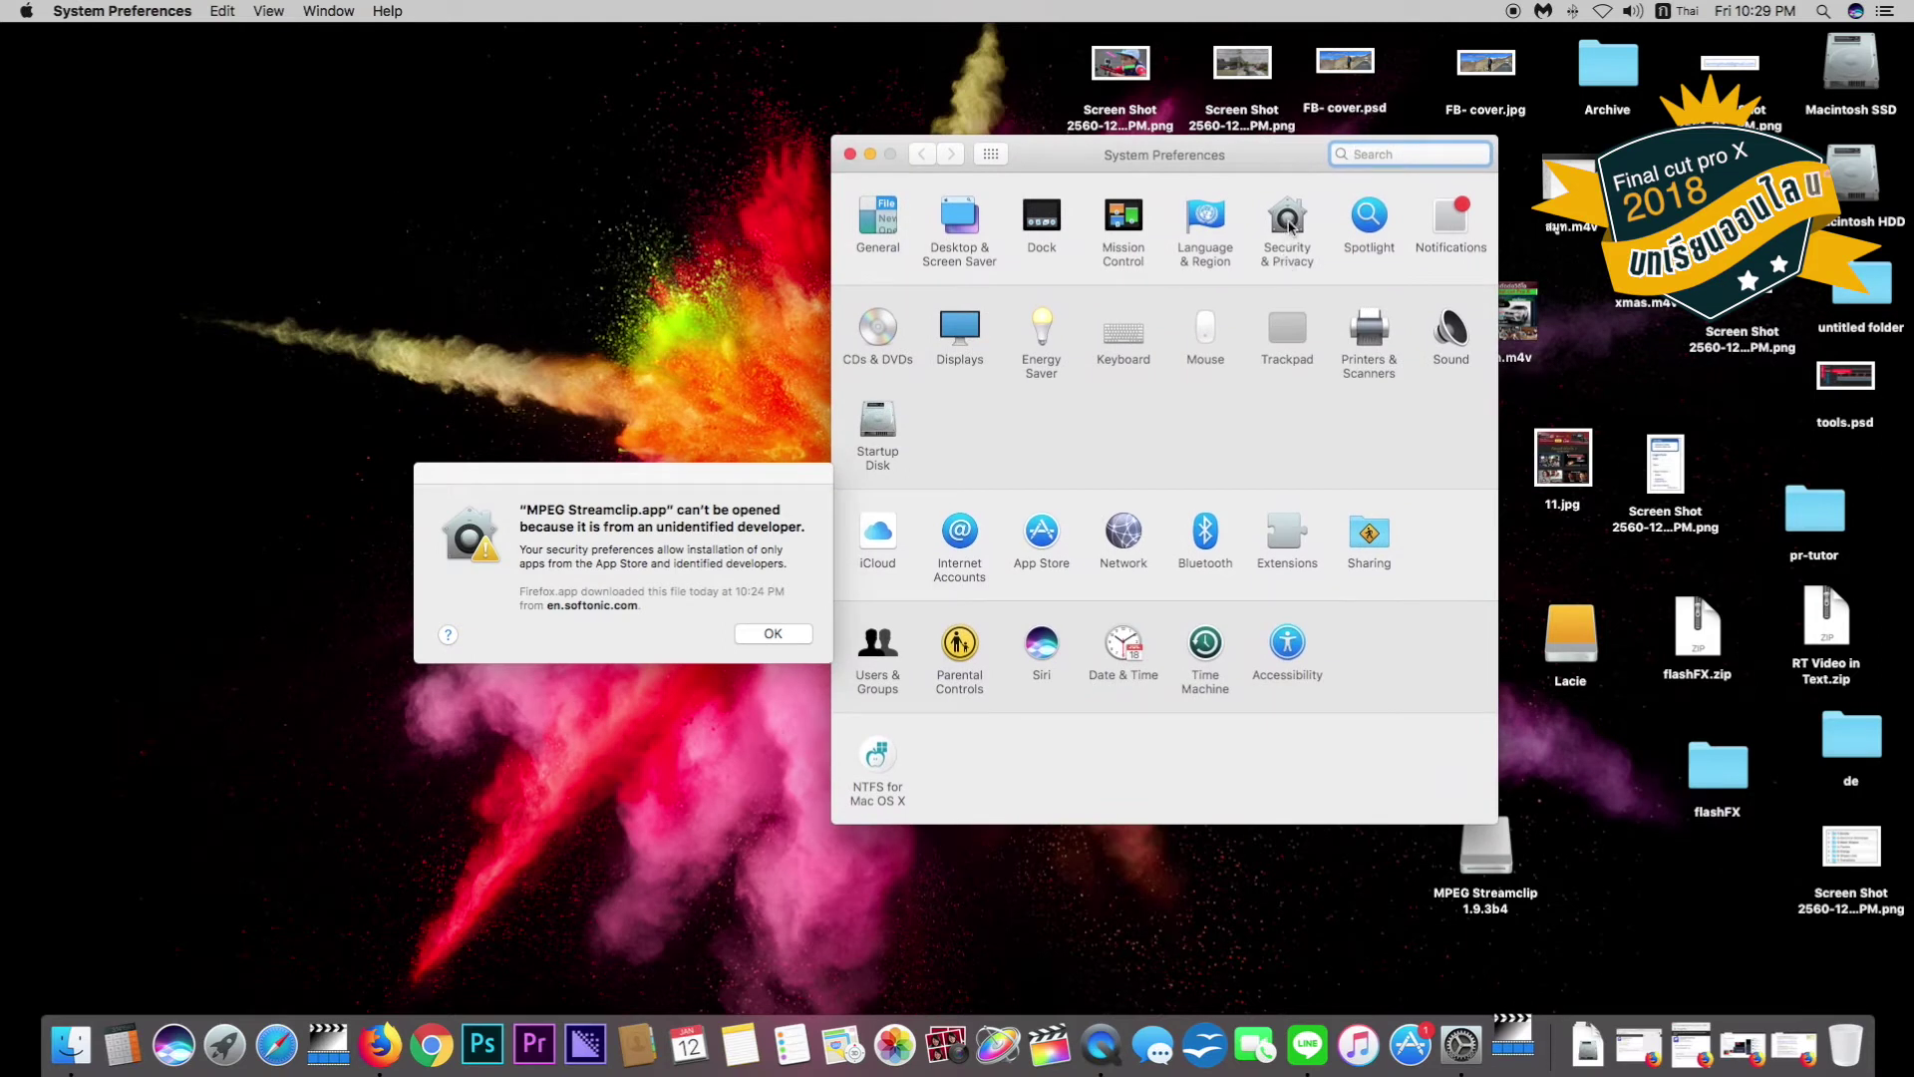
click(1293, 225)
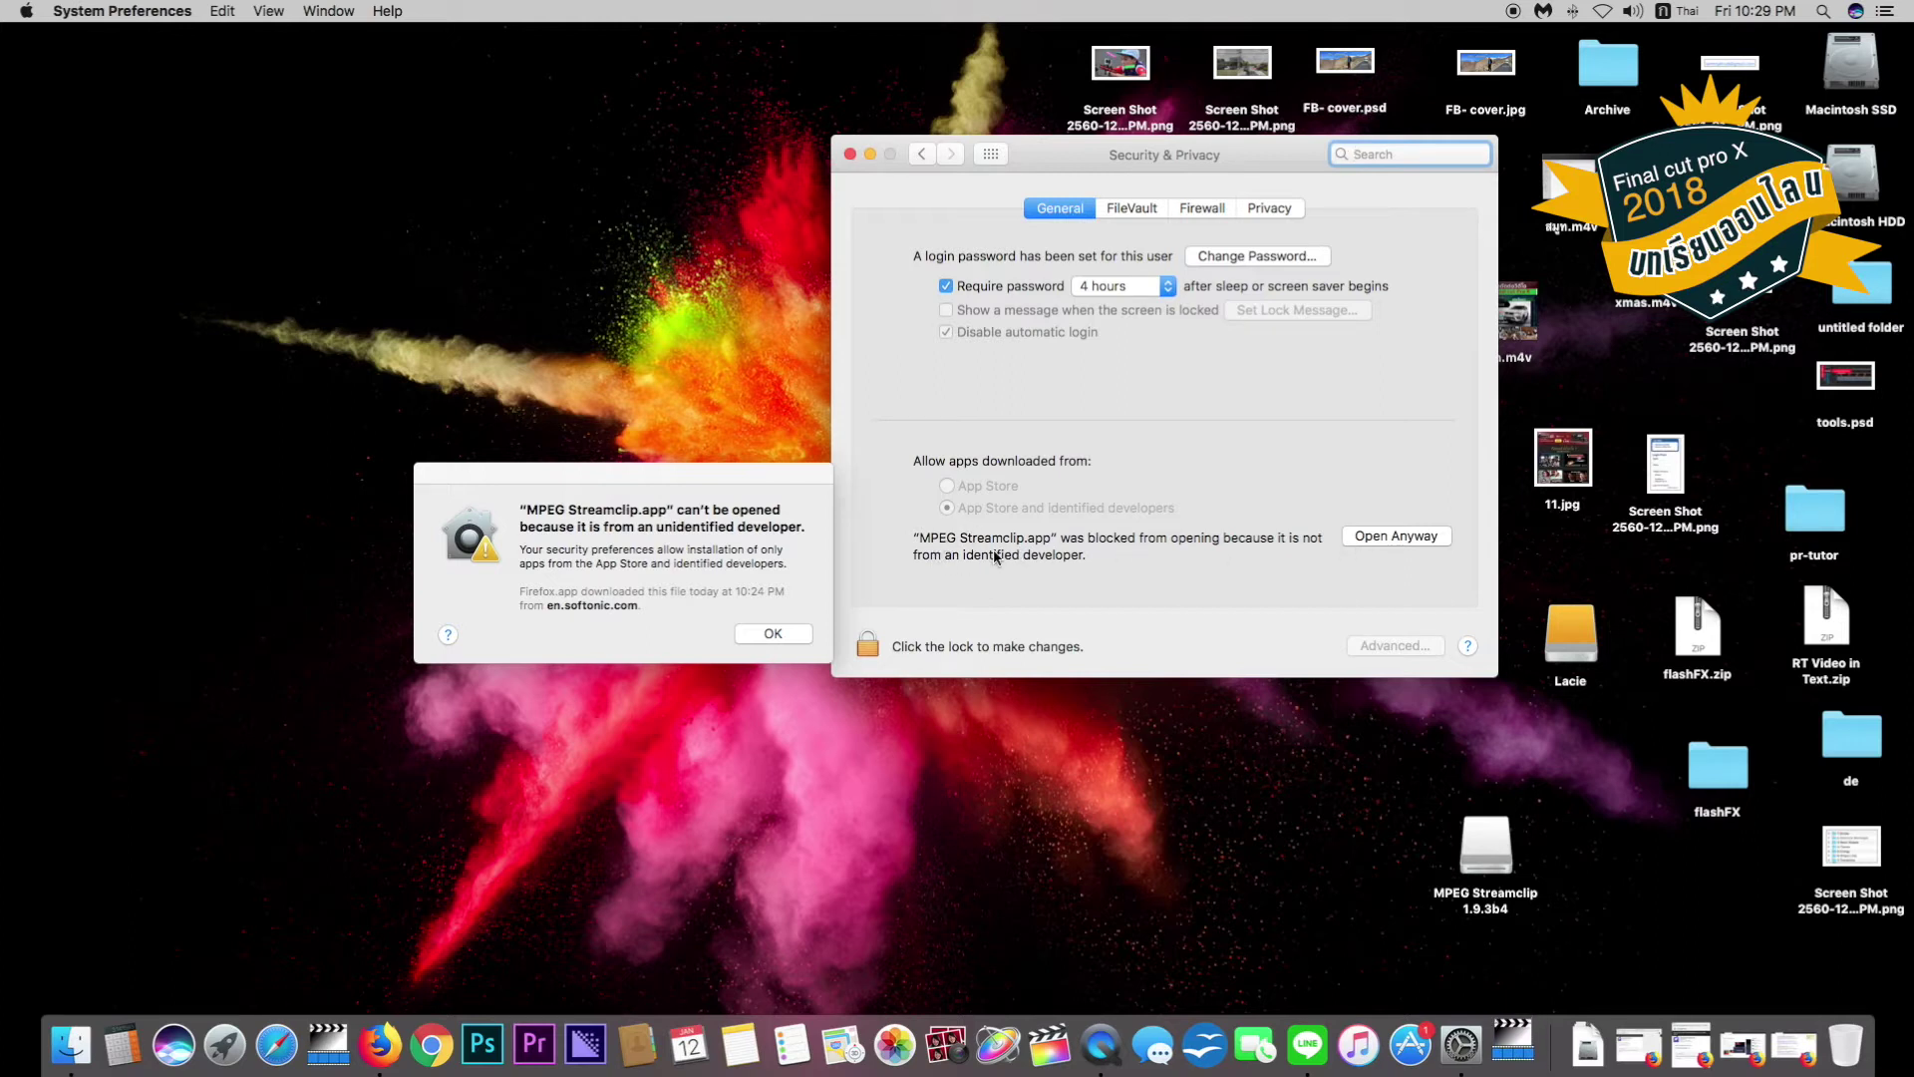
click(1400, 542)
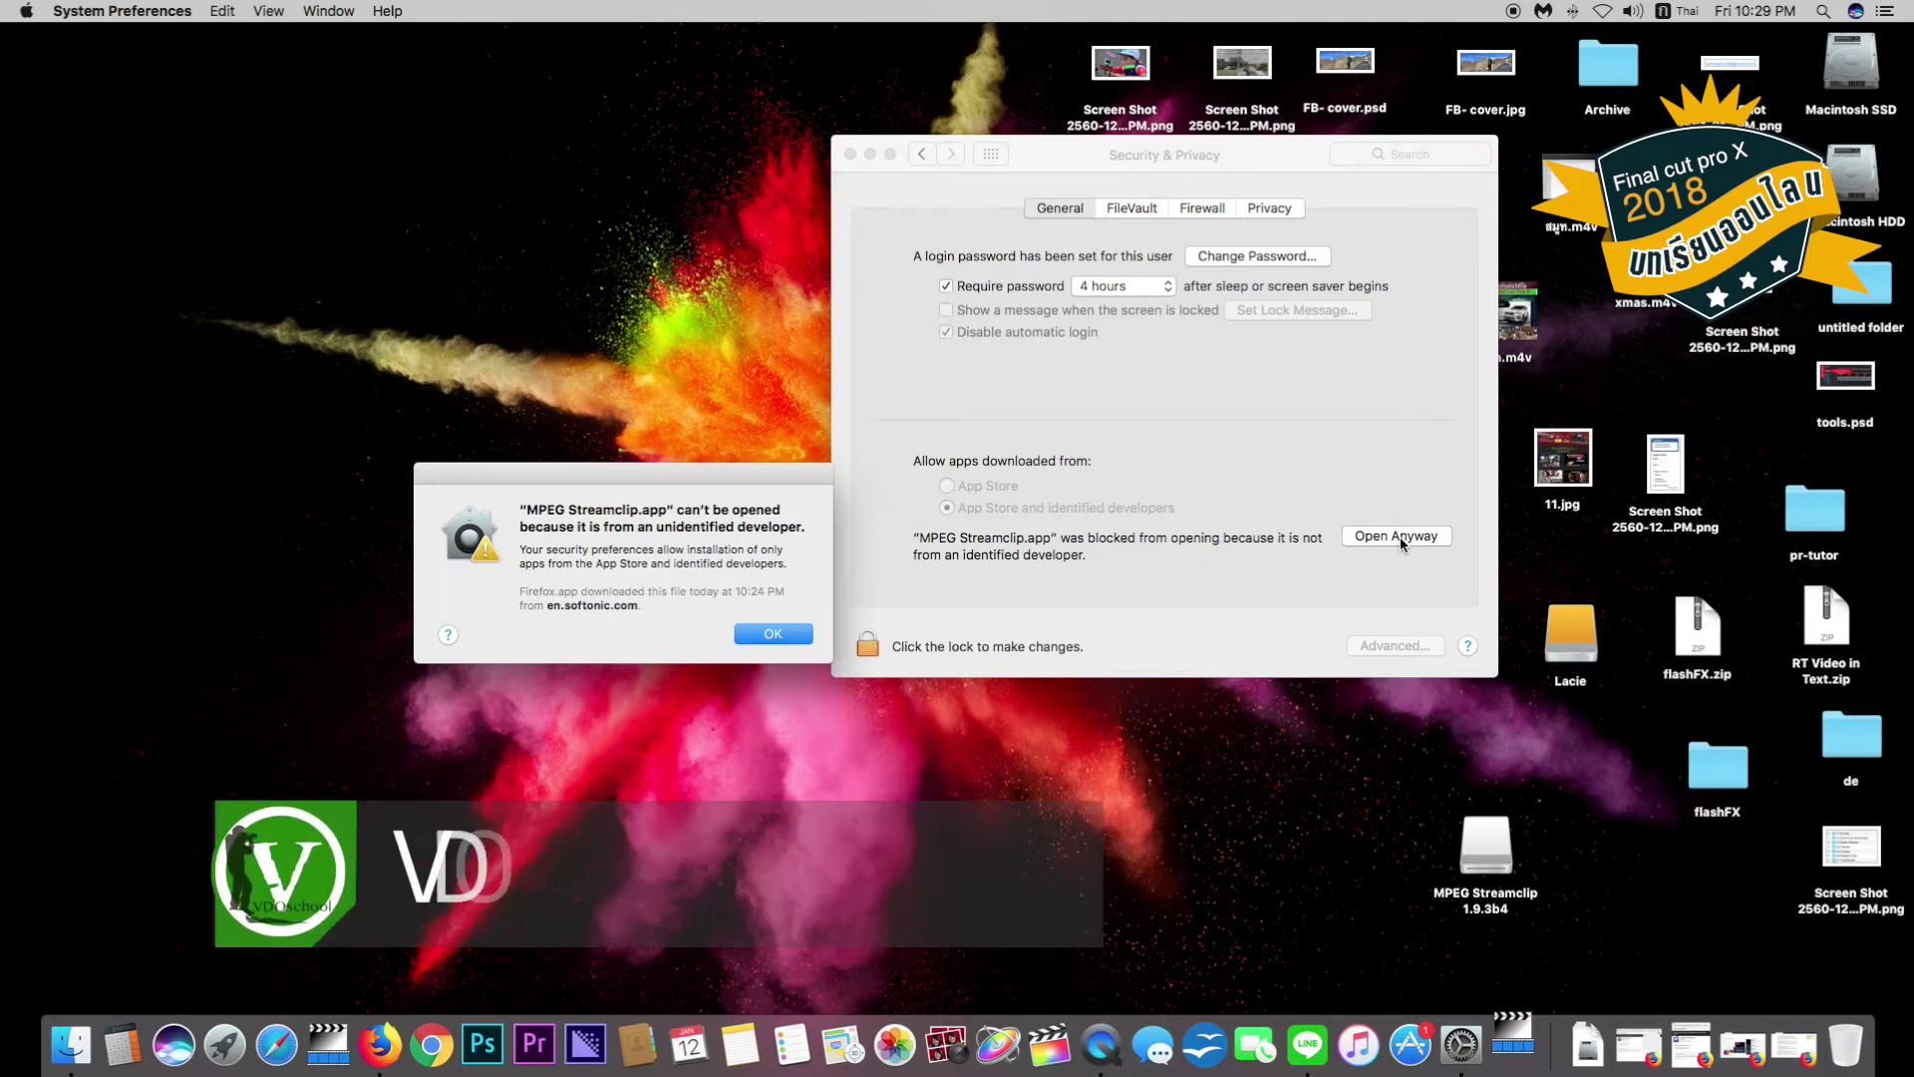
click(1401, 543)
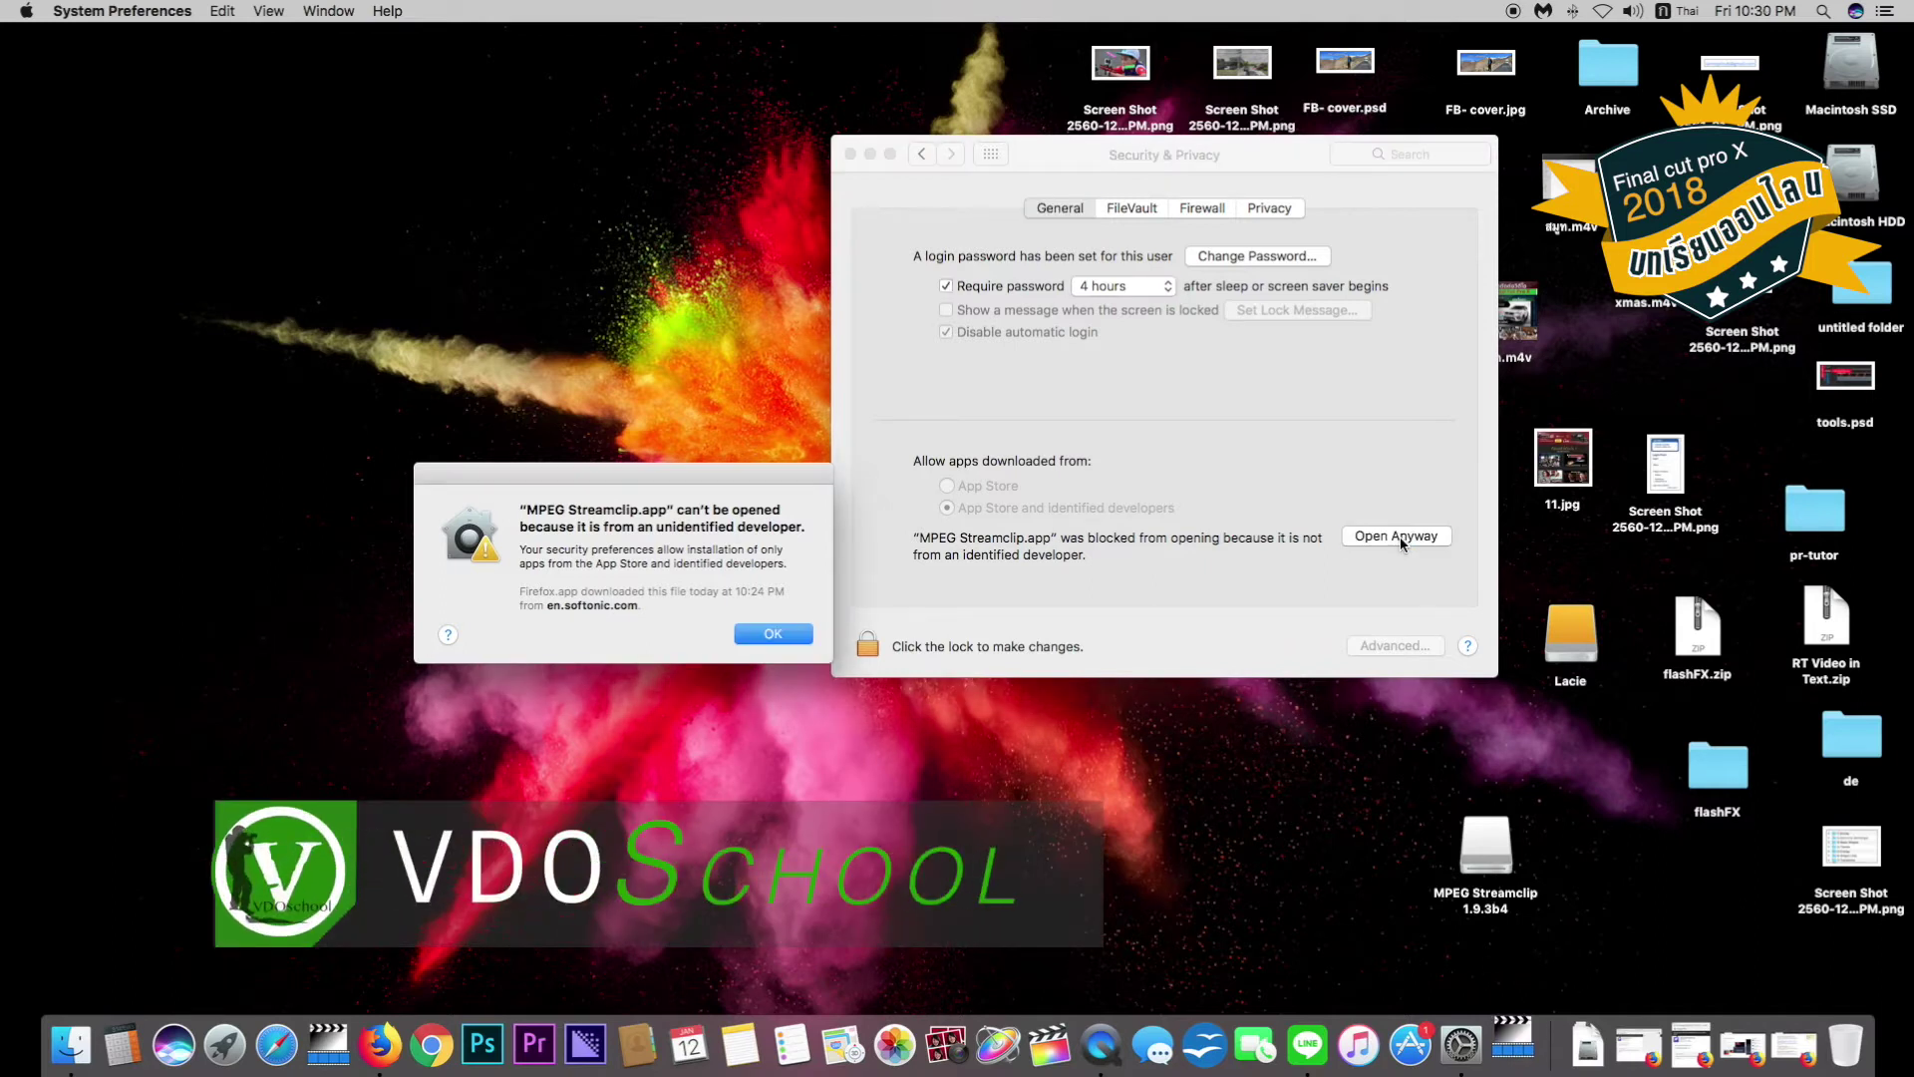
Unlock the Security & Privacy settings for changes by entering the account password.
click(868, 646)
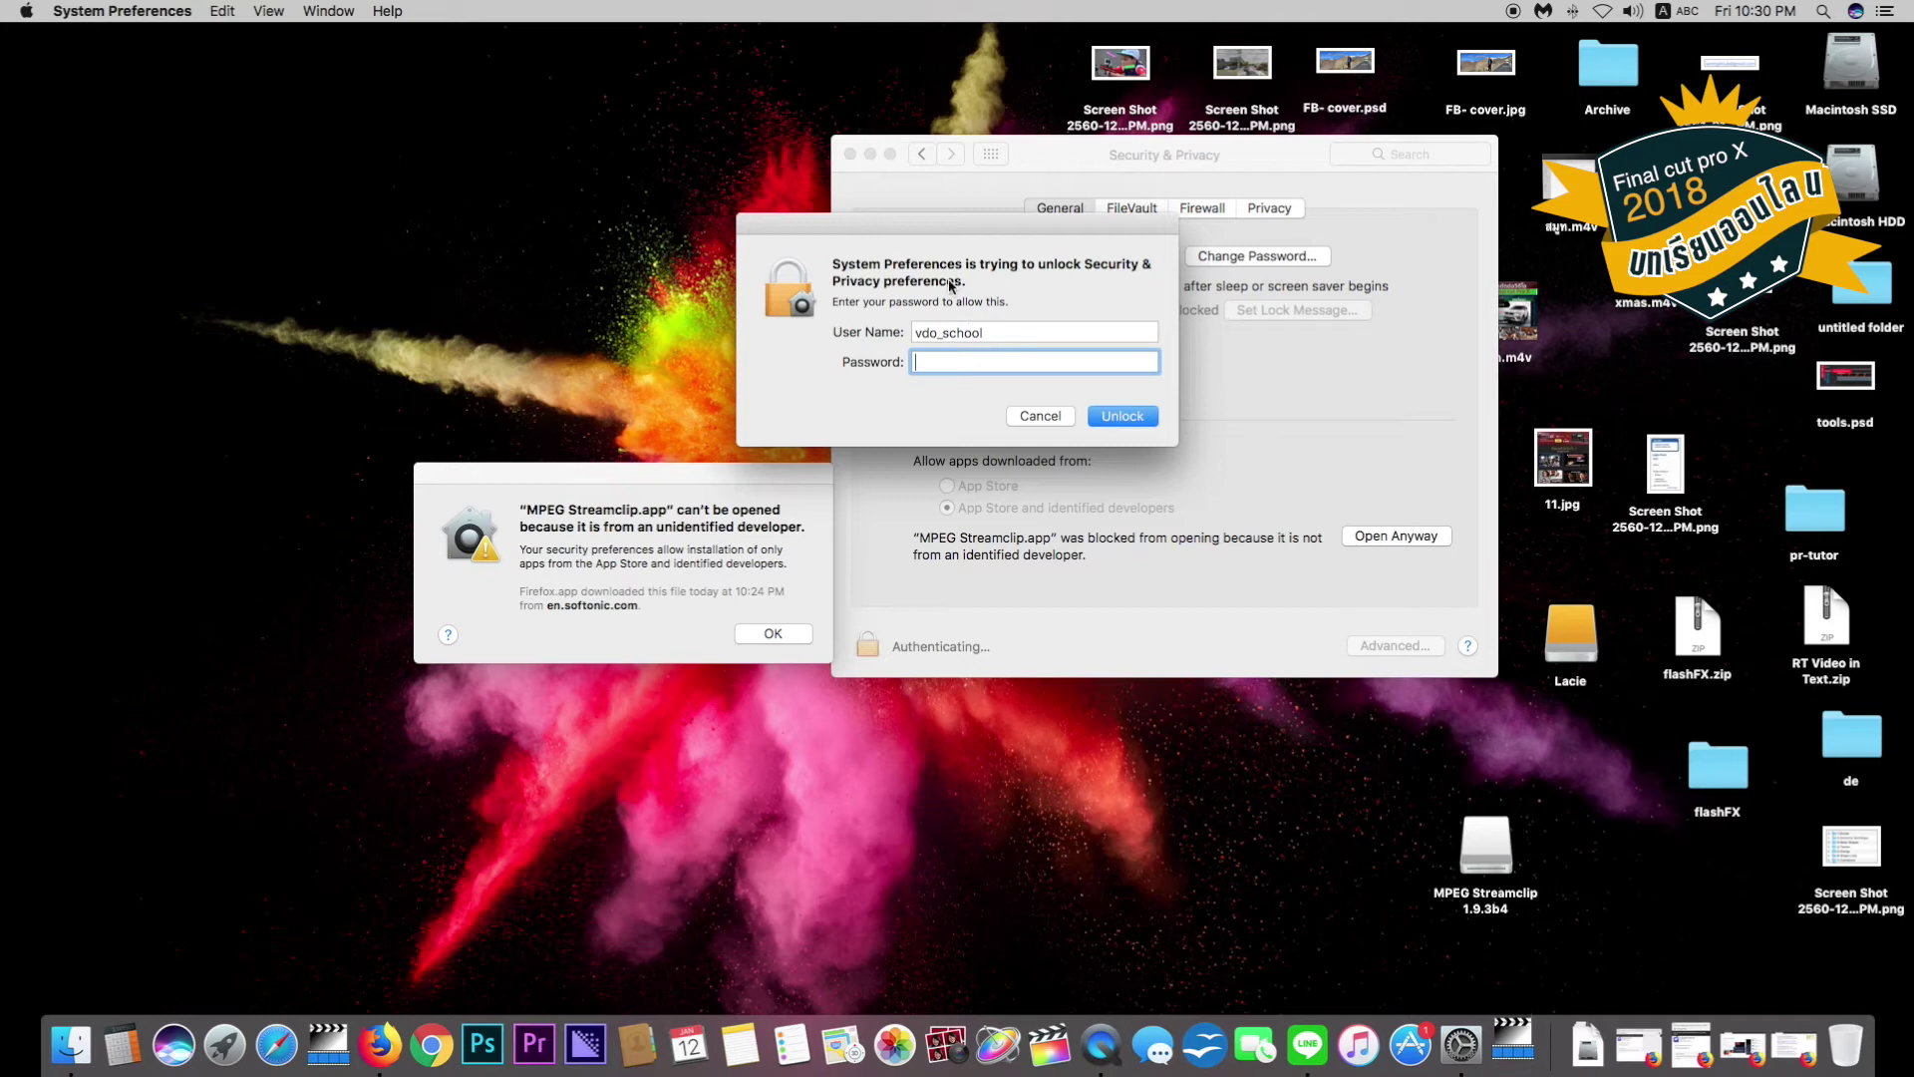
drag(949, 226, 858, 268)
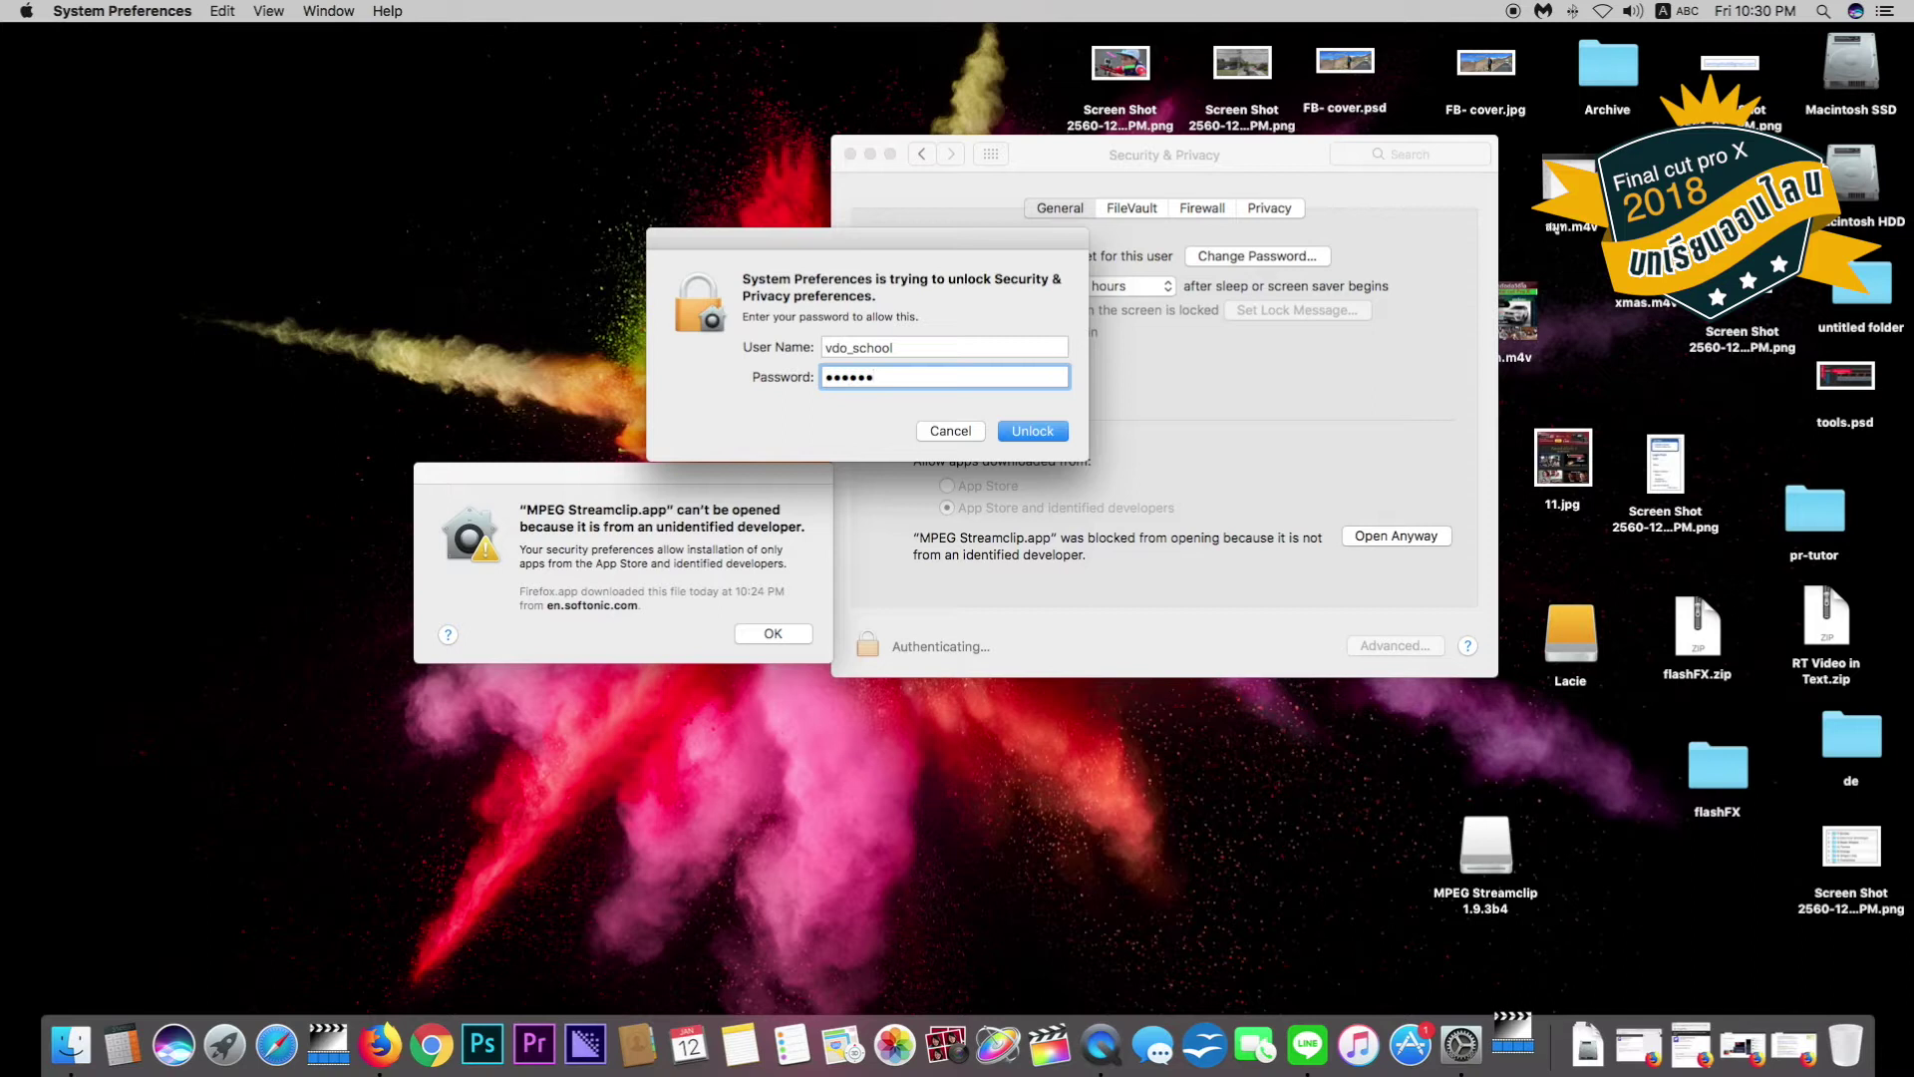
click(1029, 432)
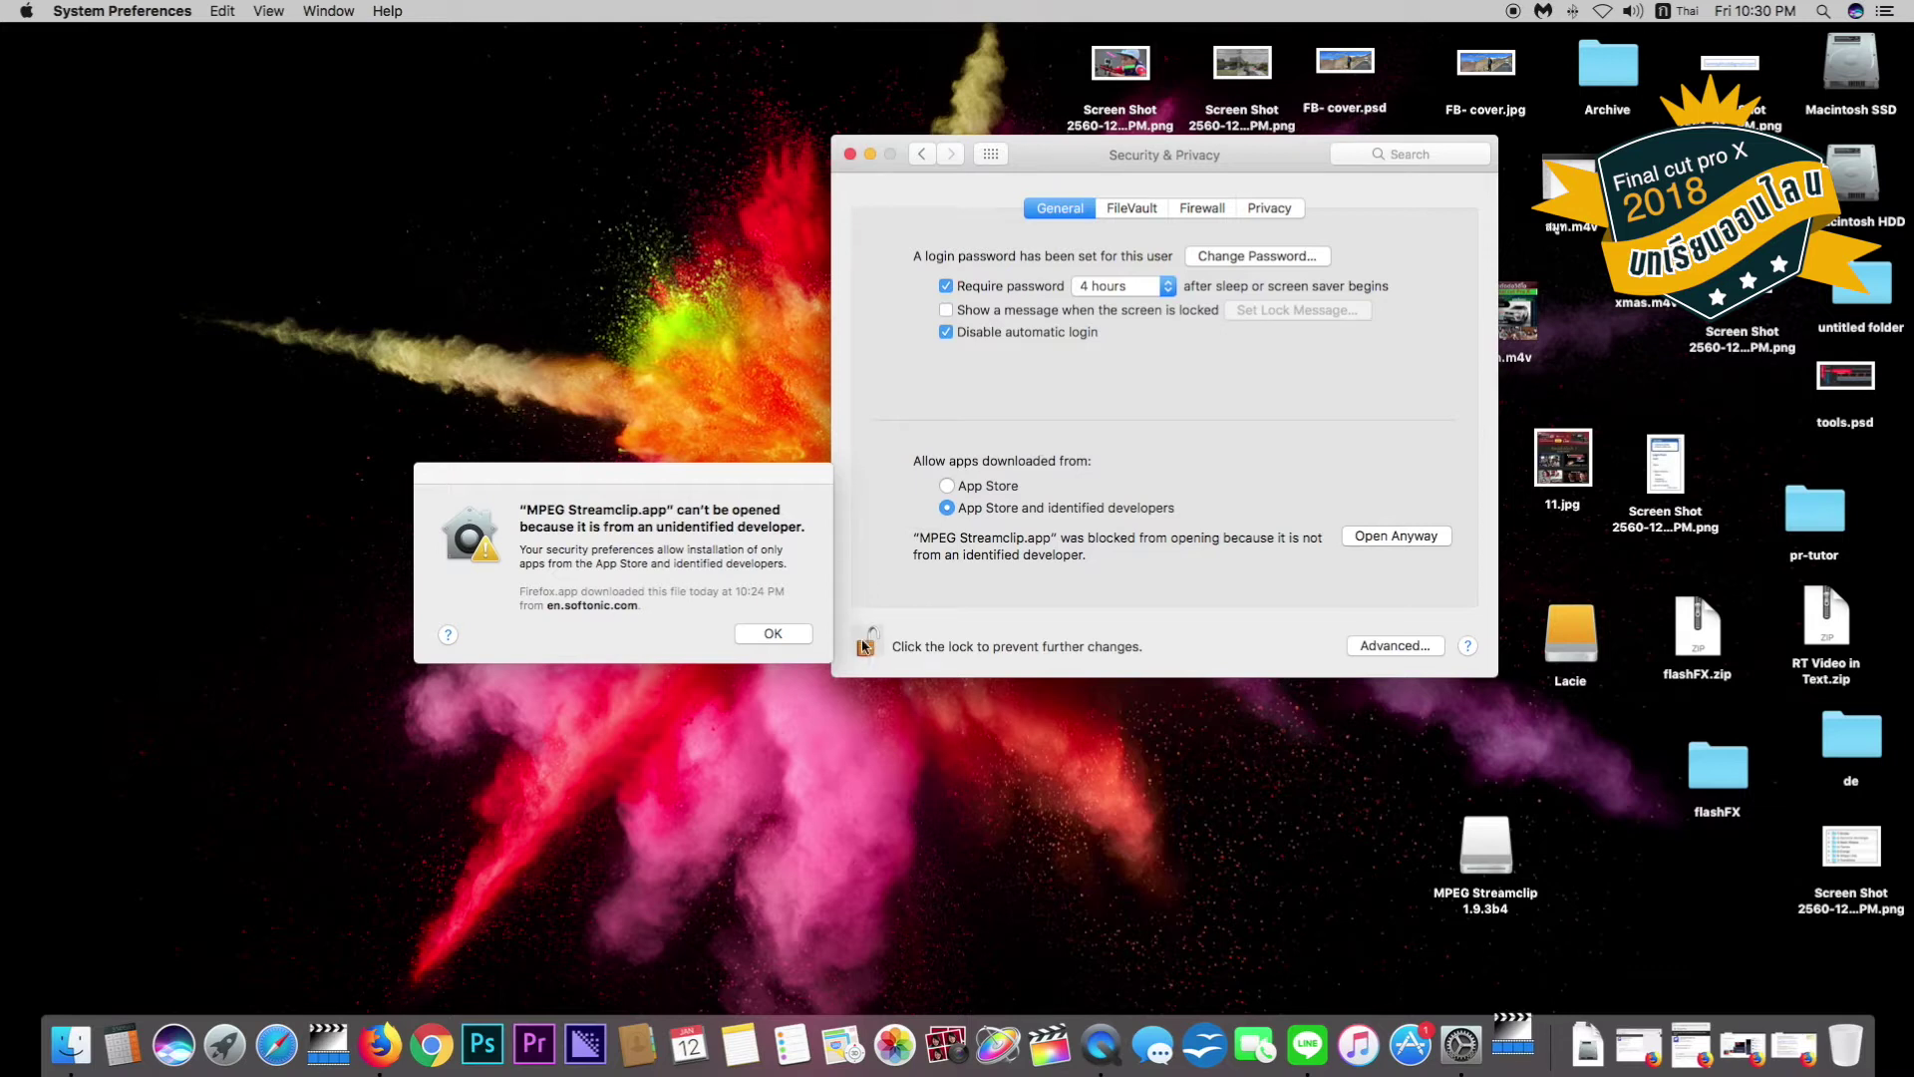
Dismiss the unidentified developer alert, allow MPEG Streamclip.app to open anyway and confirm opening it.
click(1386, 539)
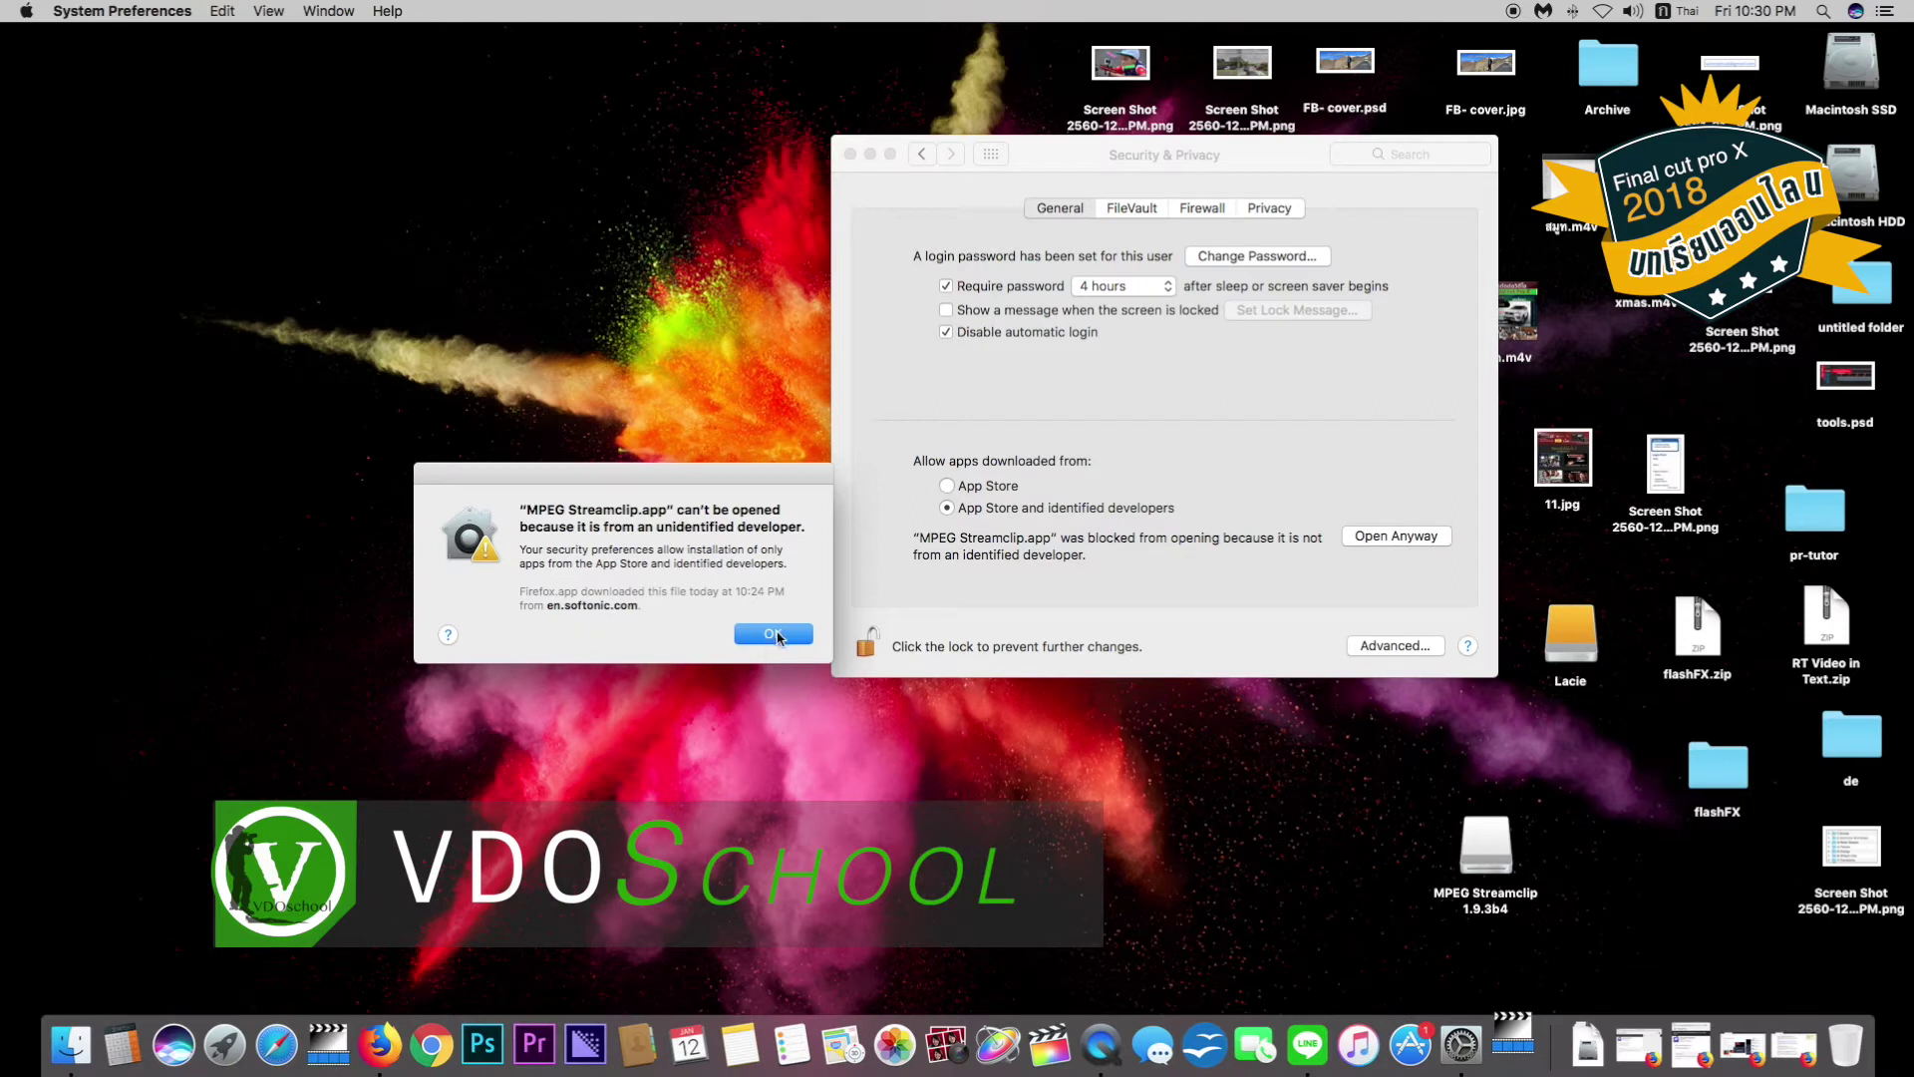
click(777, 635)
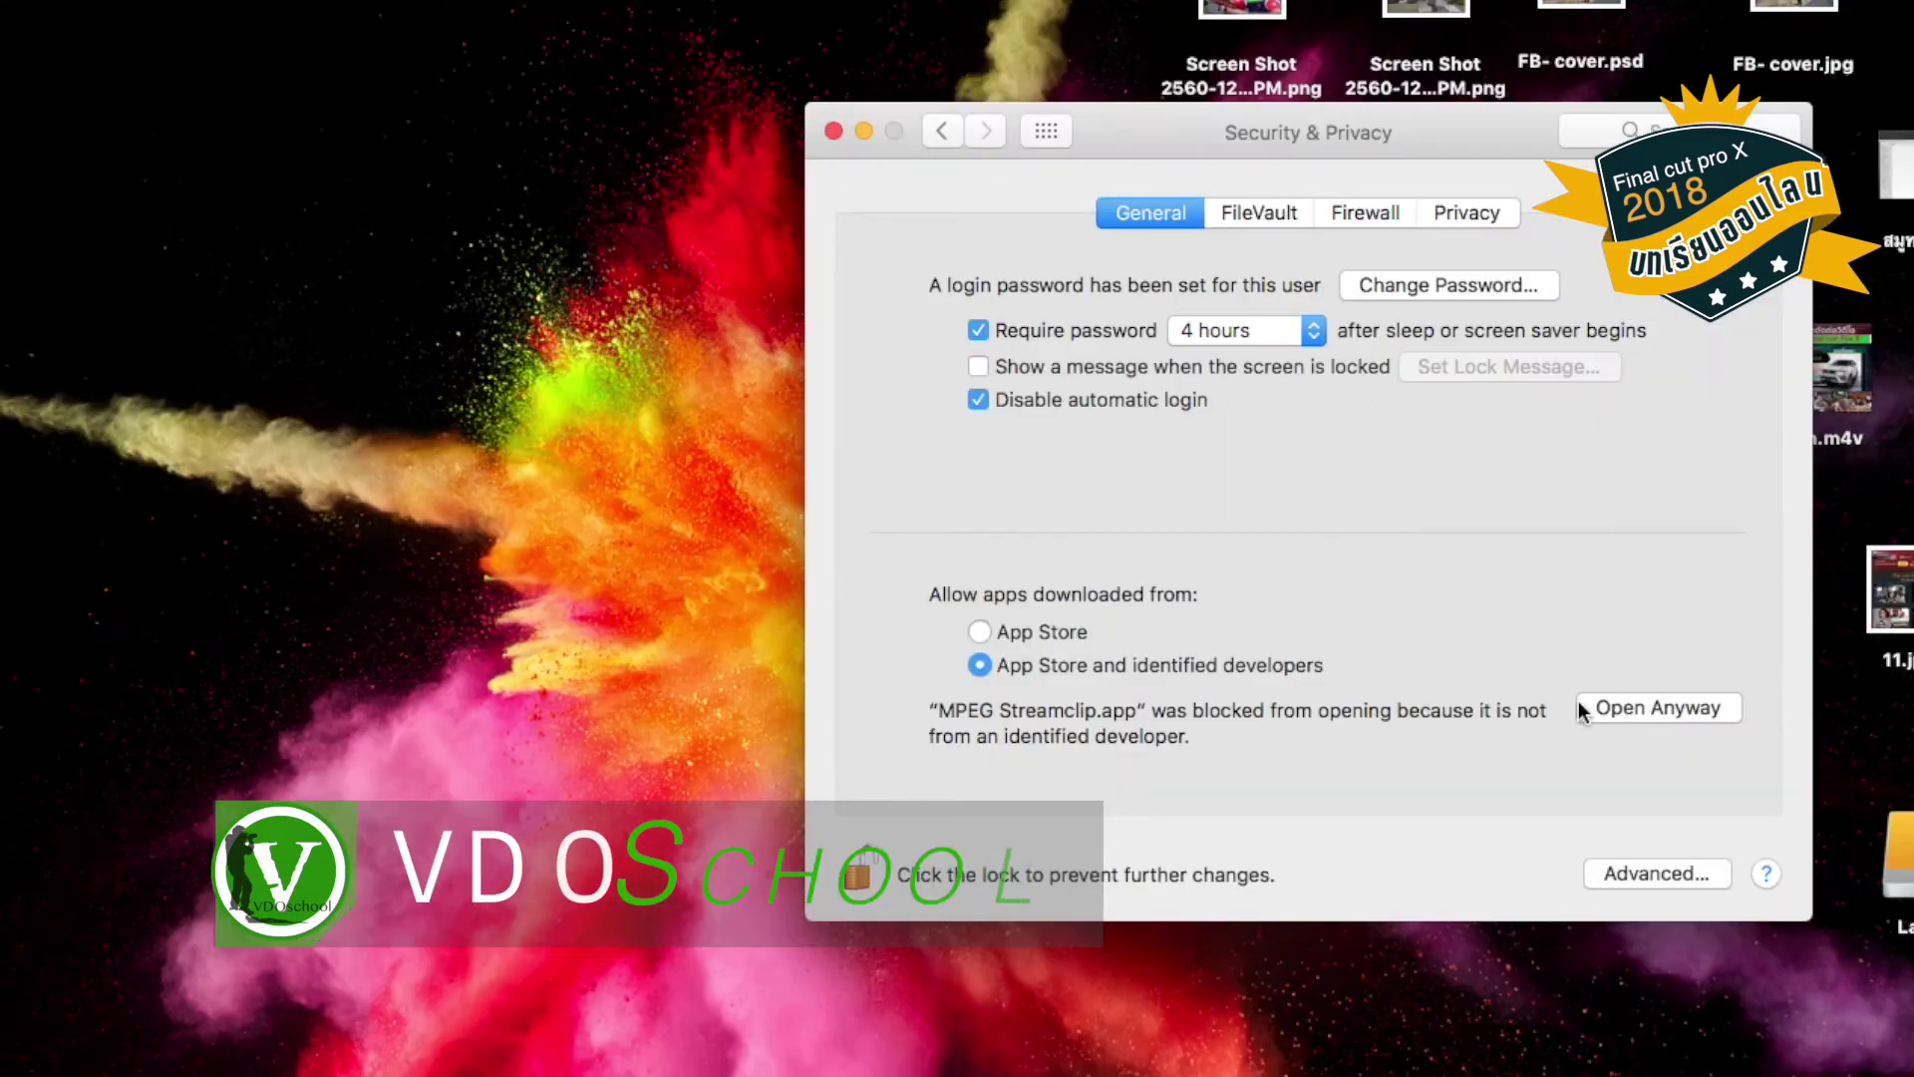
click(1396, 537)
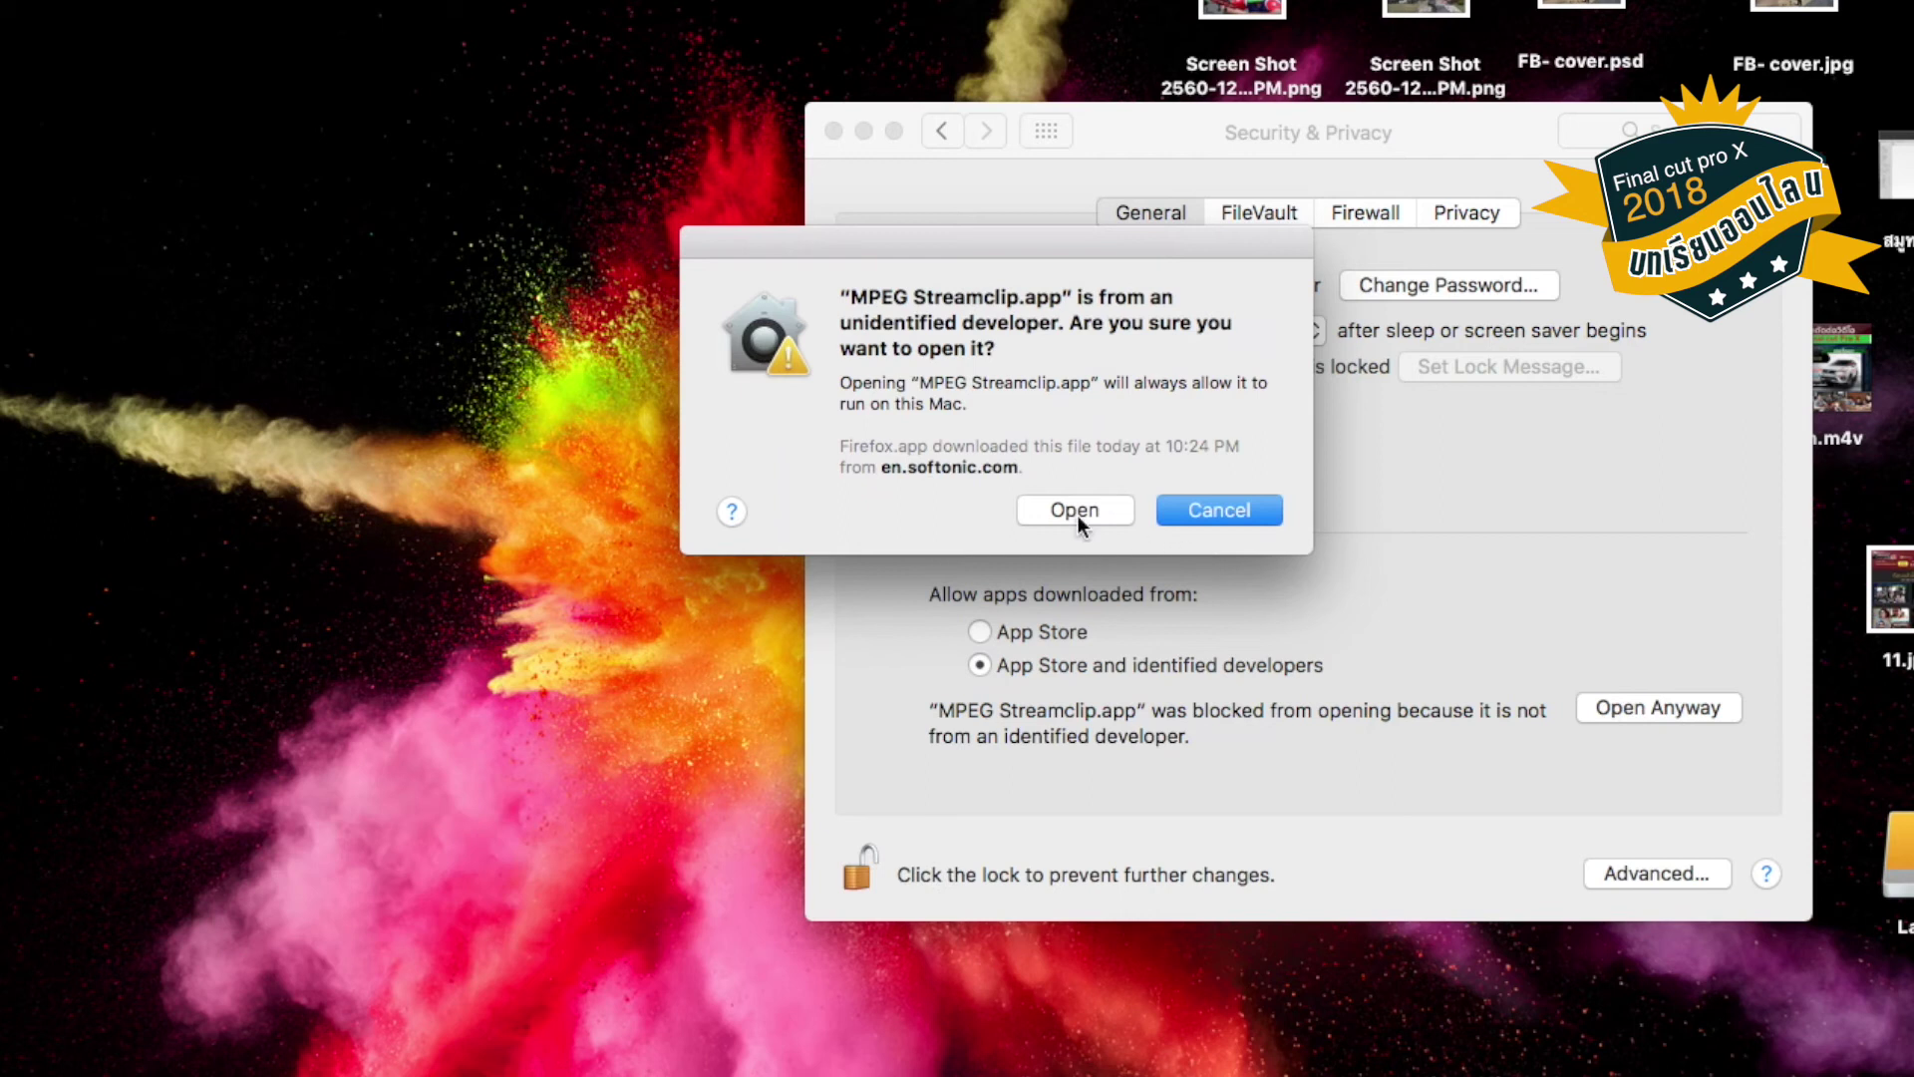
drag(1220, 239, 703, 304)
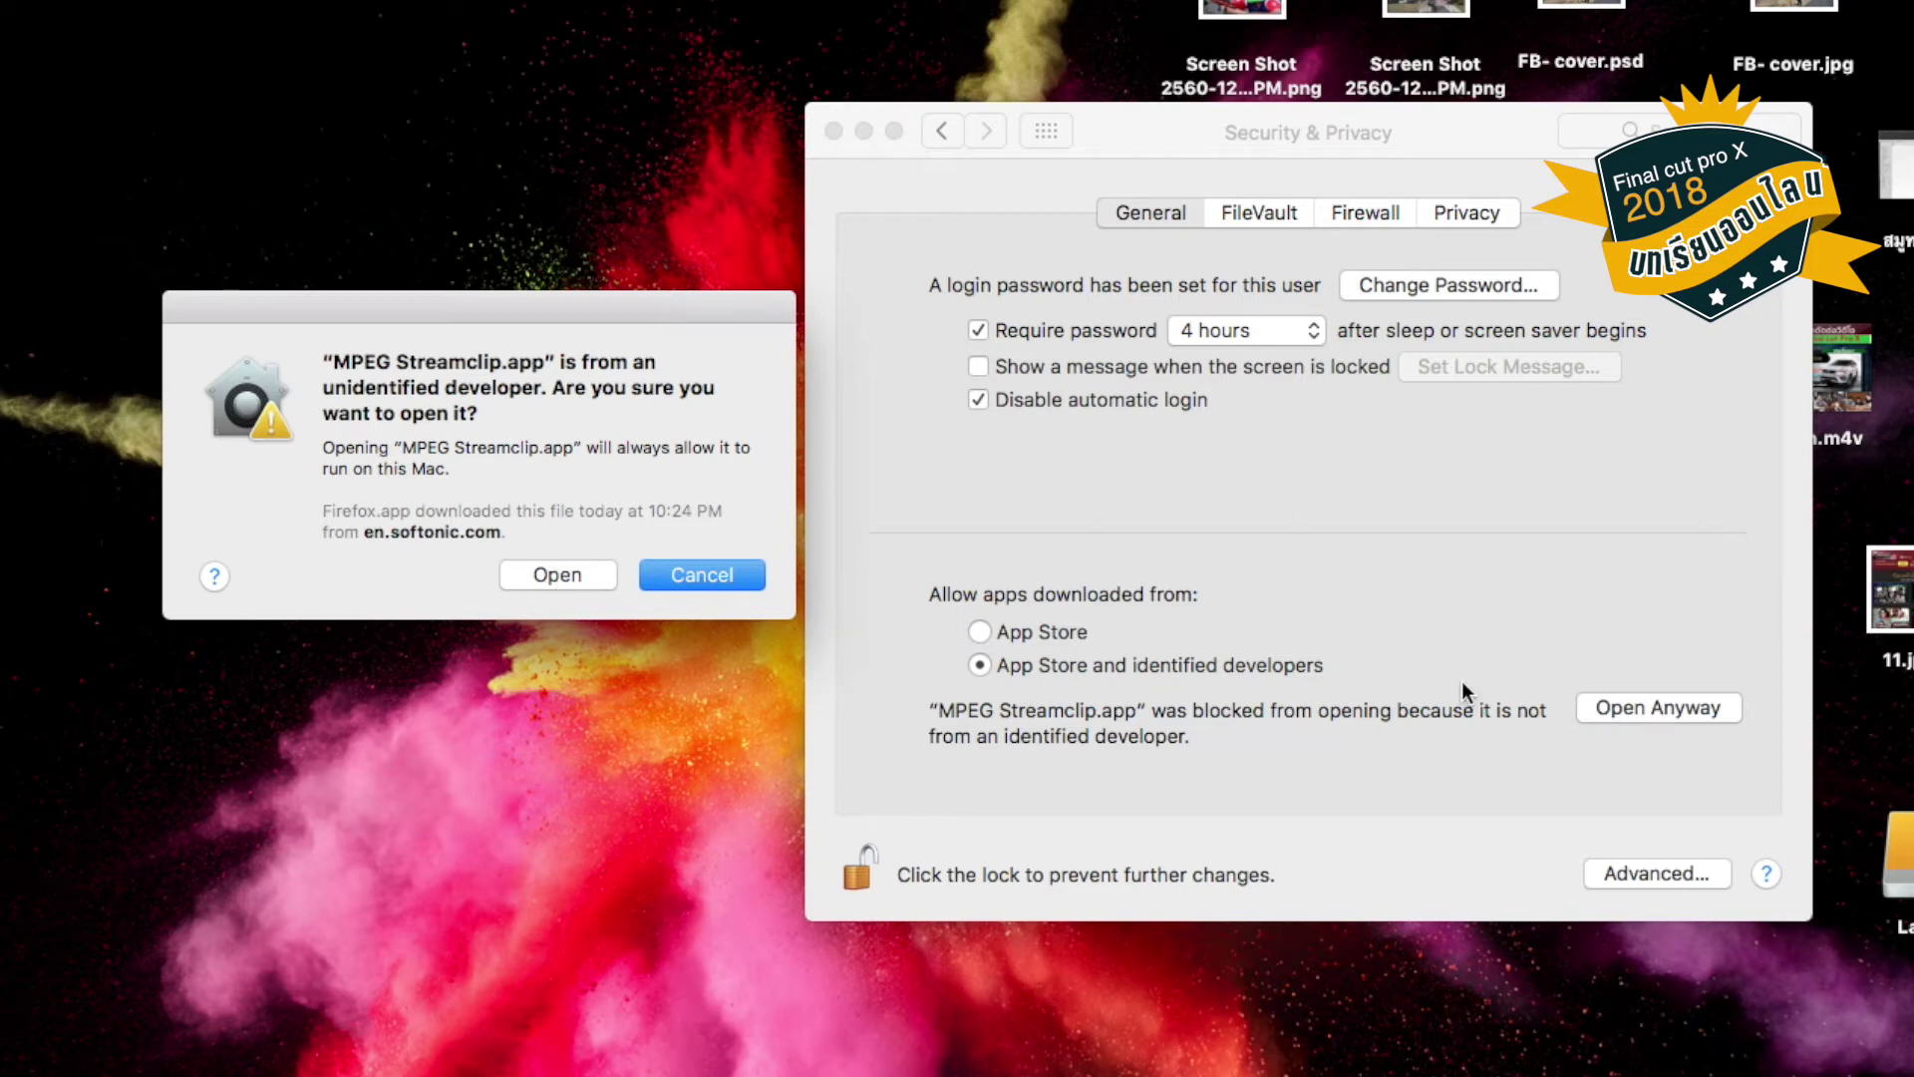
click(545, 574)
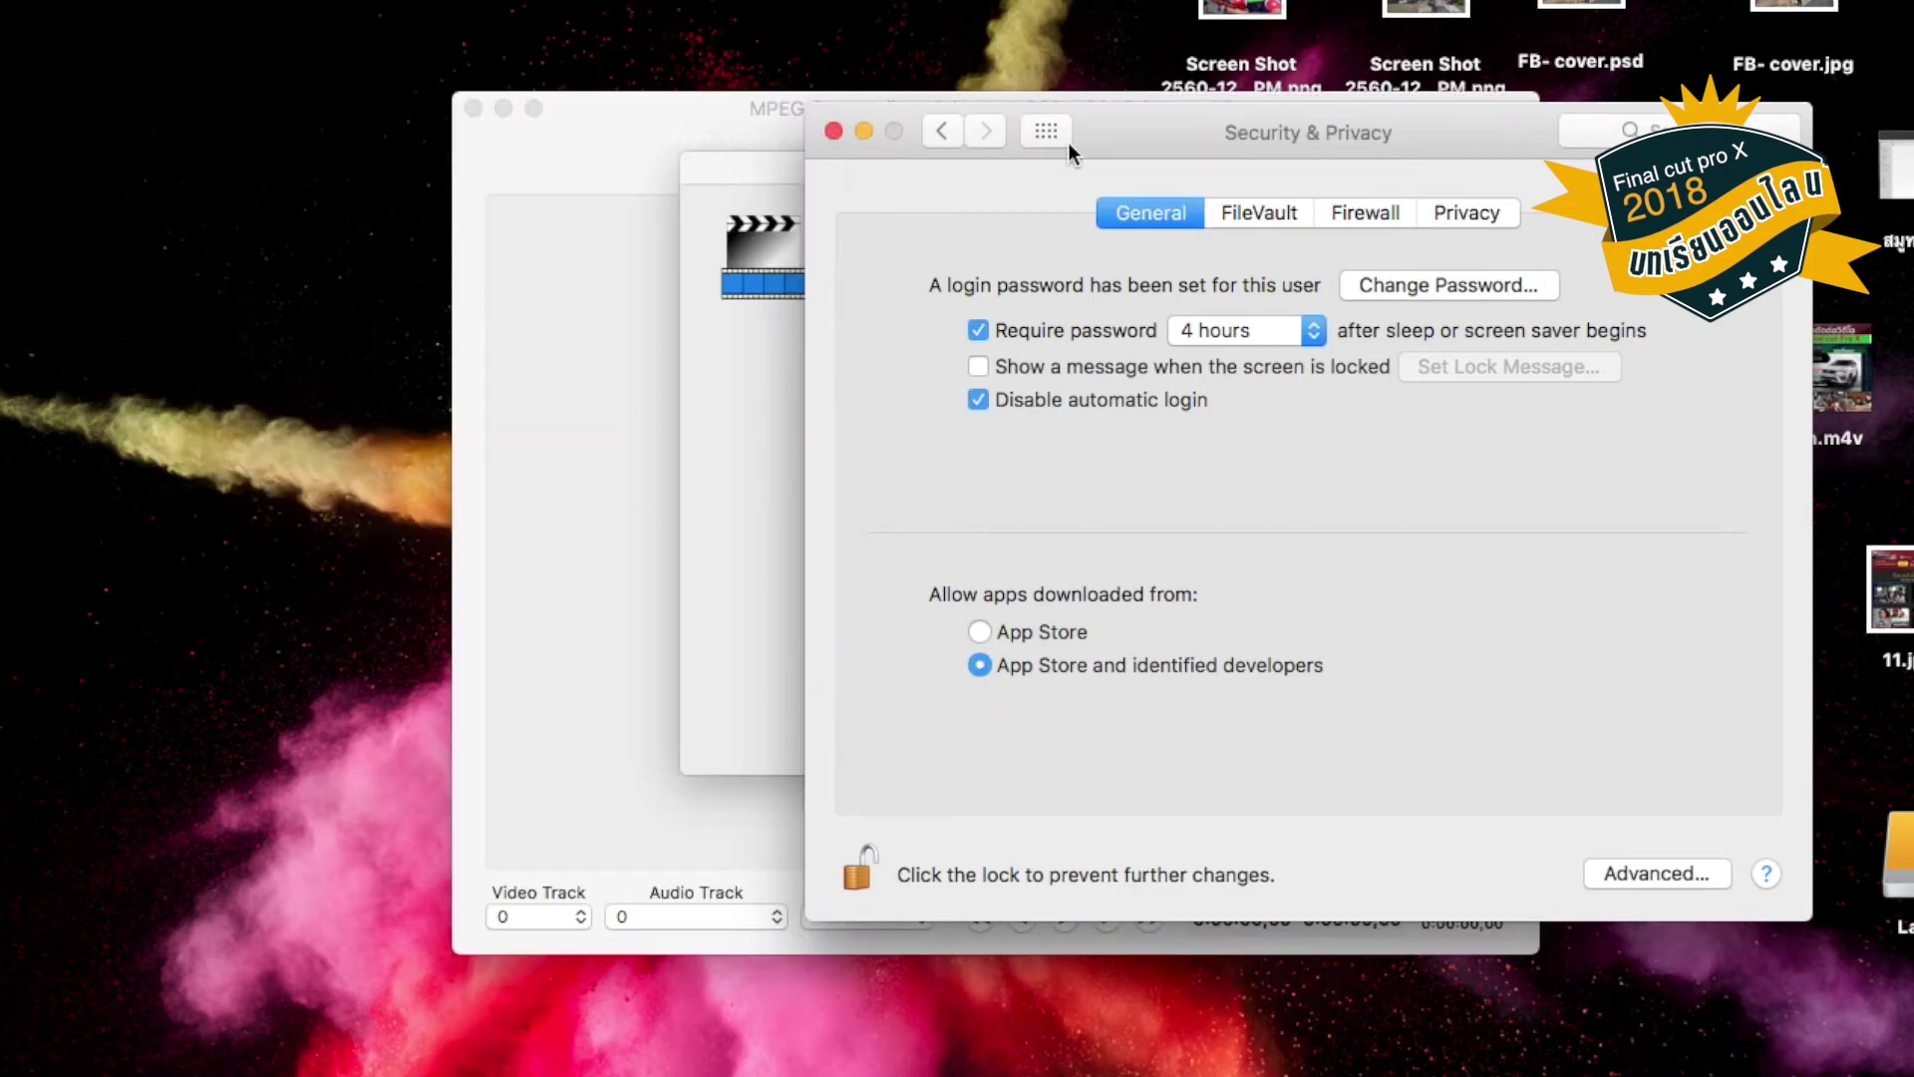
Lock the Security & Privacy settings against further changes and close their window.
drag(1061, 147, 1114, 141)
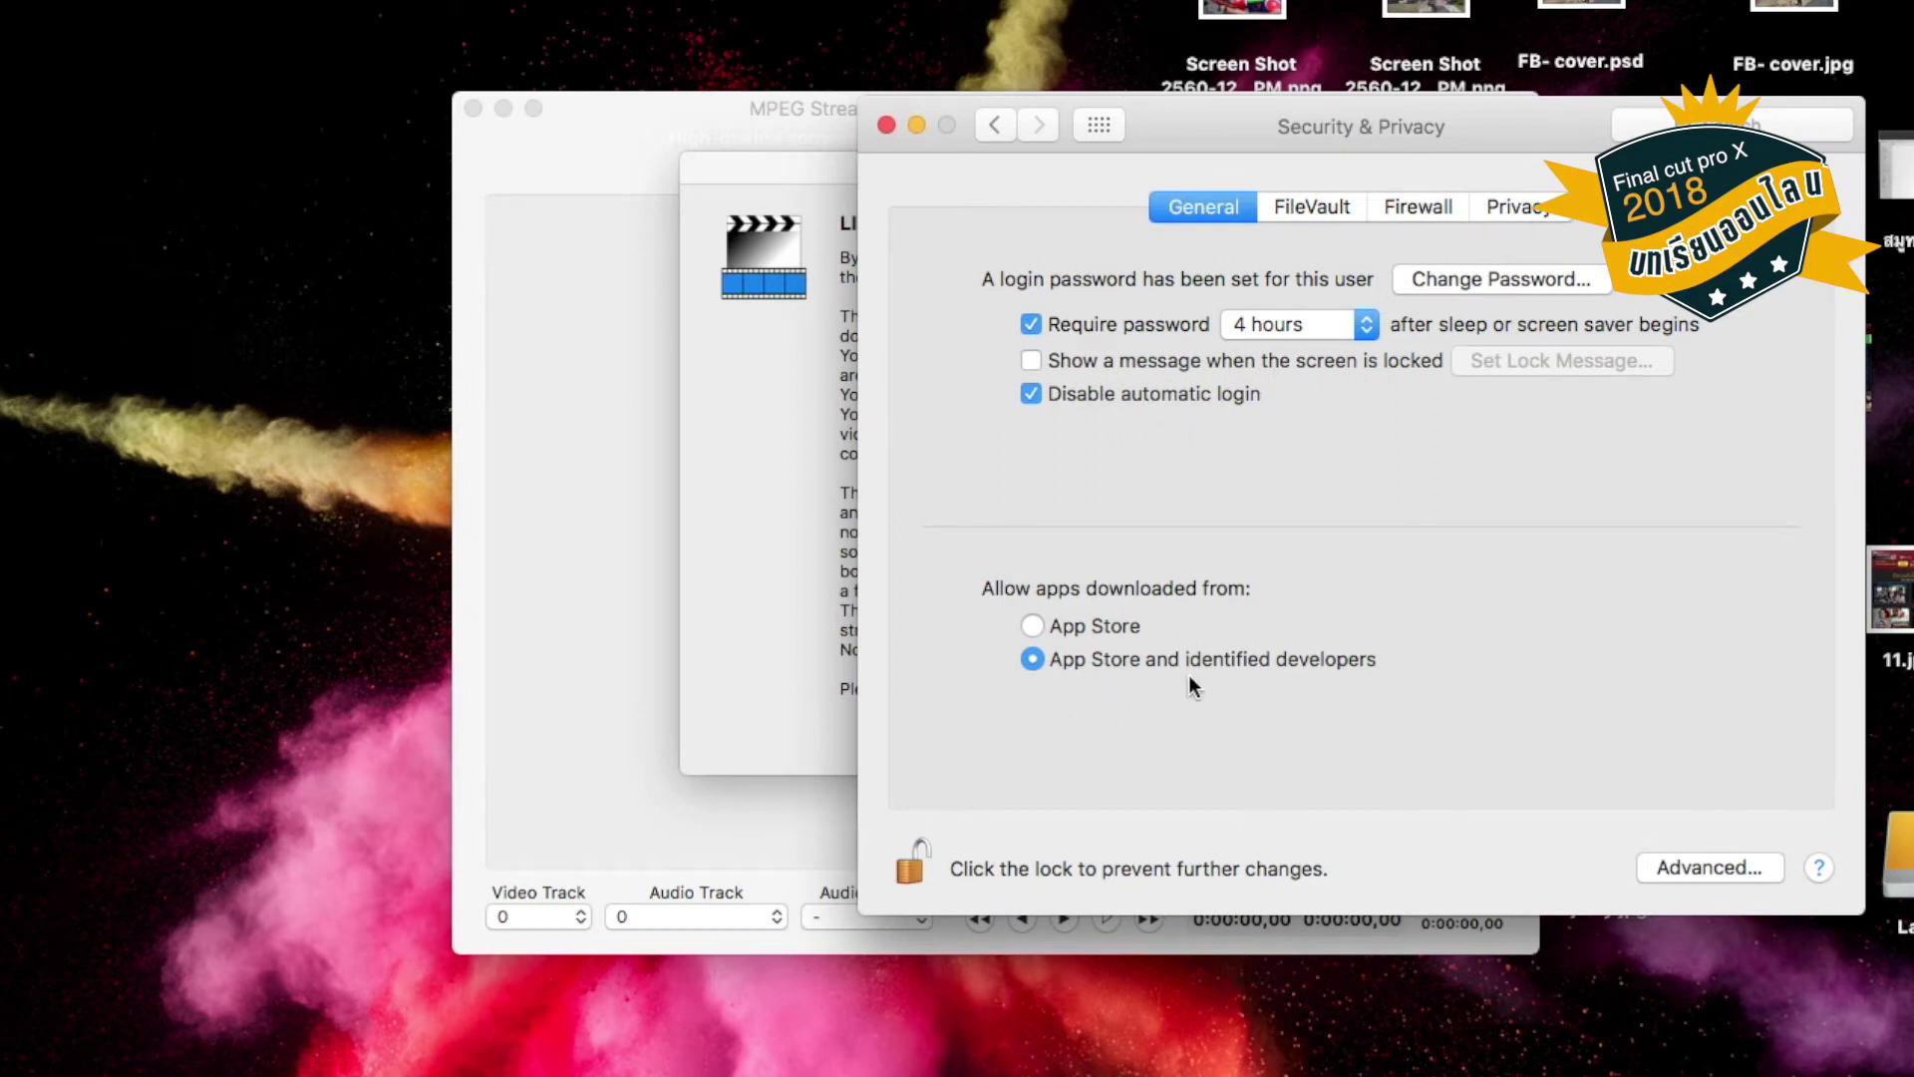
click(918, 872)
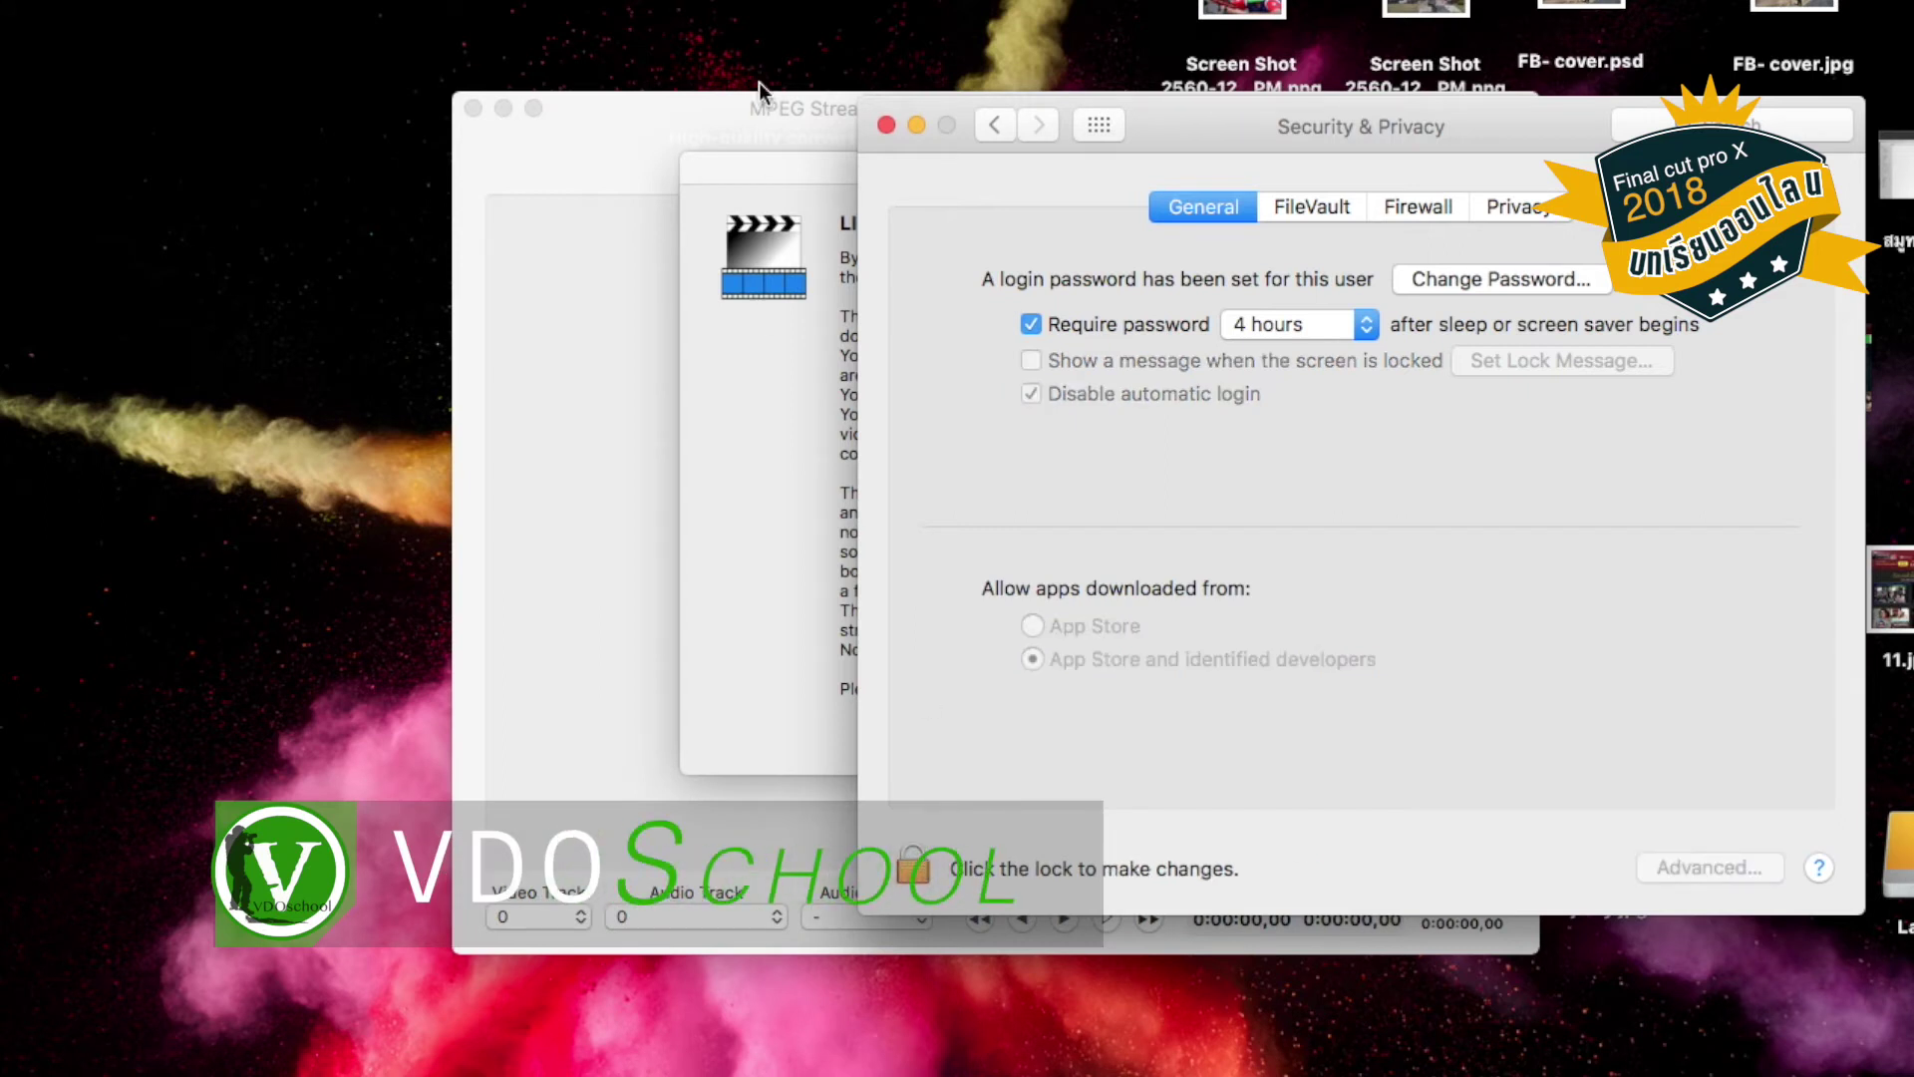
click(884, 127)
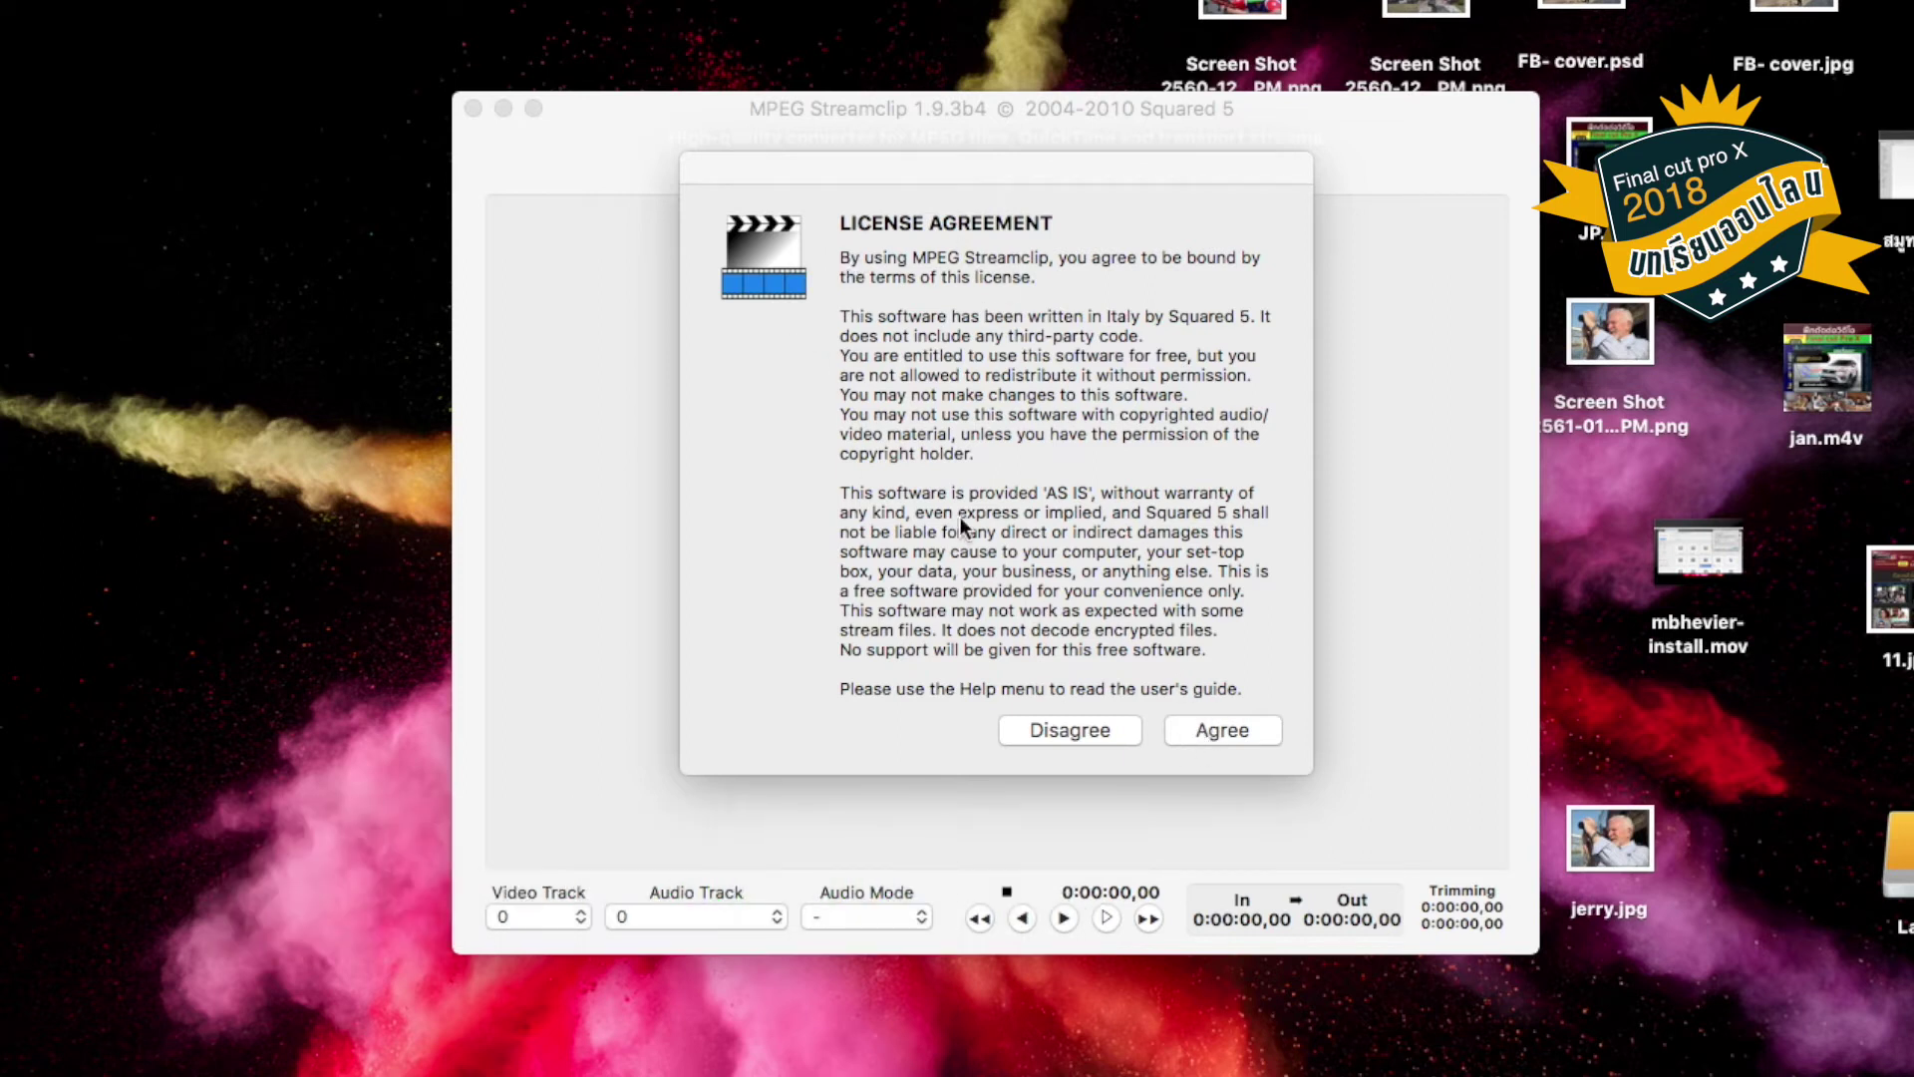
Agree to the MPEG Streamclip license, dismiss the tips and move the main window to the upper-left area of the desktop.
click(1227, 732)
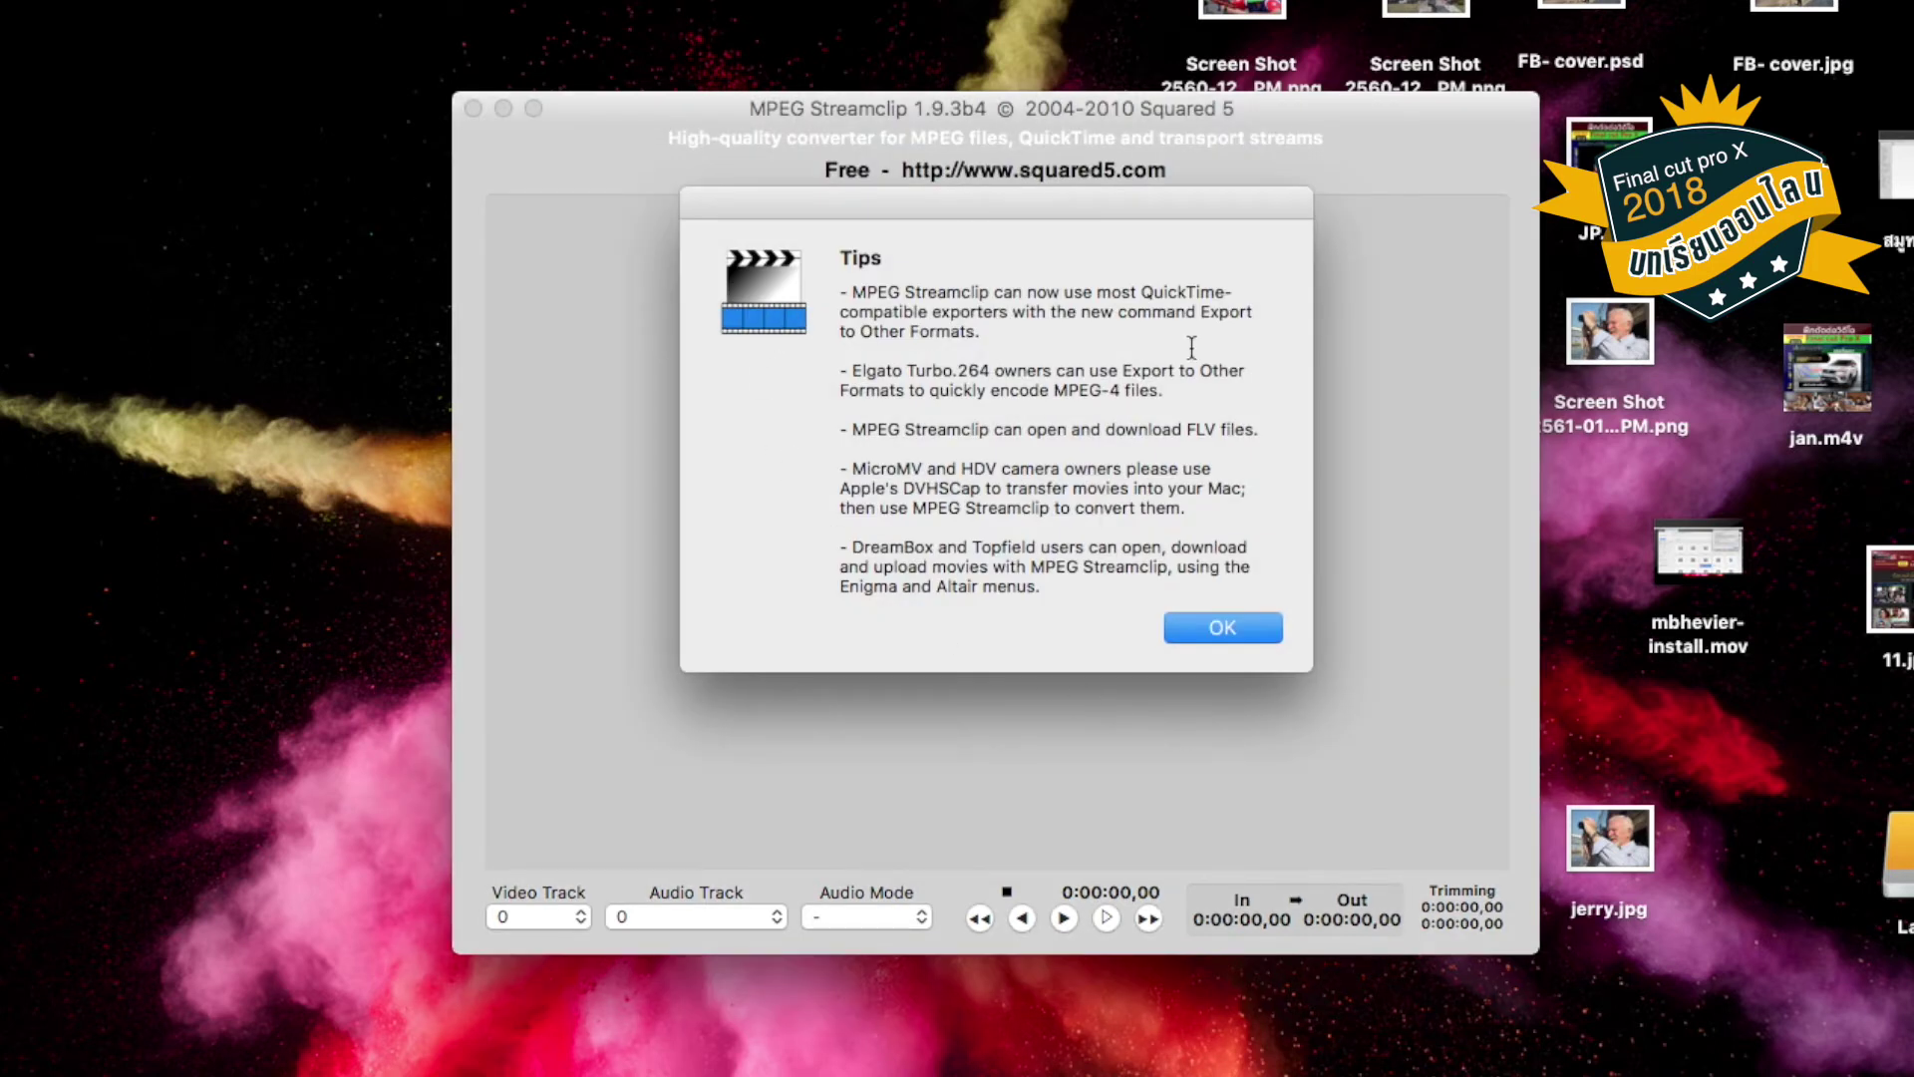
click(1222, 630)
drag(1317, 119, 508, 12)
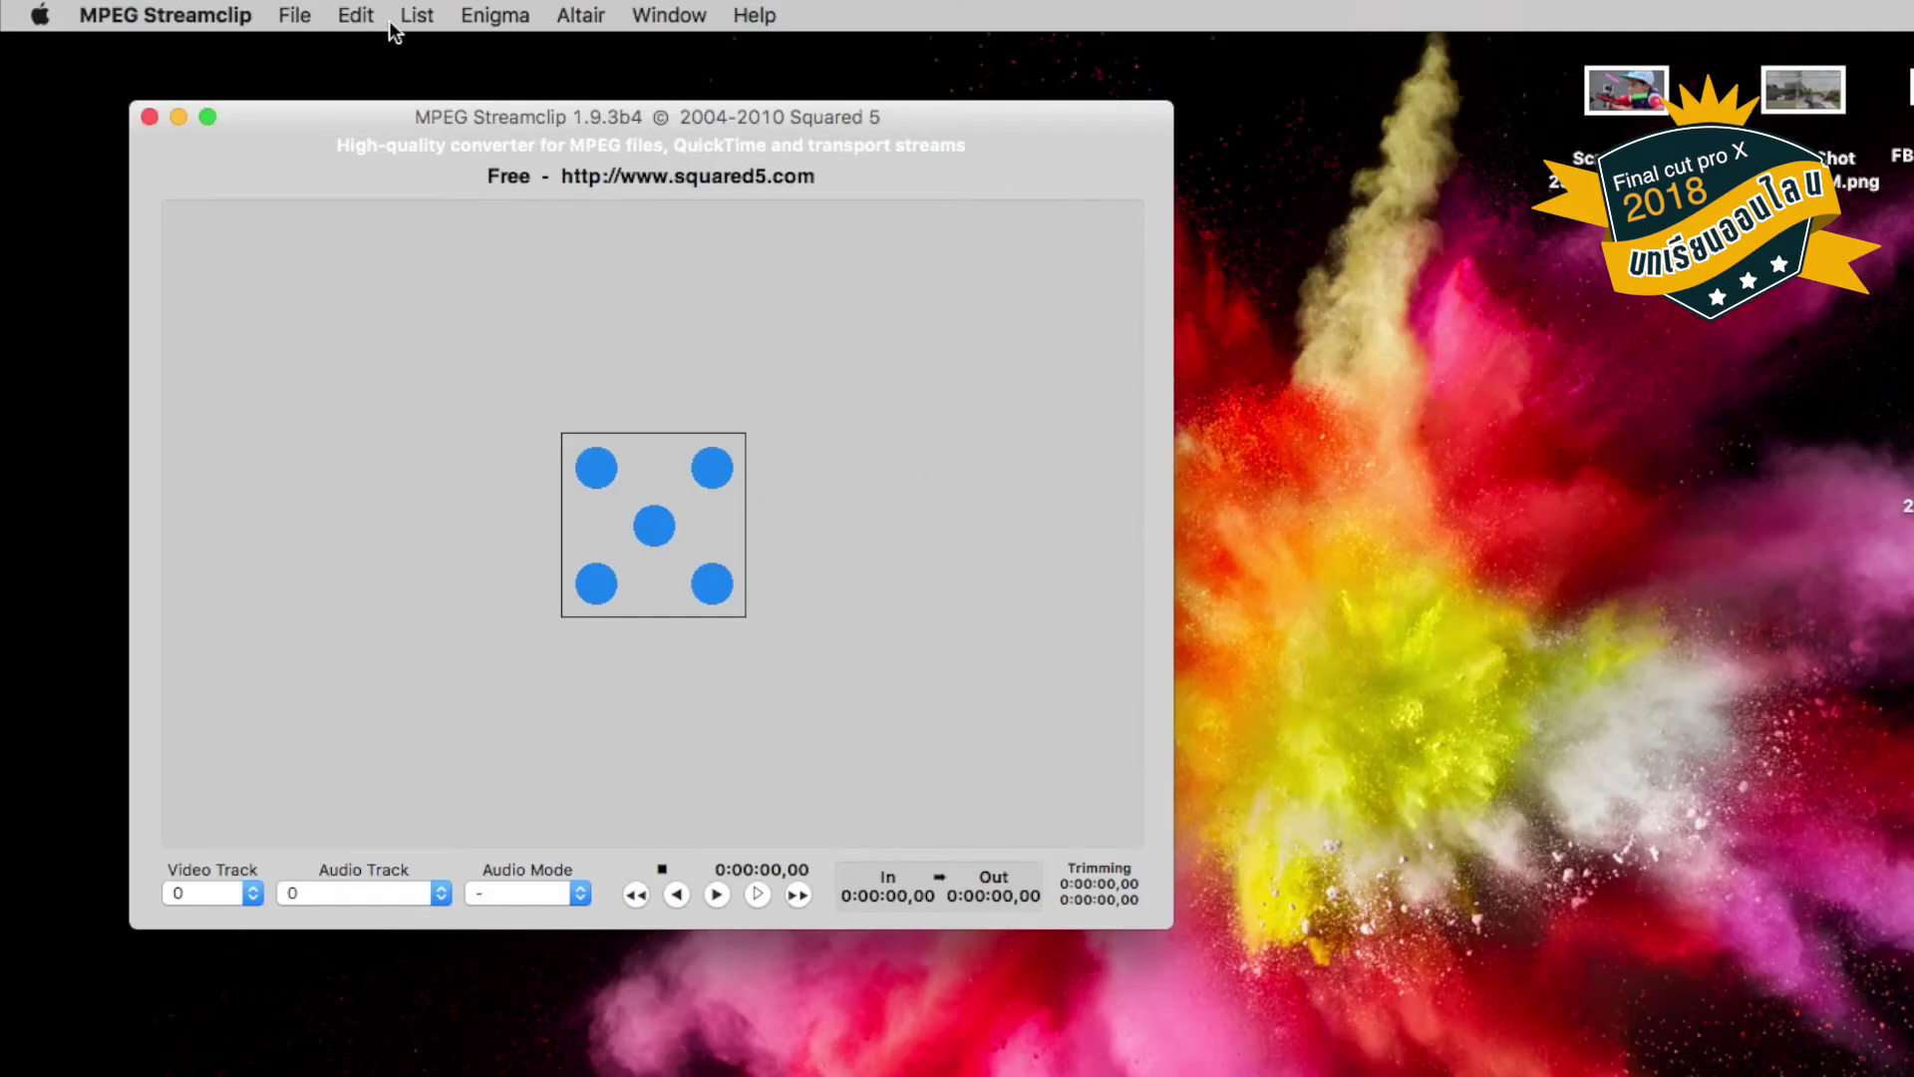
Open the Batch List beside the desktop files and add xmas.m4v to it with the Export to QuickTime task.
click(426, 17)
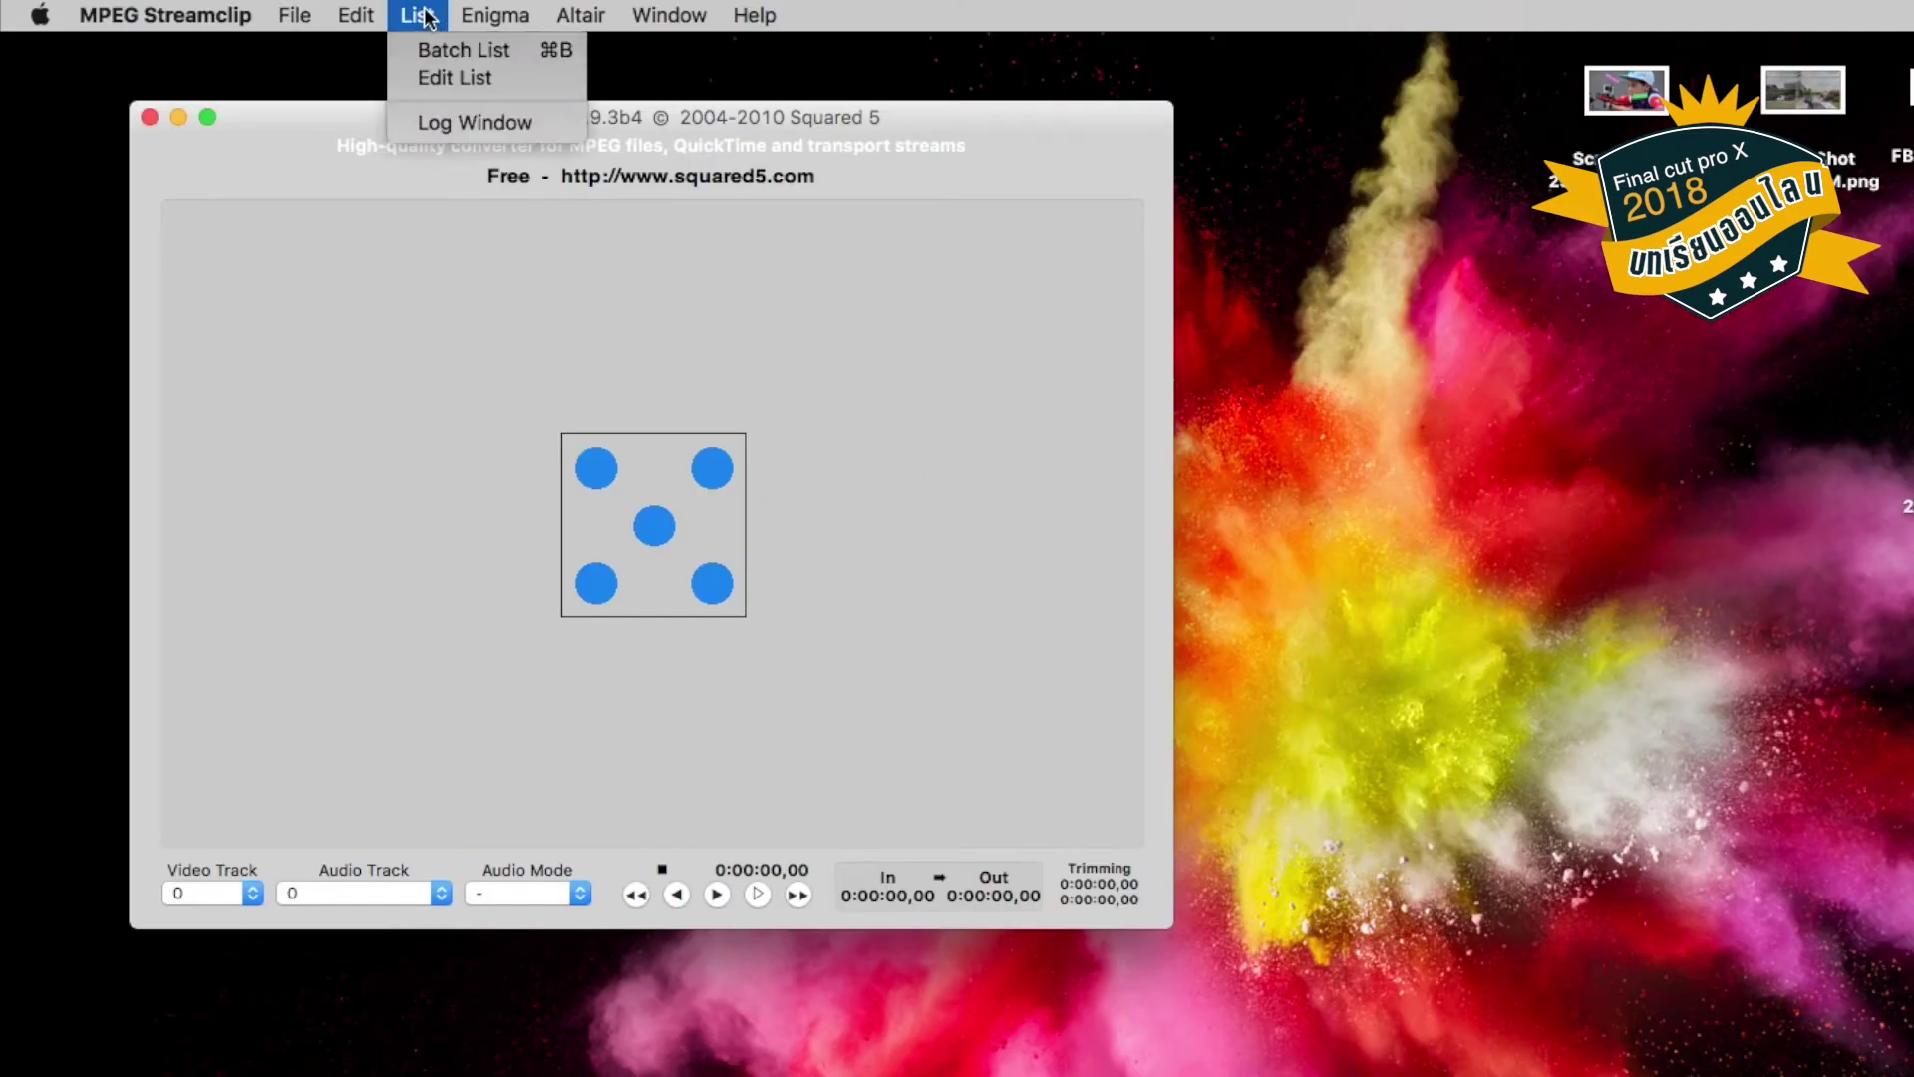
click(469, 54)
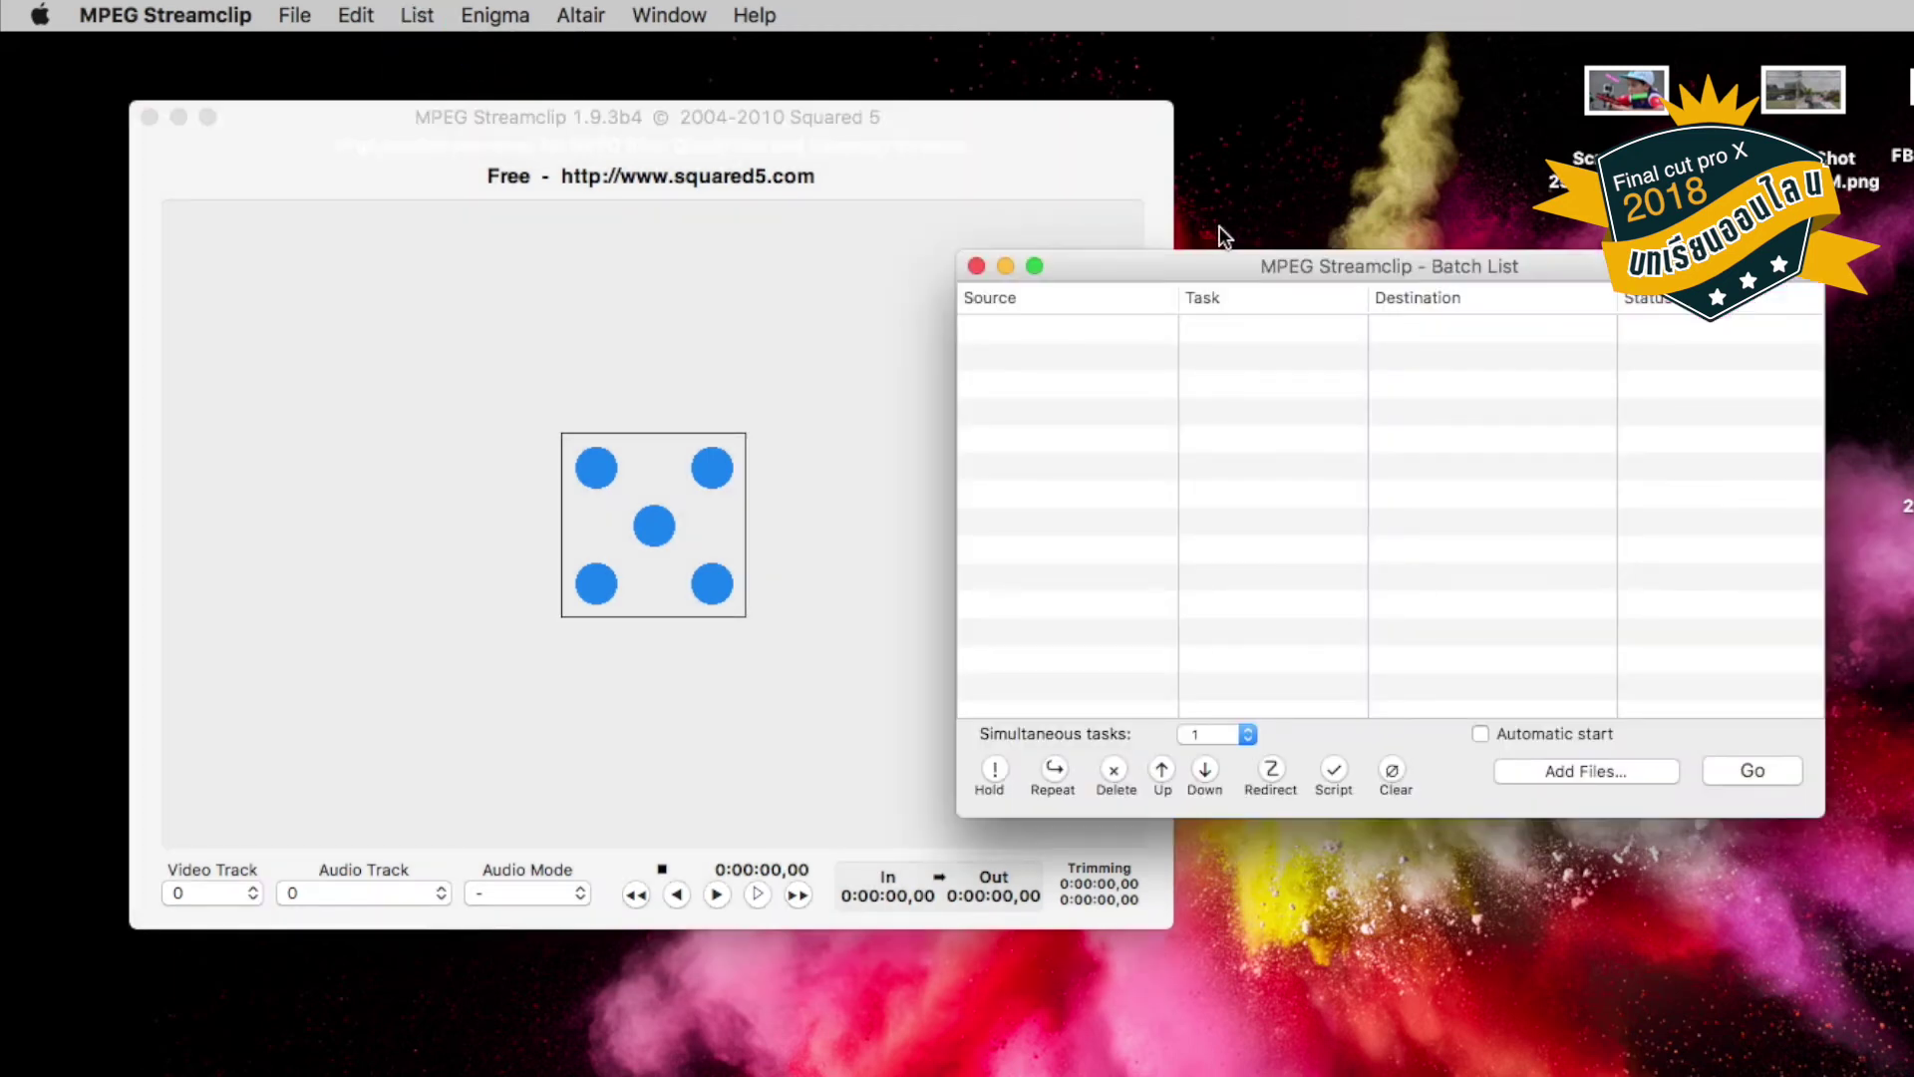
drag(1209, 277, 827, 335)
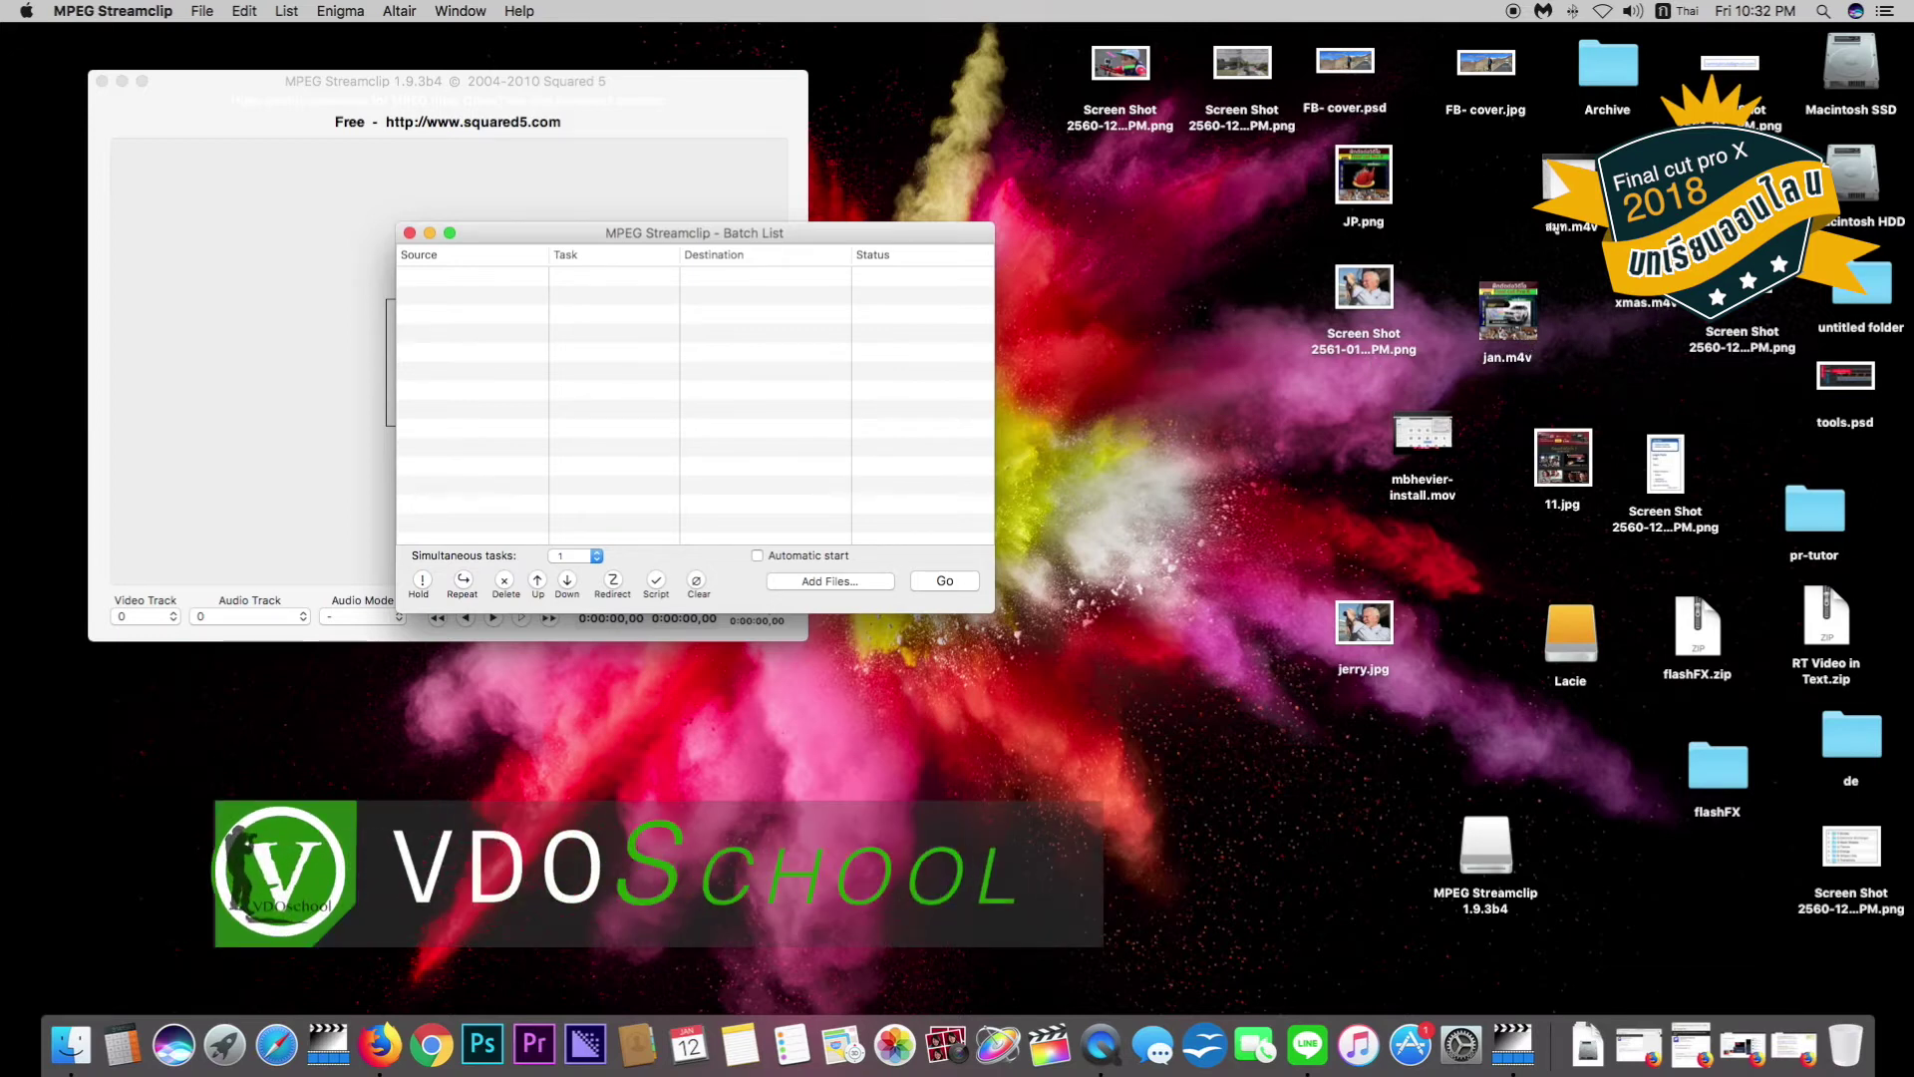
drag(1640, 280, 619, 308)
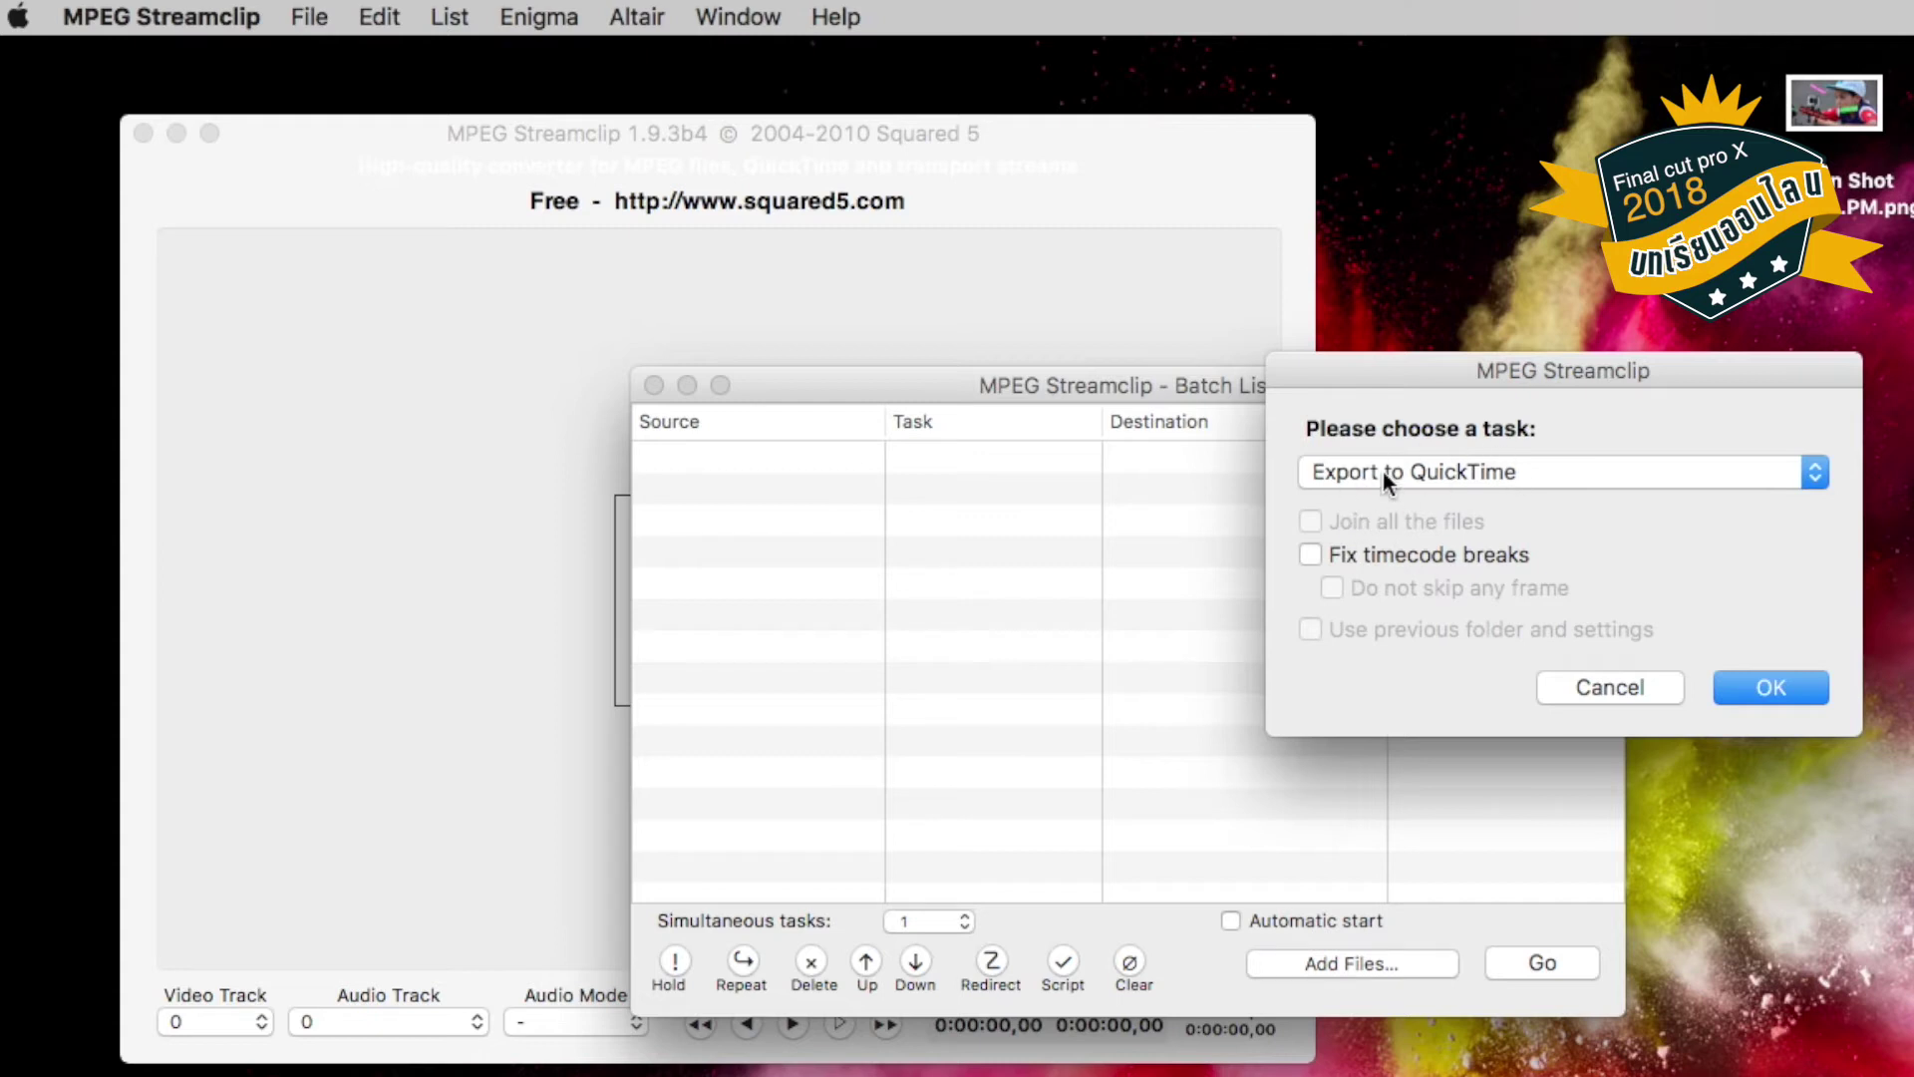
click(1774, 685)
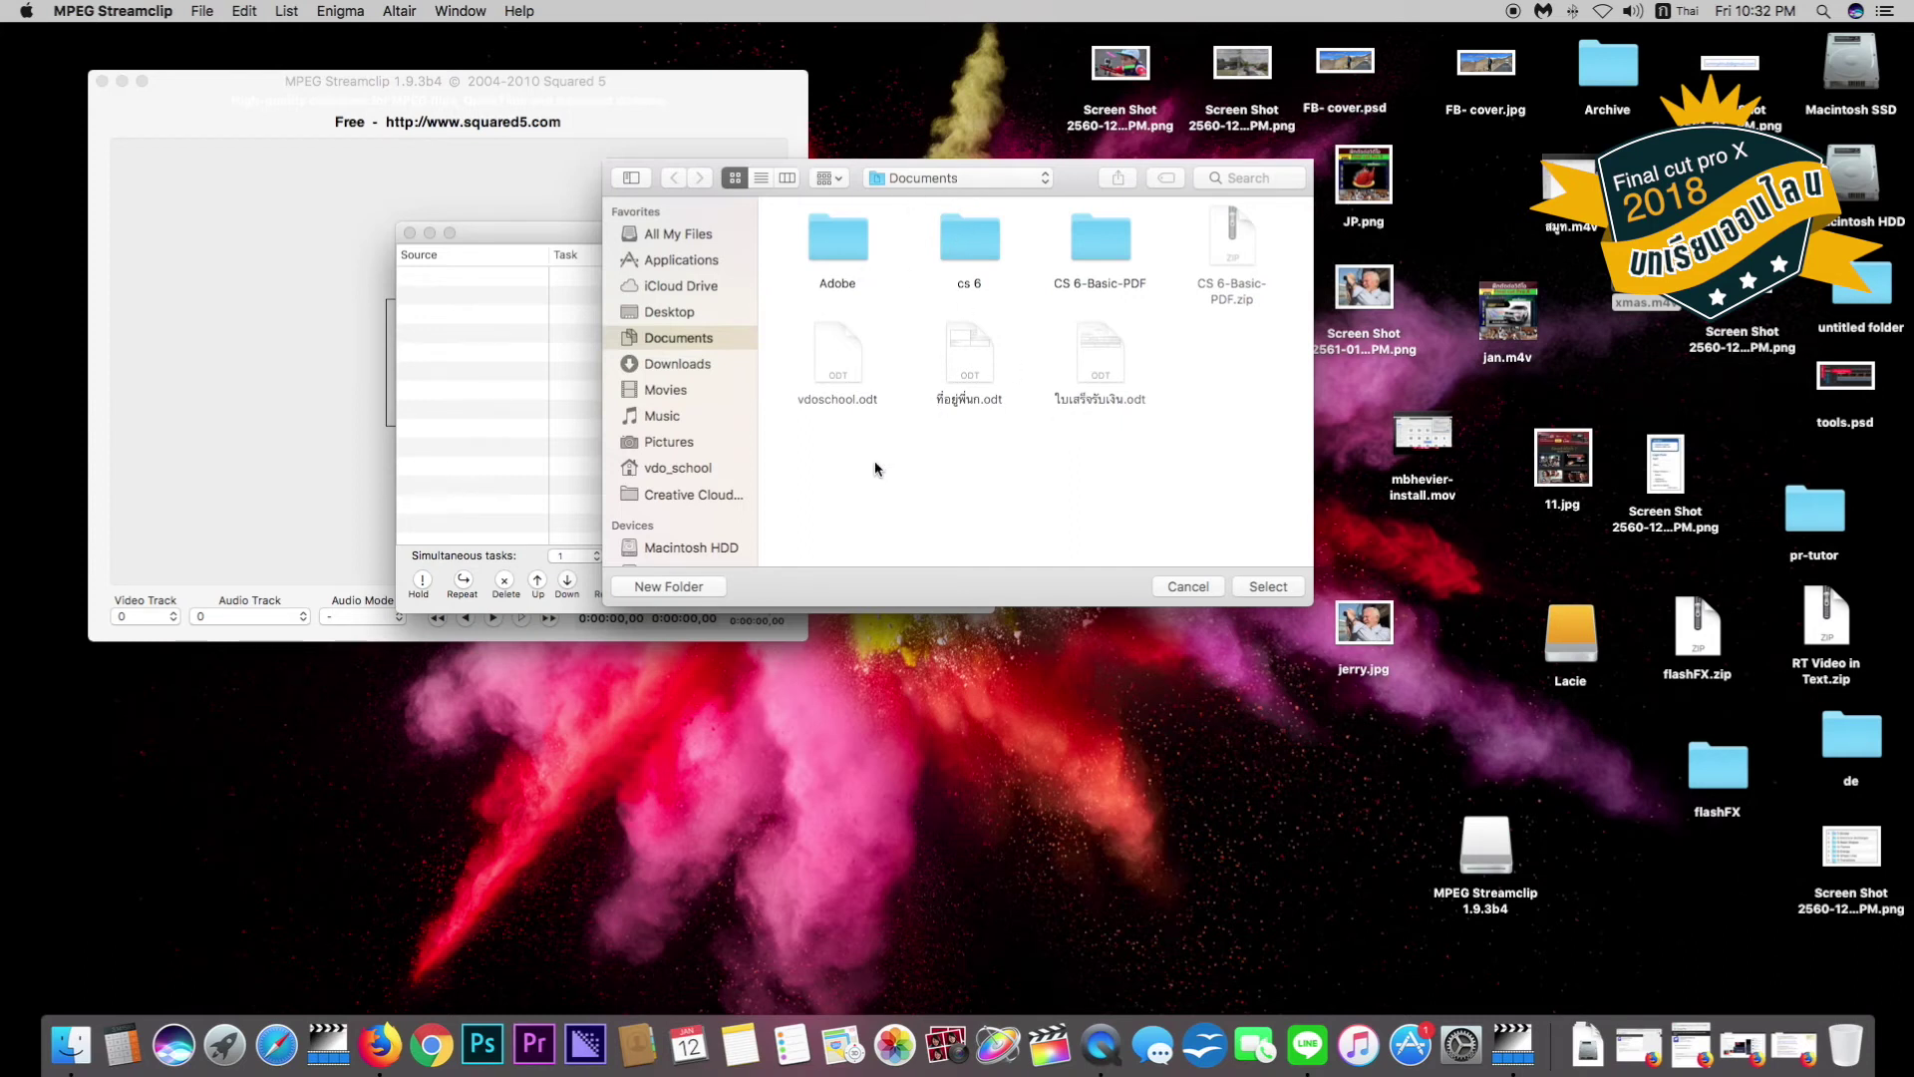
Create a folder named แปลงไฟล์ on the Desktop and select it as the export destination.
click(637, 315)
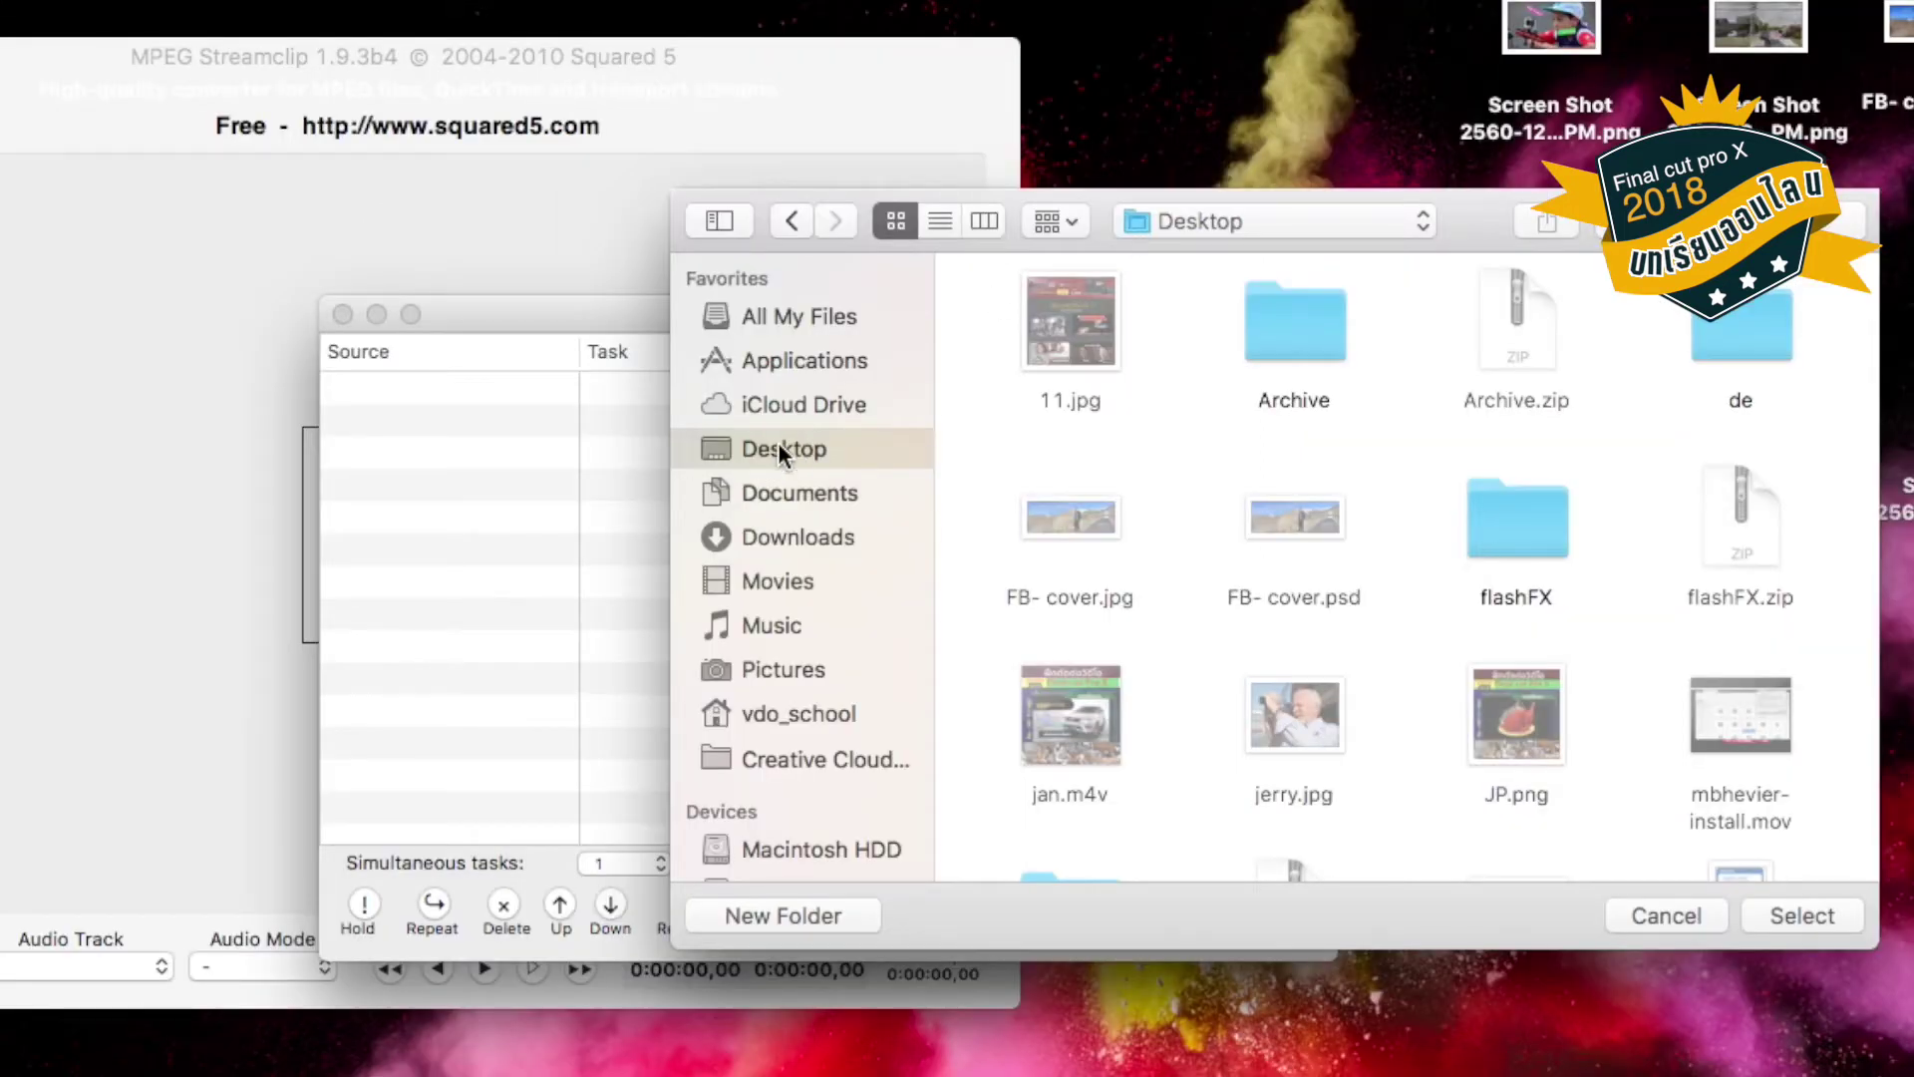
click(800, 915)
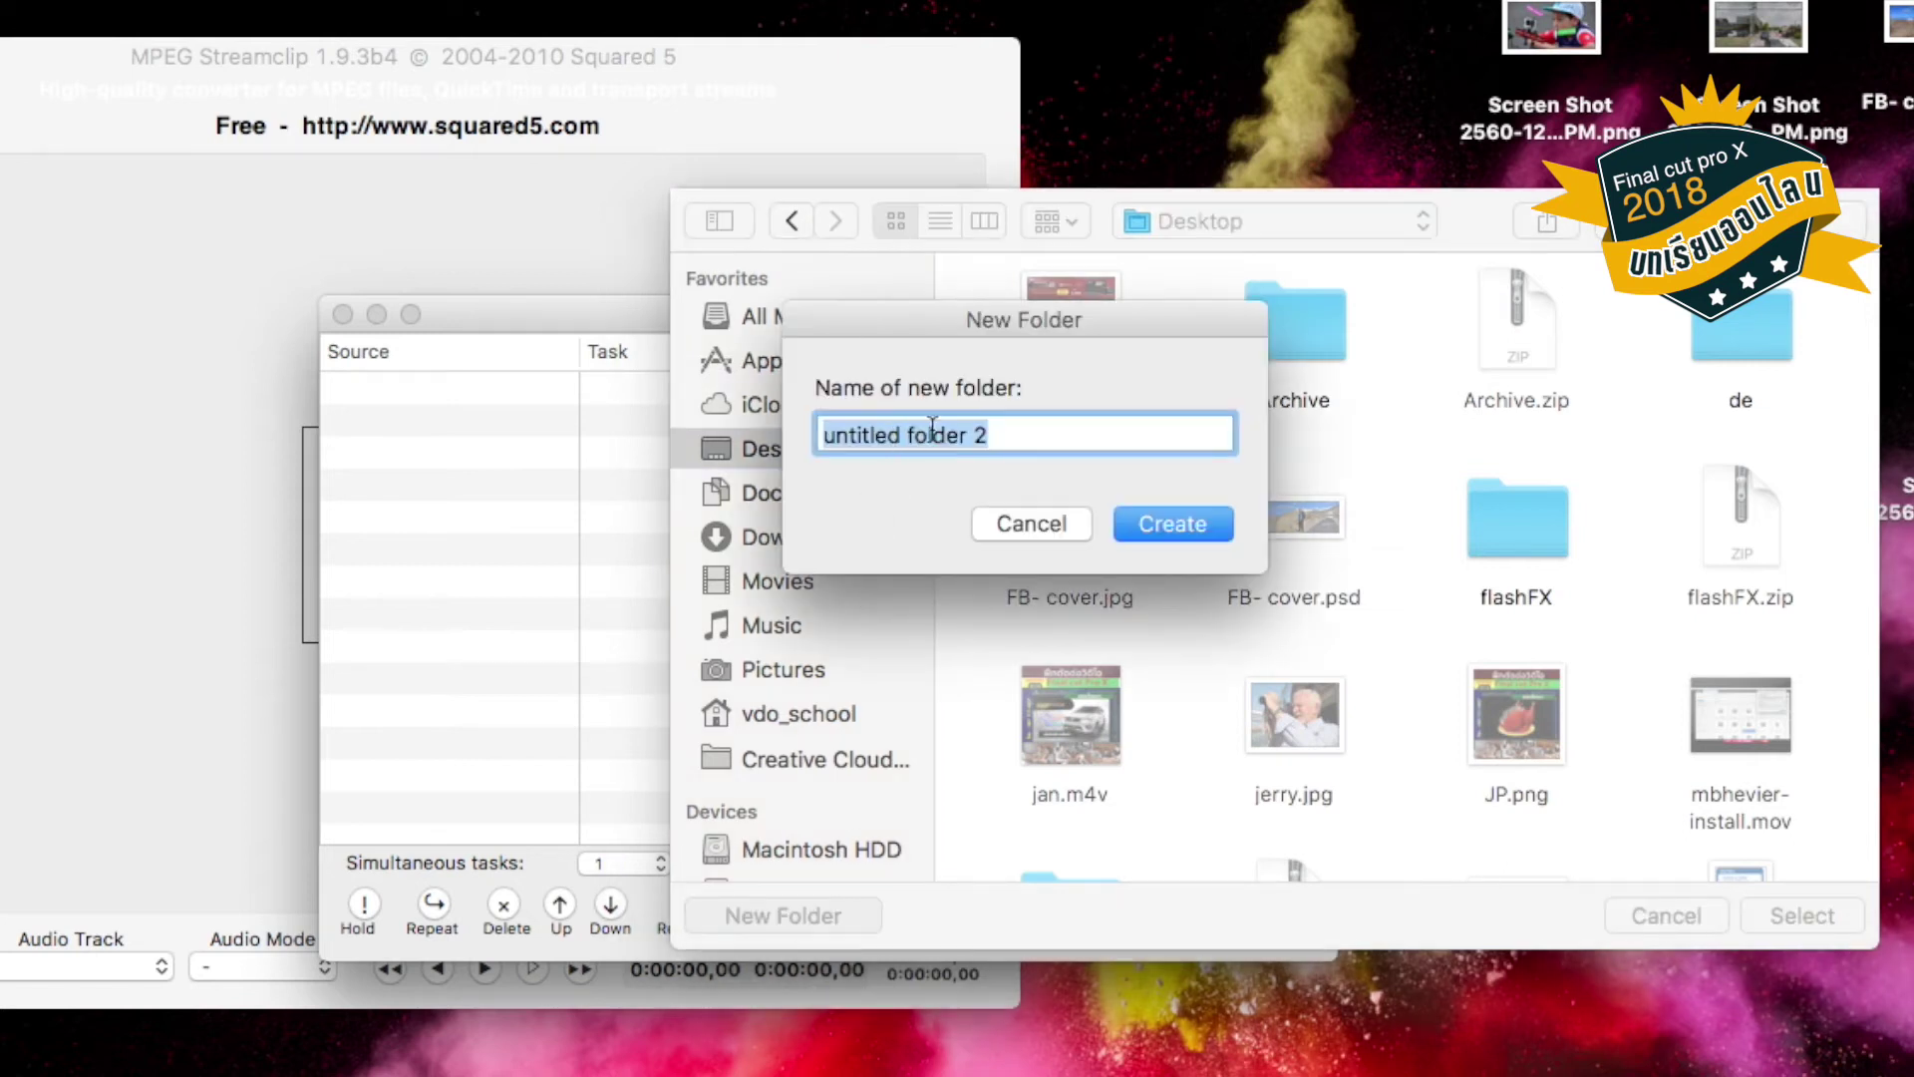
click(996, 434)
drag(996, 434, 688, 412)
text(แปลง)
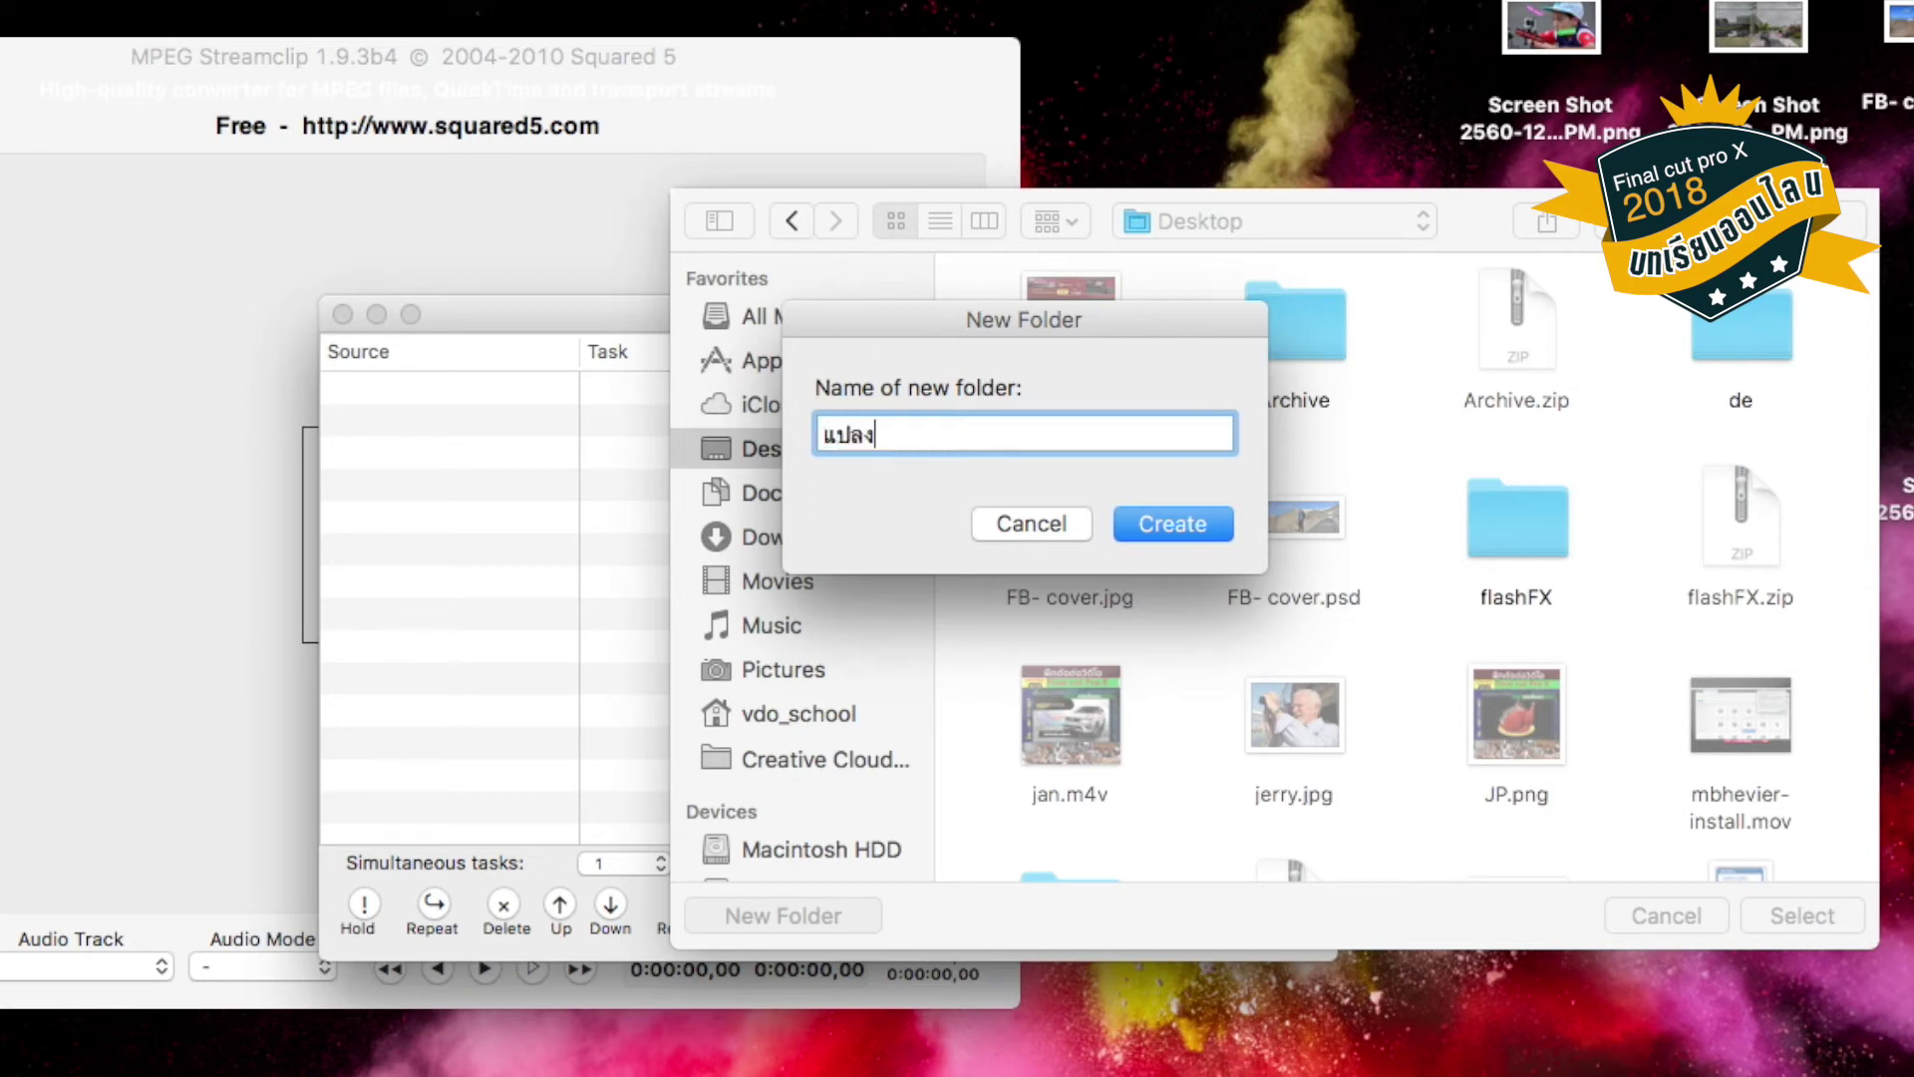
text(ไฟล์)
click(1181, 527)
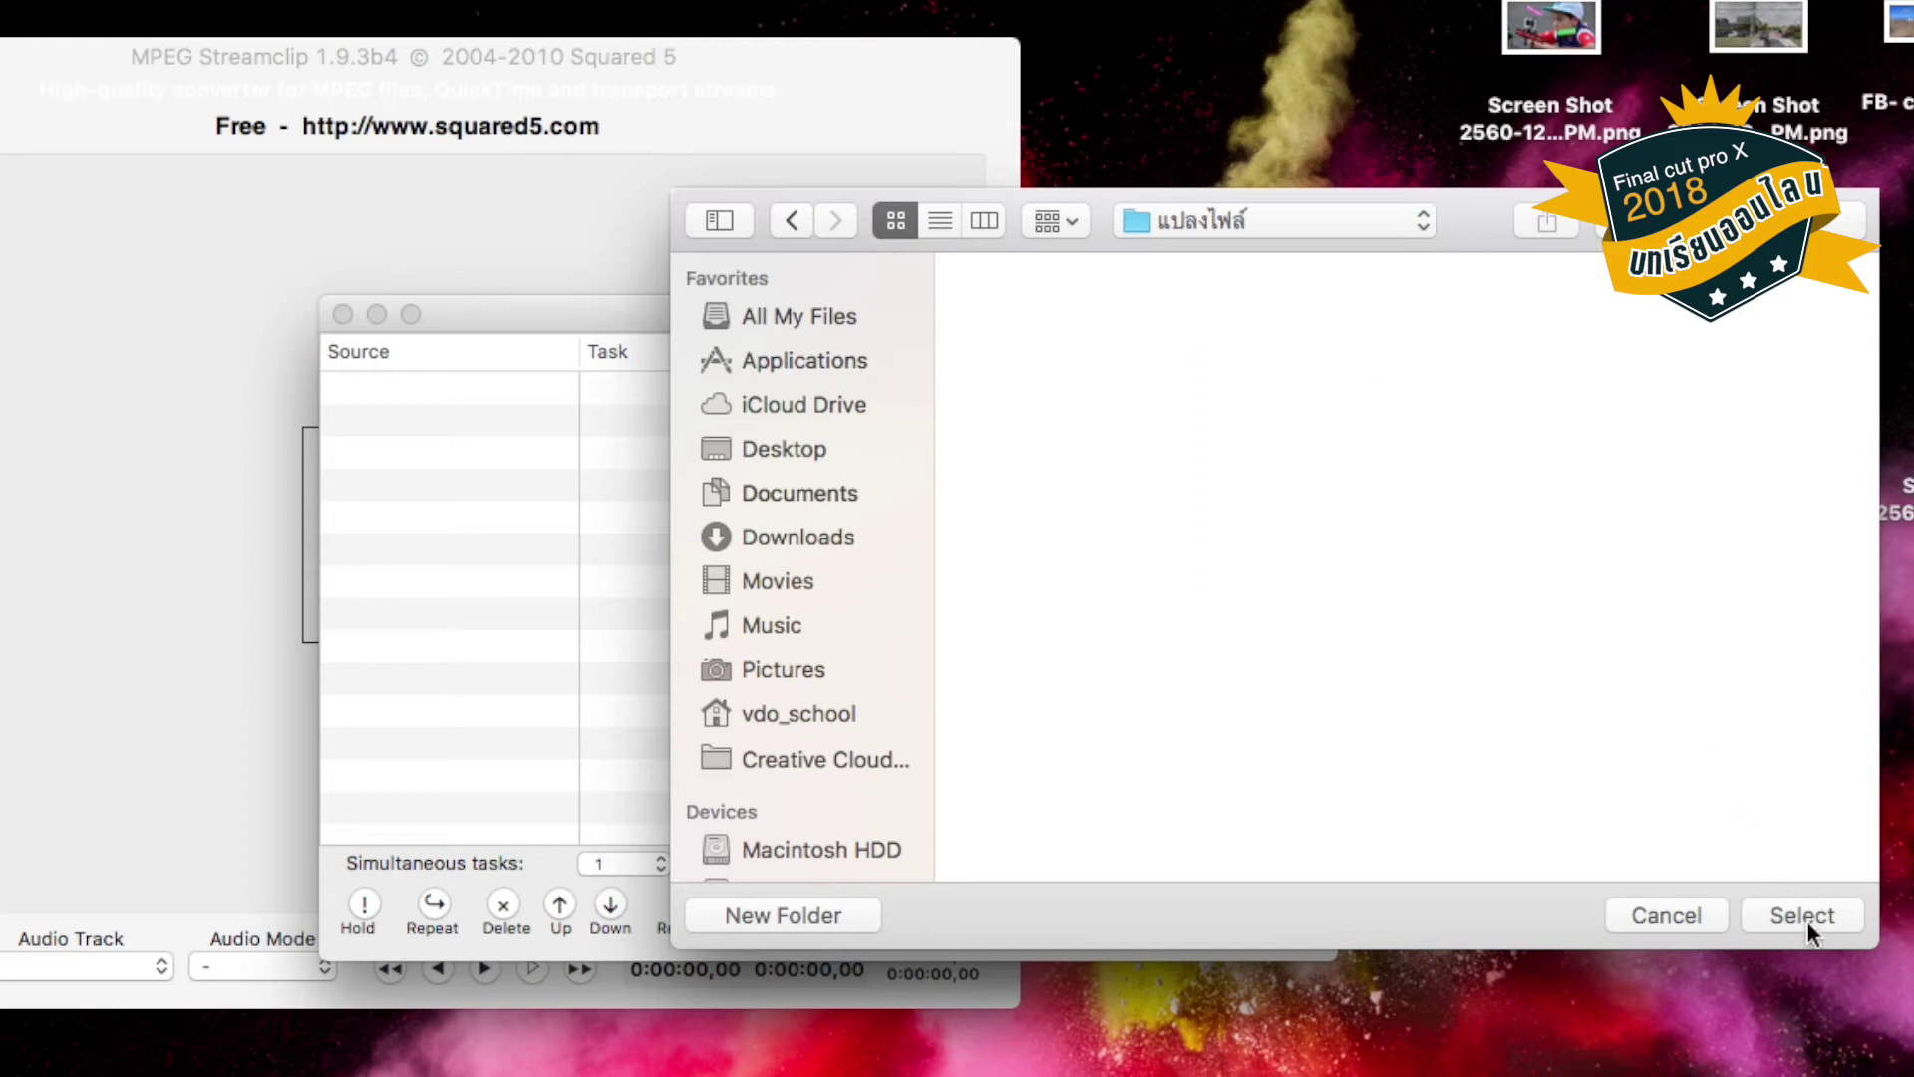
click(1807, 919)
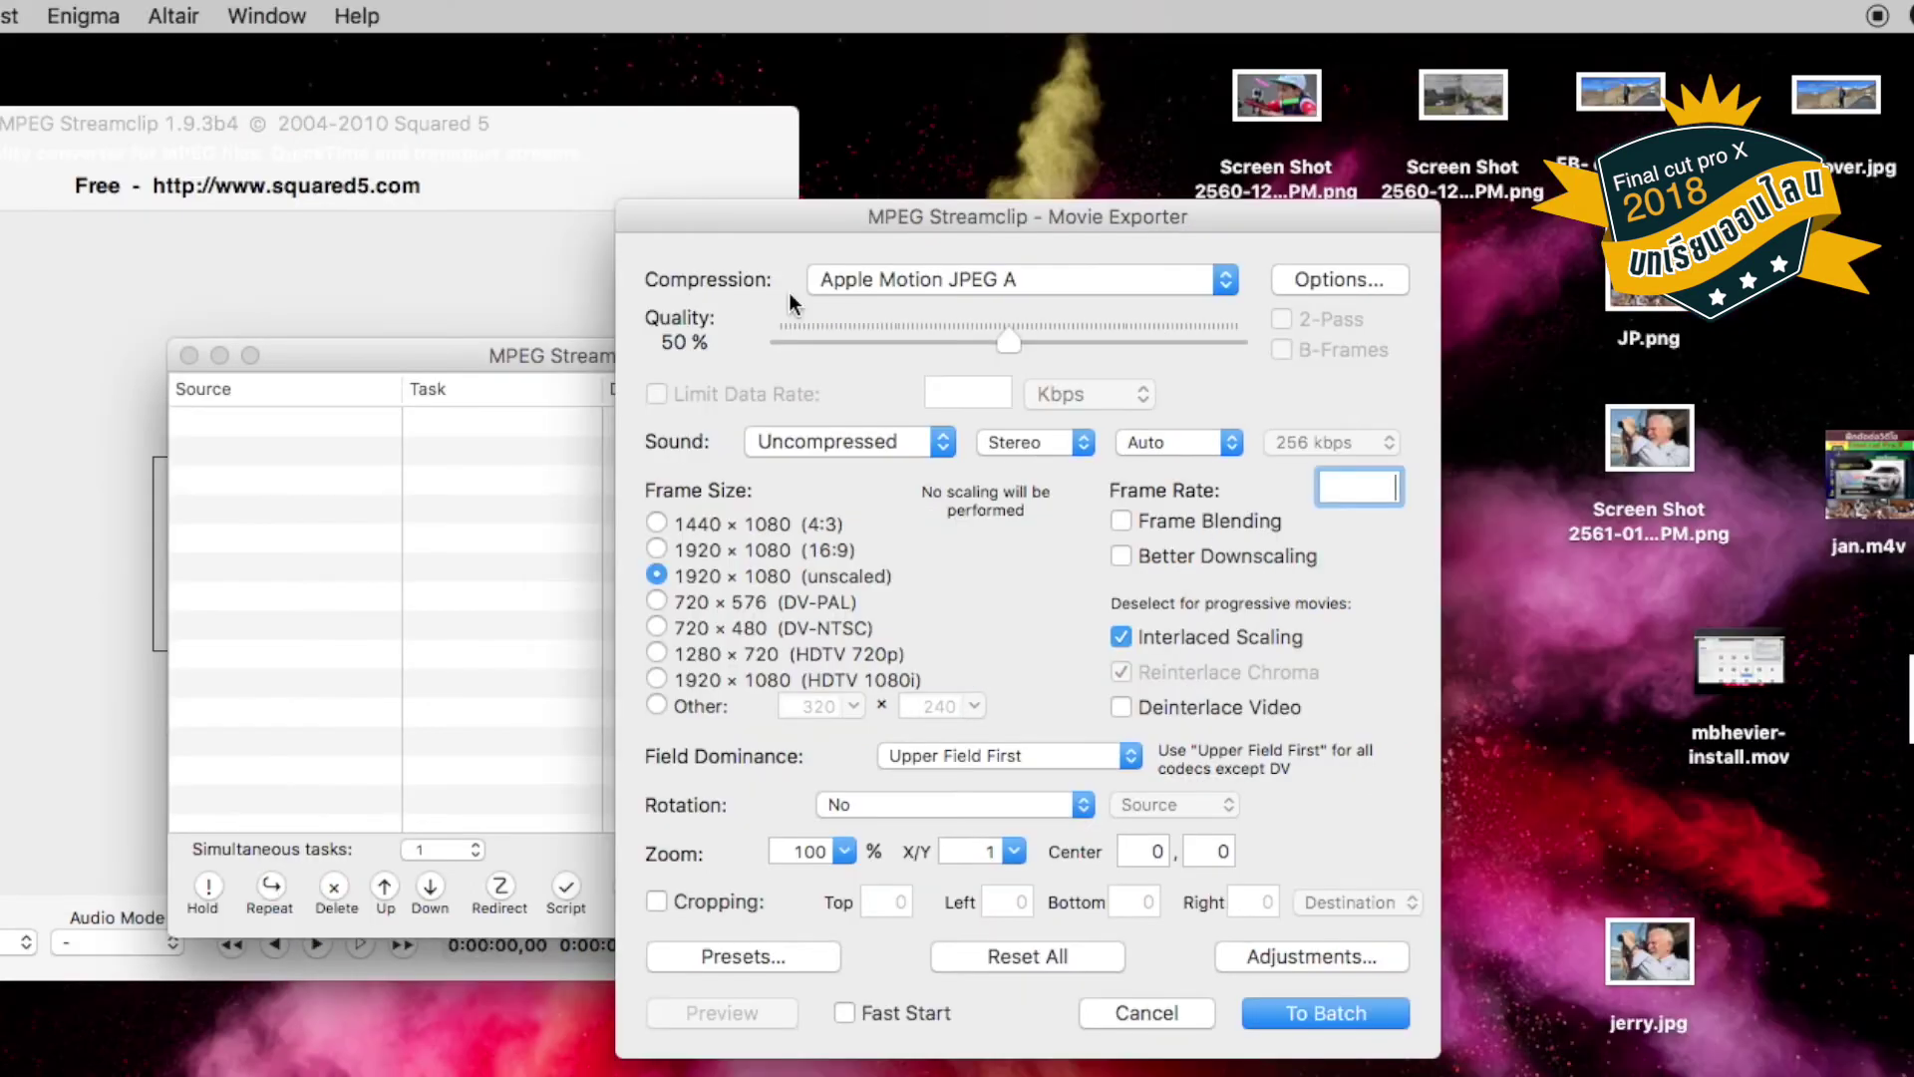
Set the export compression to Apple ProRes 422 at 100 % quality and send xmas.m4v to the batch.
click(1227, 286)
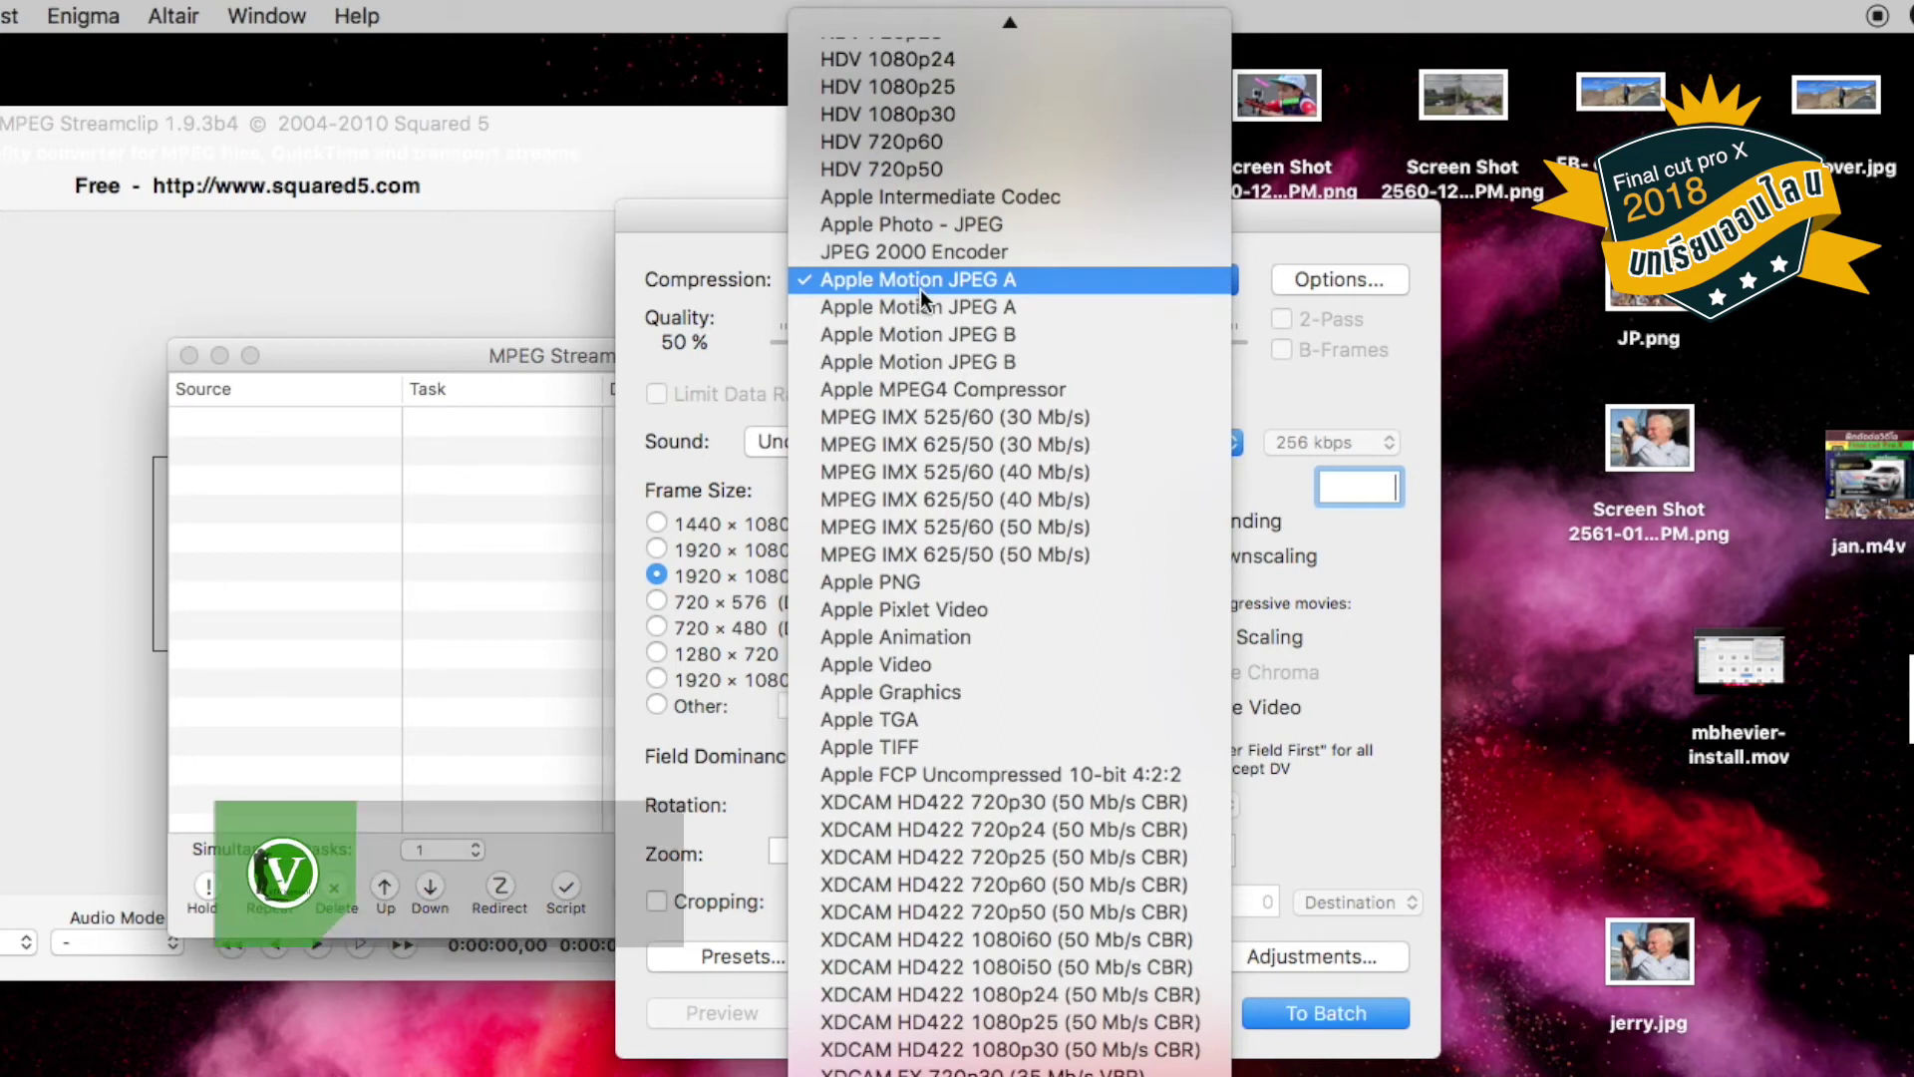
mouse_move(1085, 2)
scroll(1037, 172, up, 5)
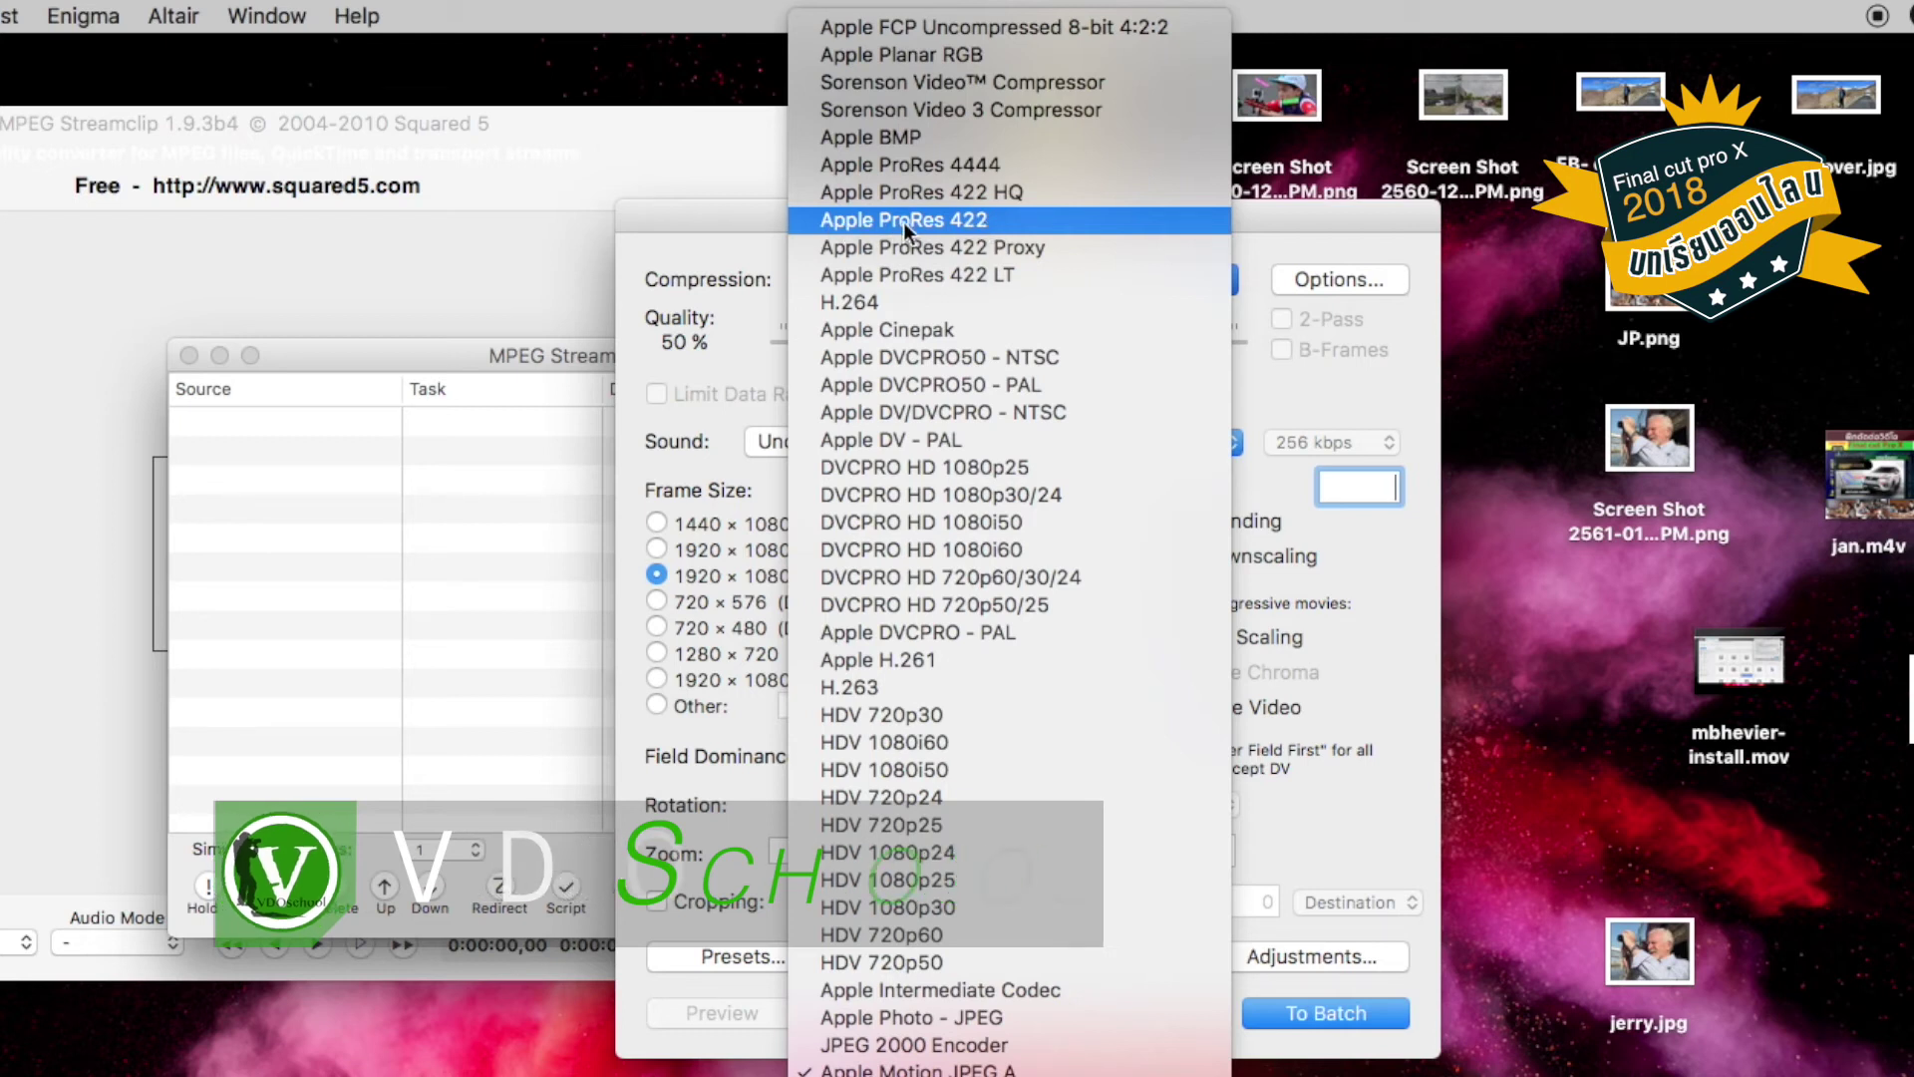
click(845, 224)
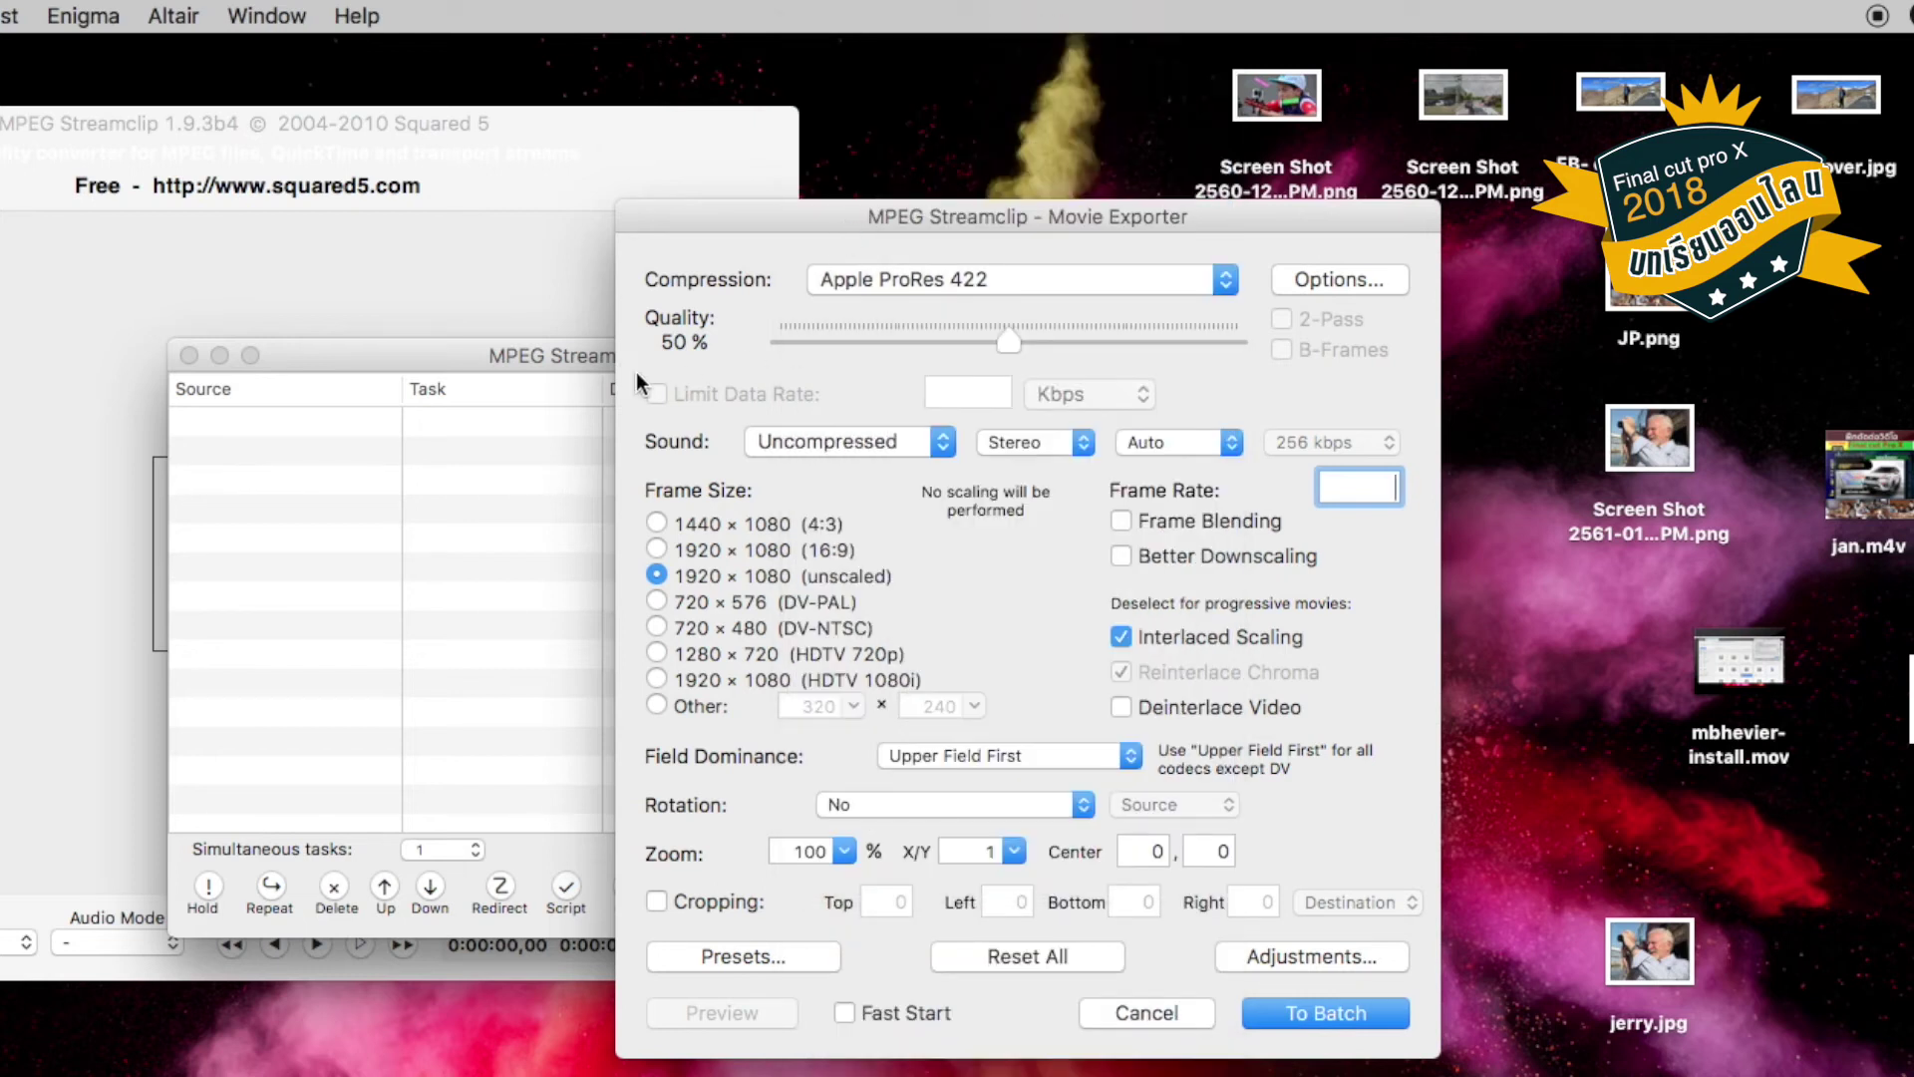
drag(1009, 339, 1240, 351)
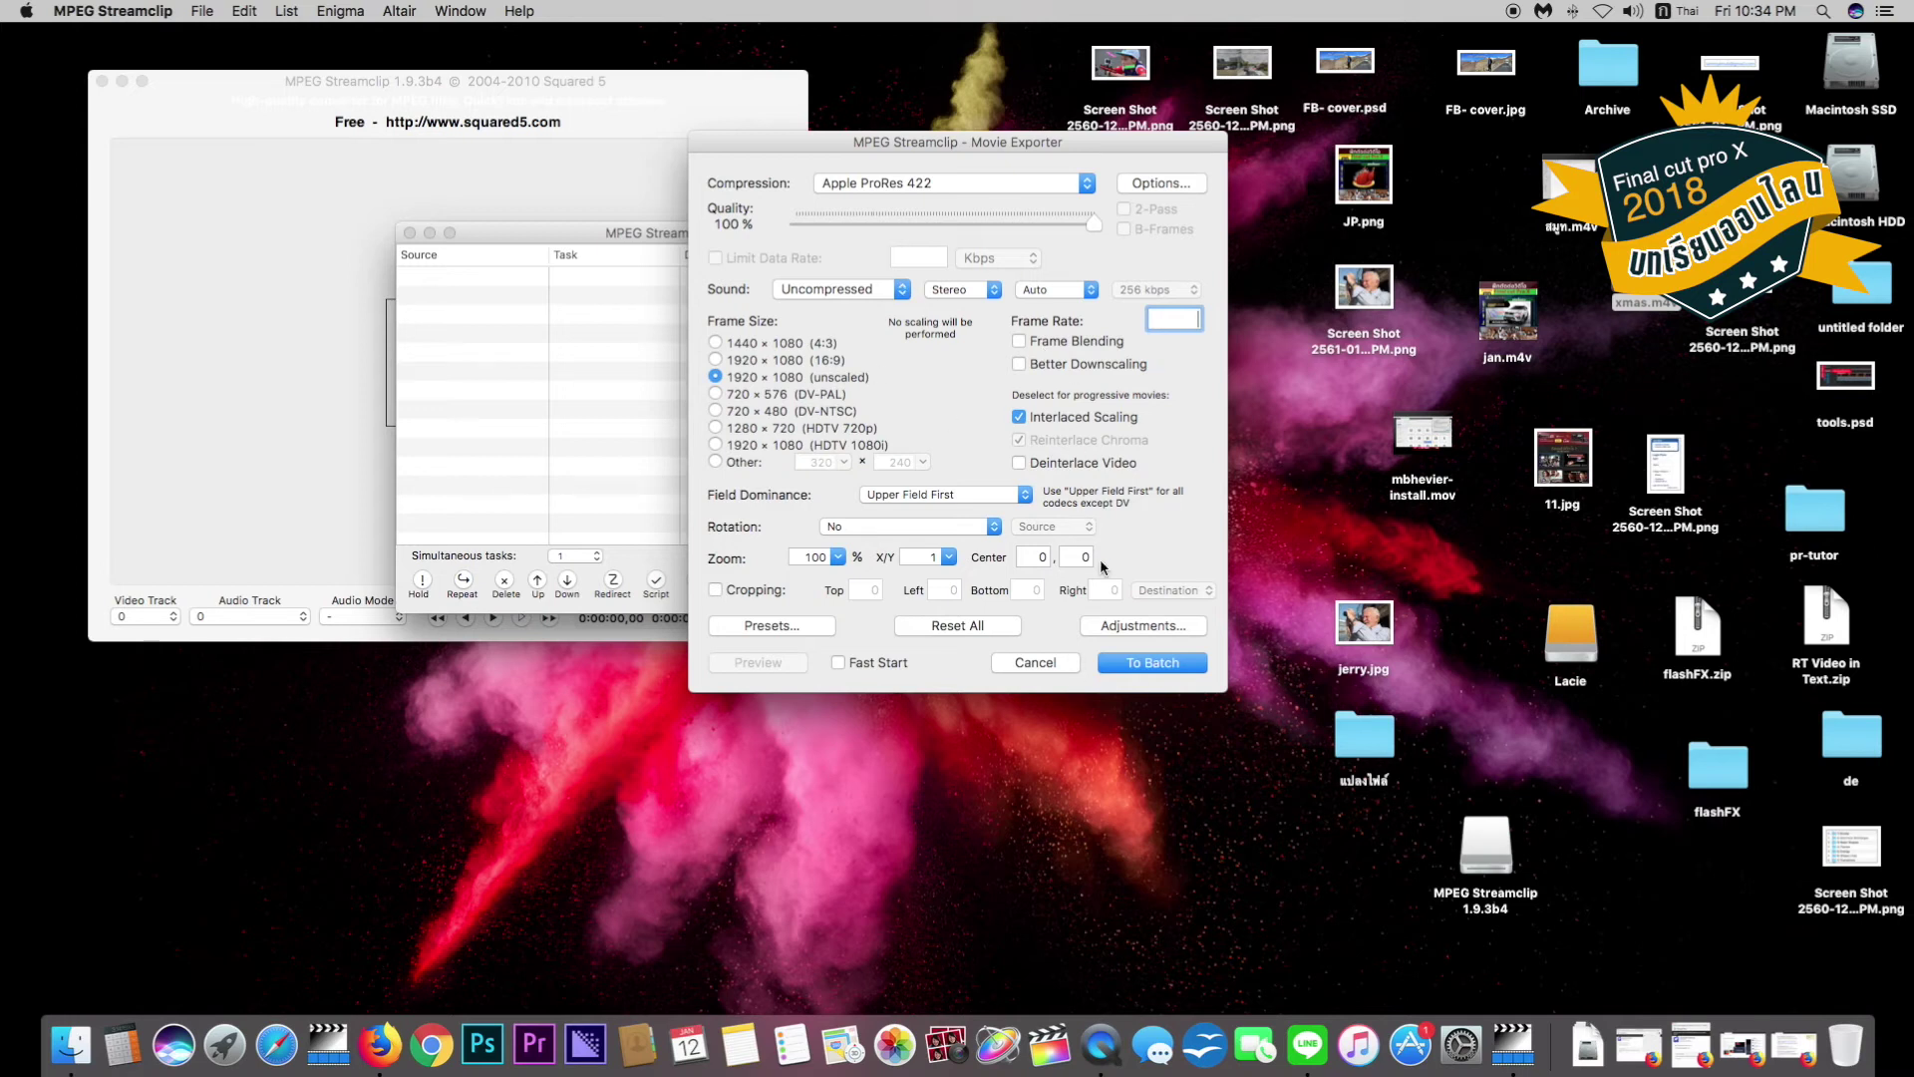
click(1153, 663)
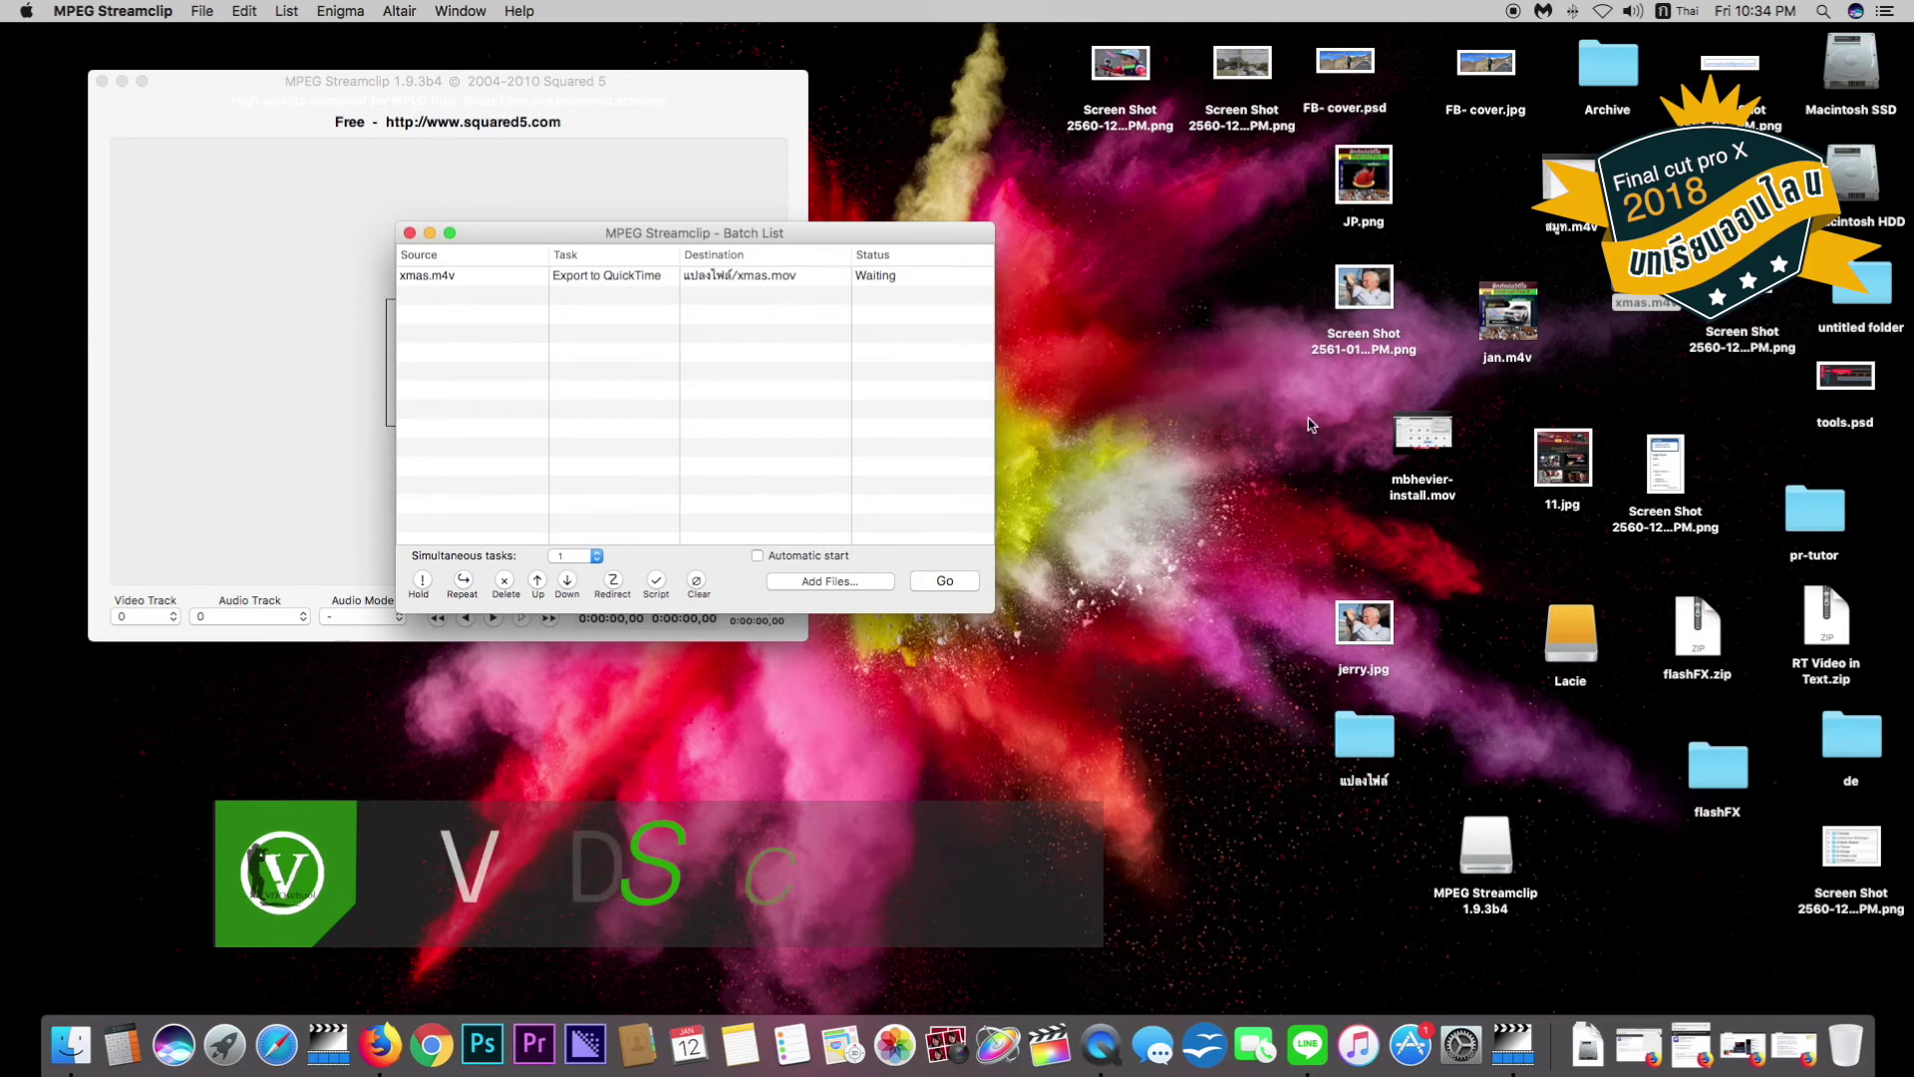
Add "How to Create Magnification Effect - Motion 5 Tutorials [720p].mp4" from the Download folder to the Batch List.
click(1368, 541)
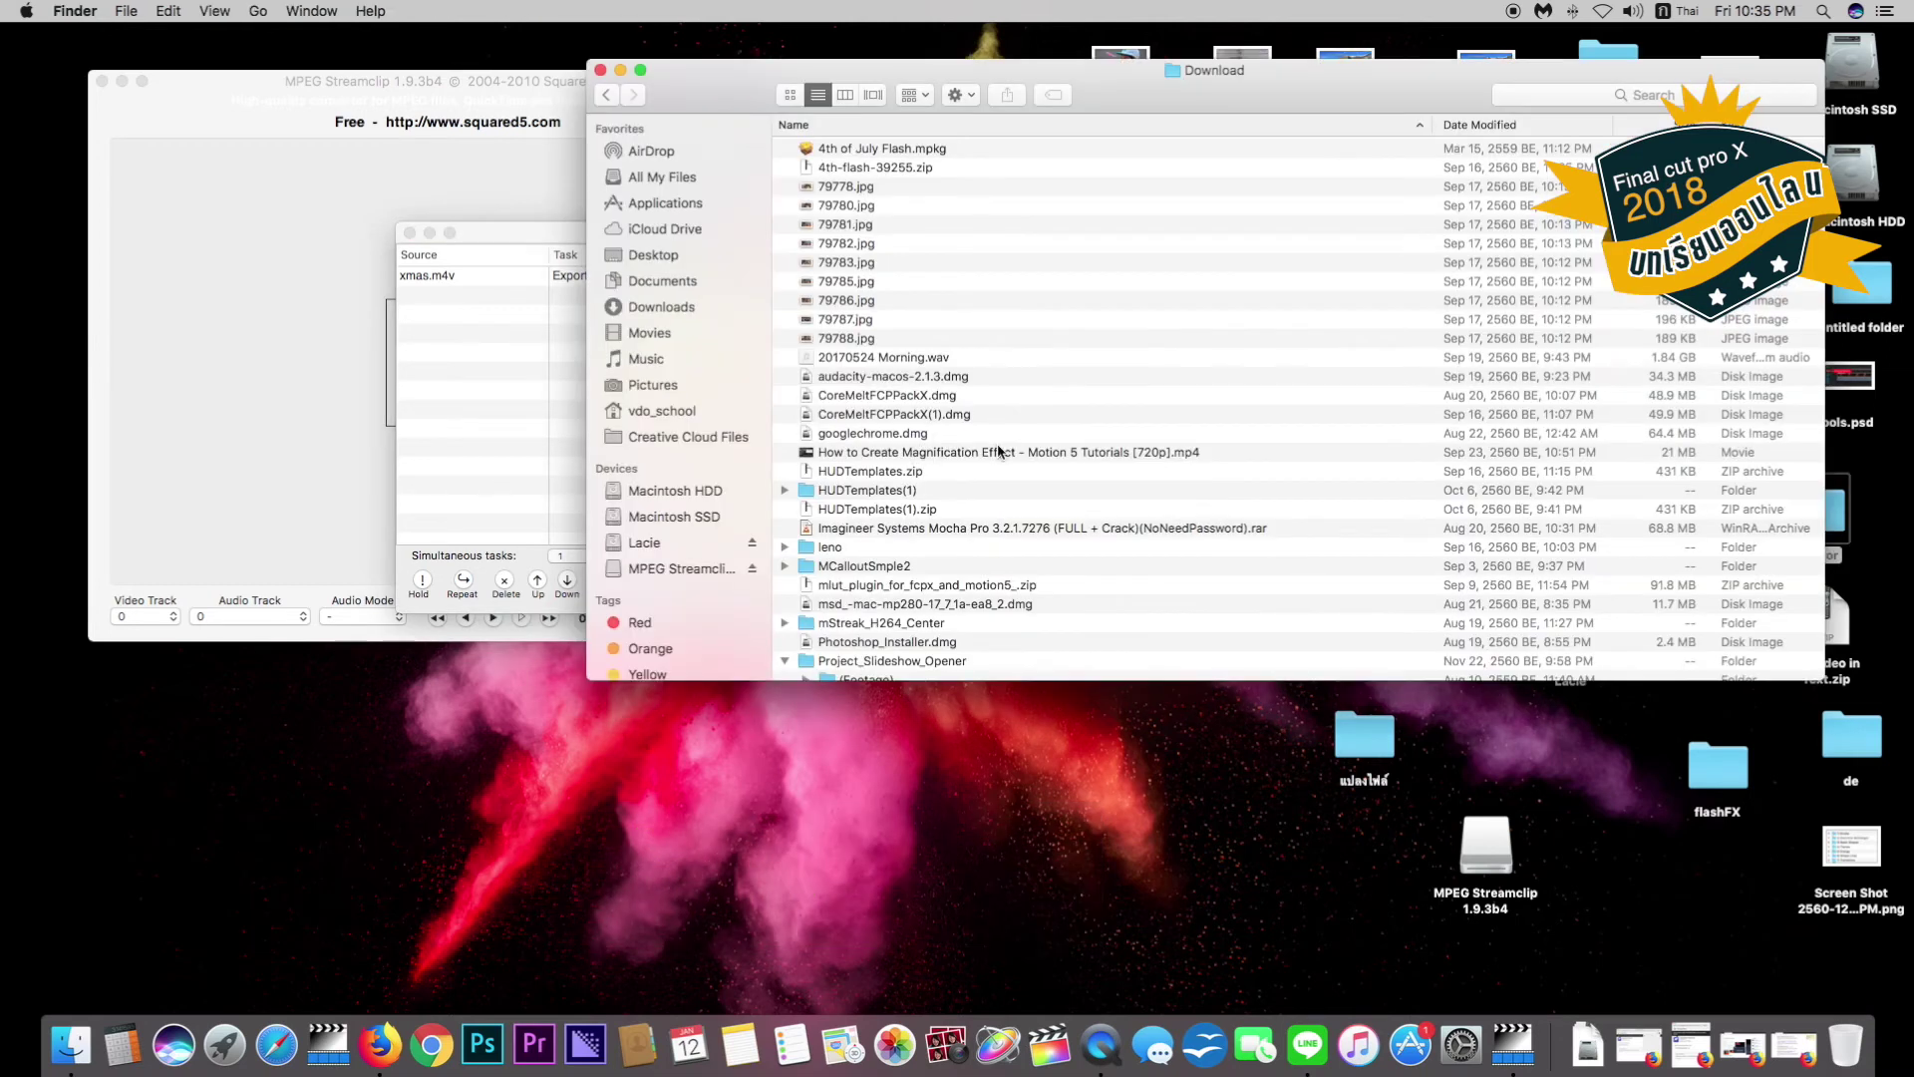
click(949, 453)
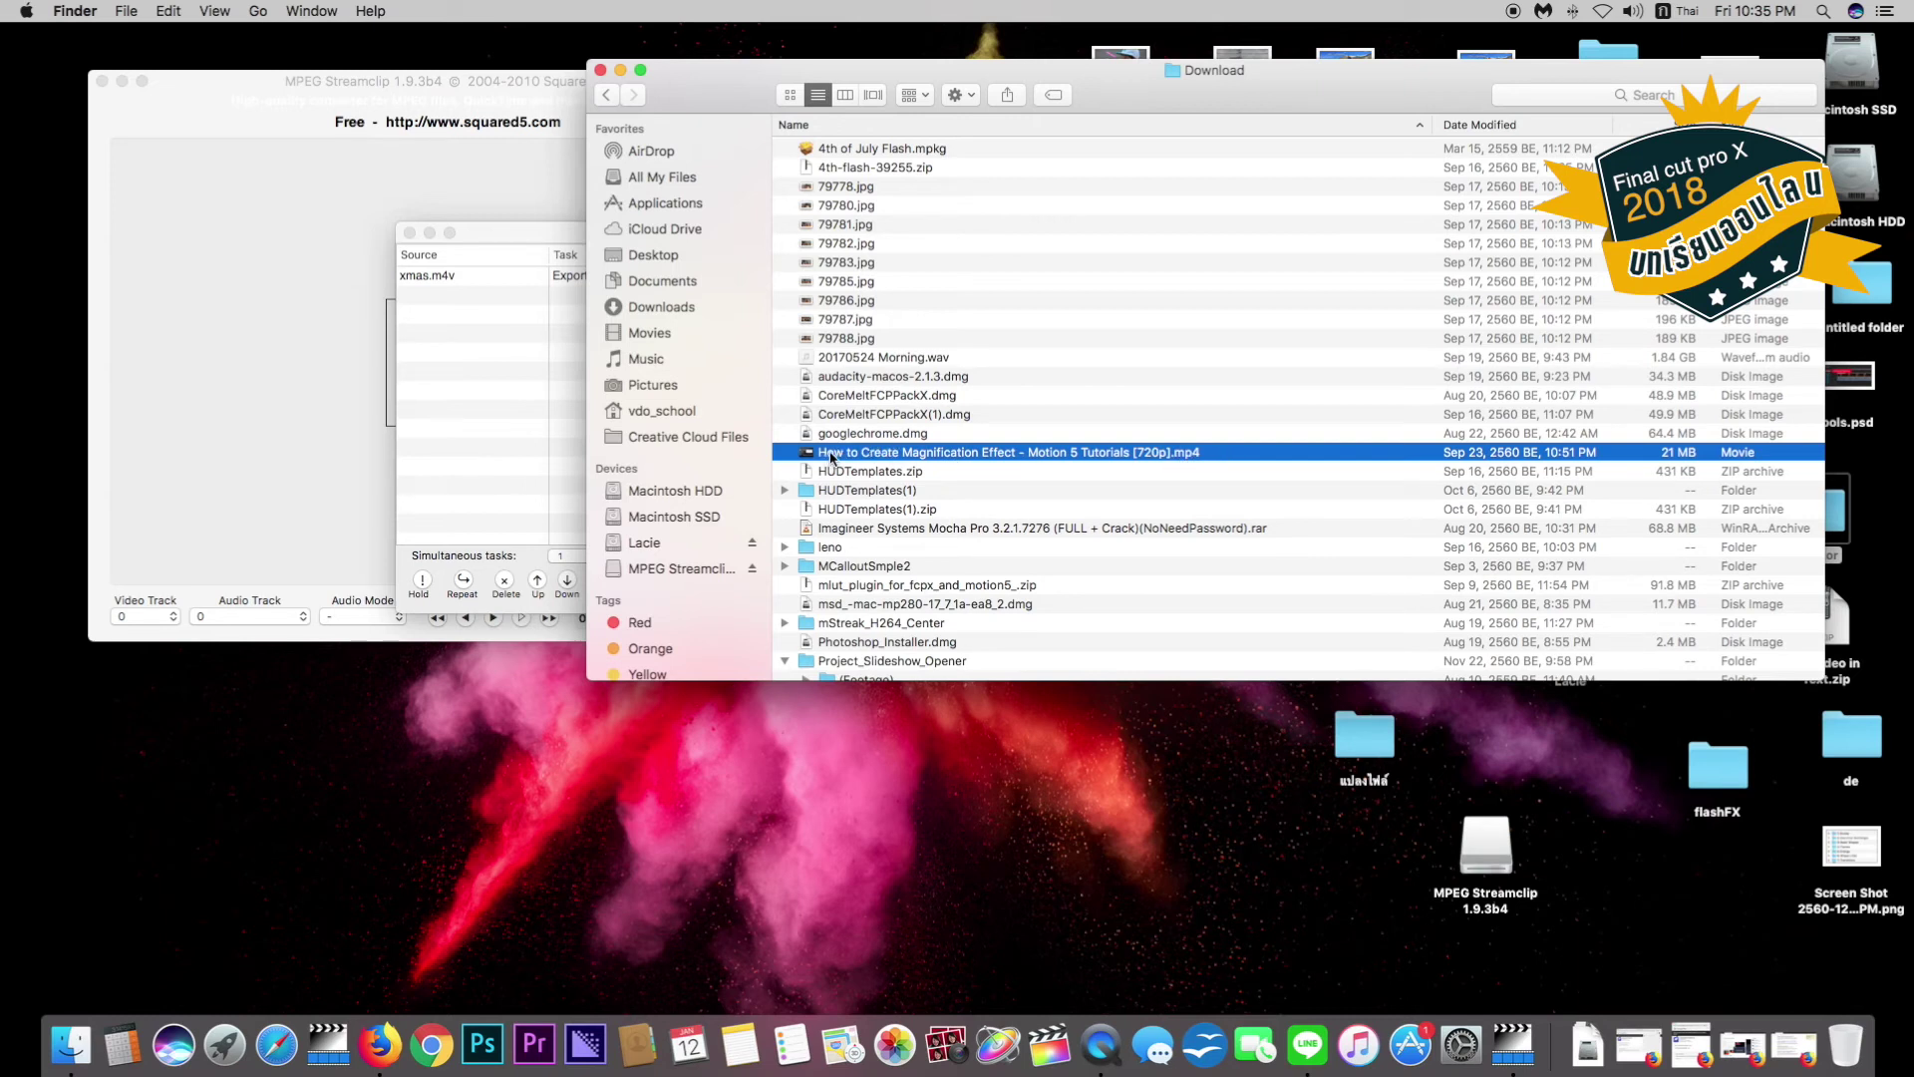
click(726, 86)
drag(726, 87, 1104, 83)
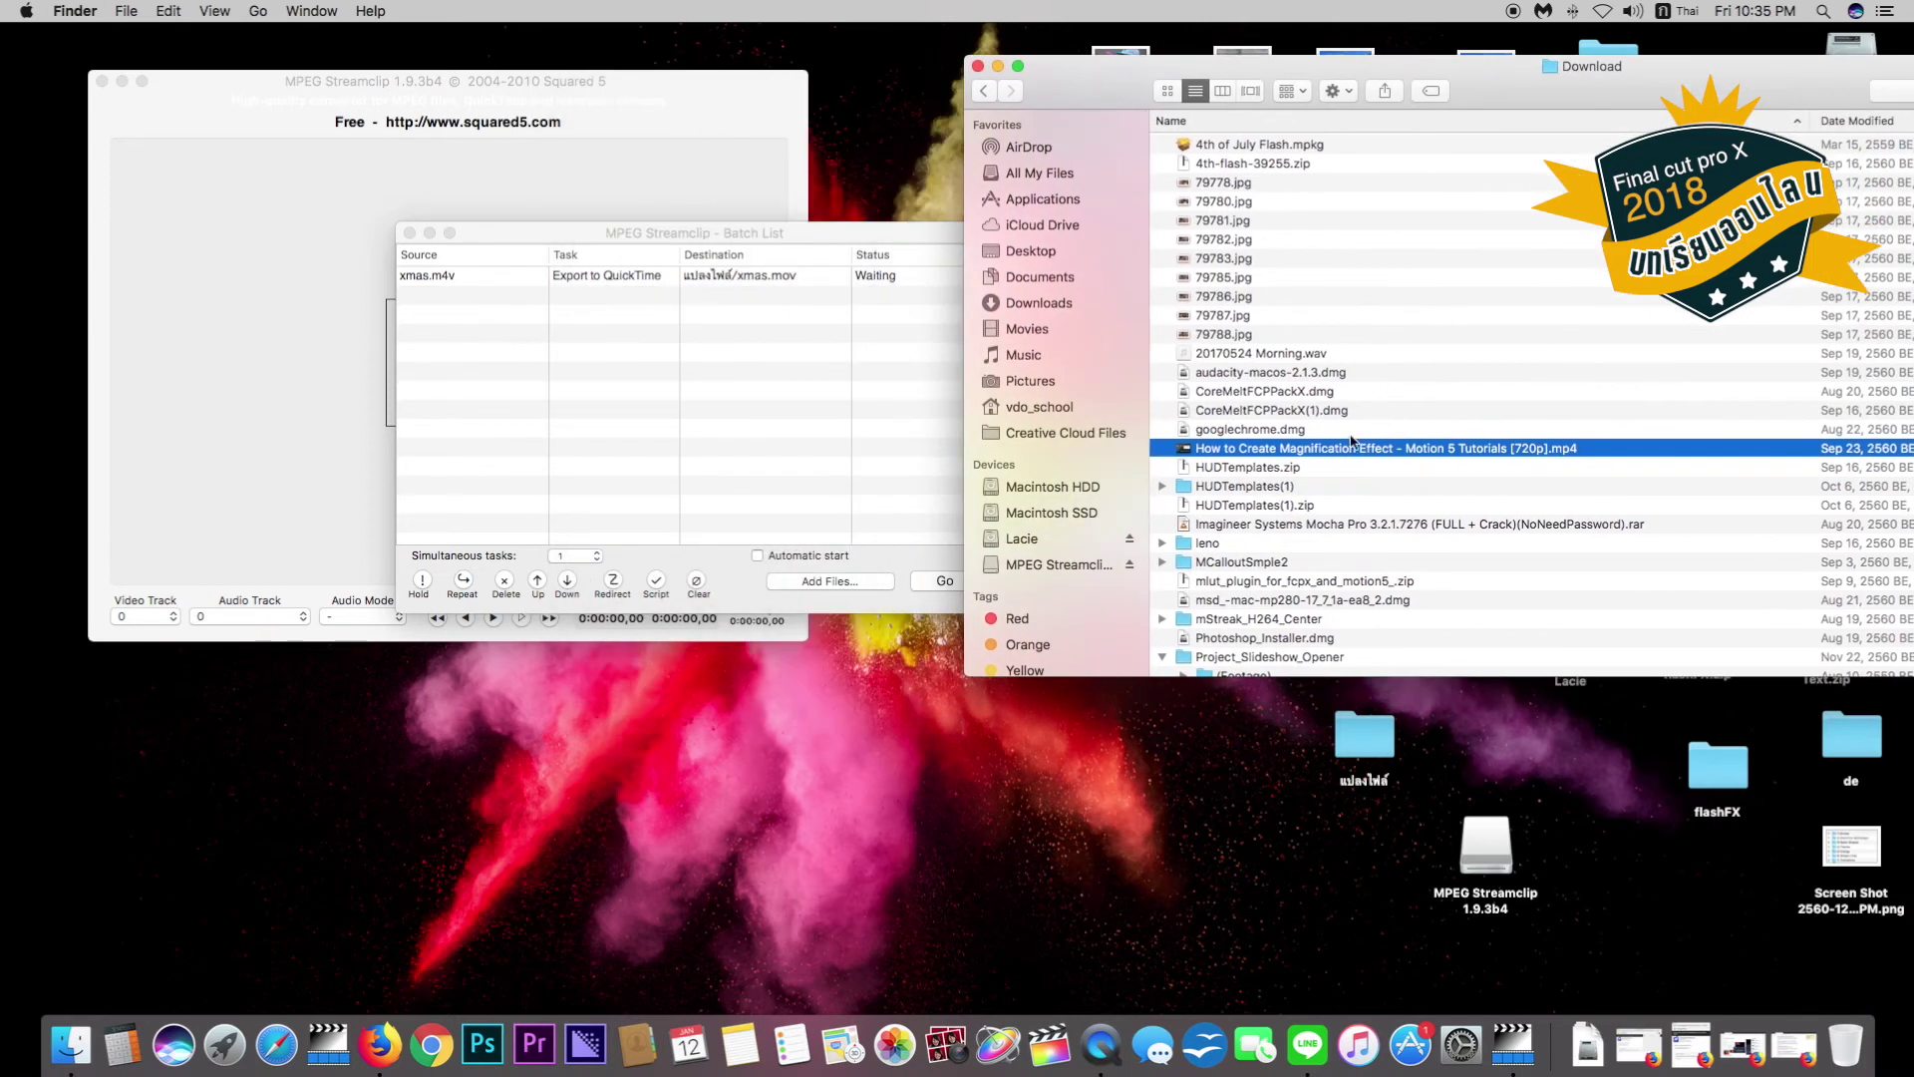
click(1190, 451)
drag(1189, 451, 439, 321)
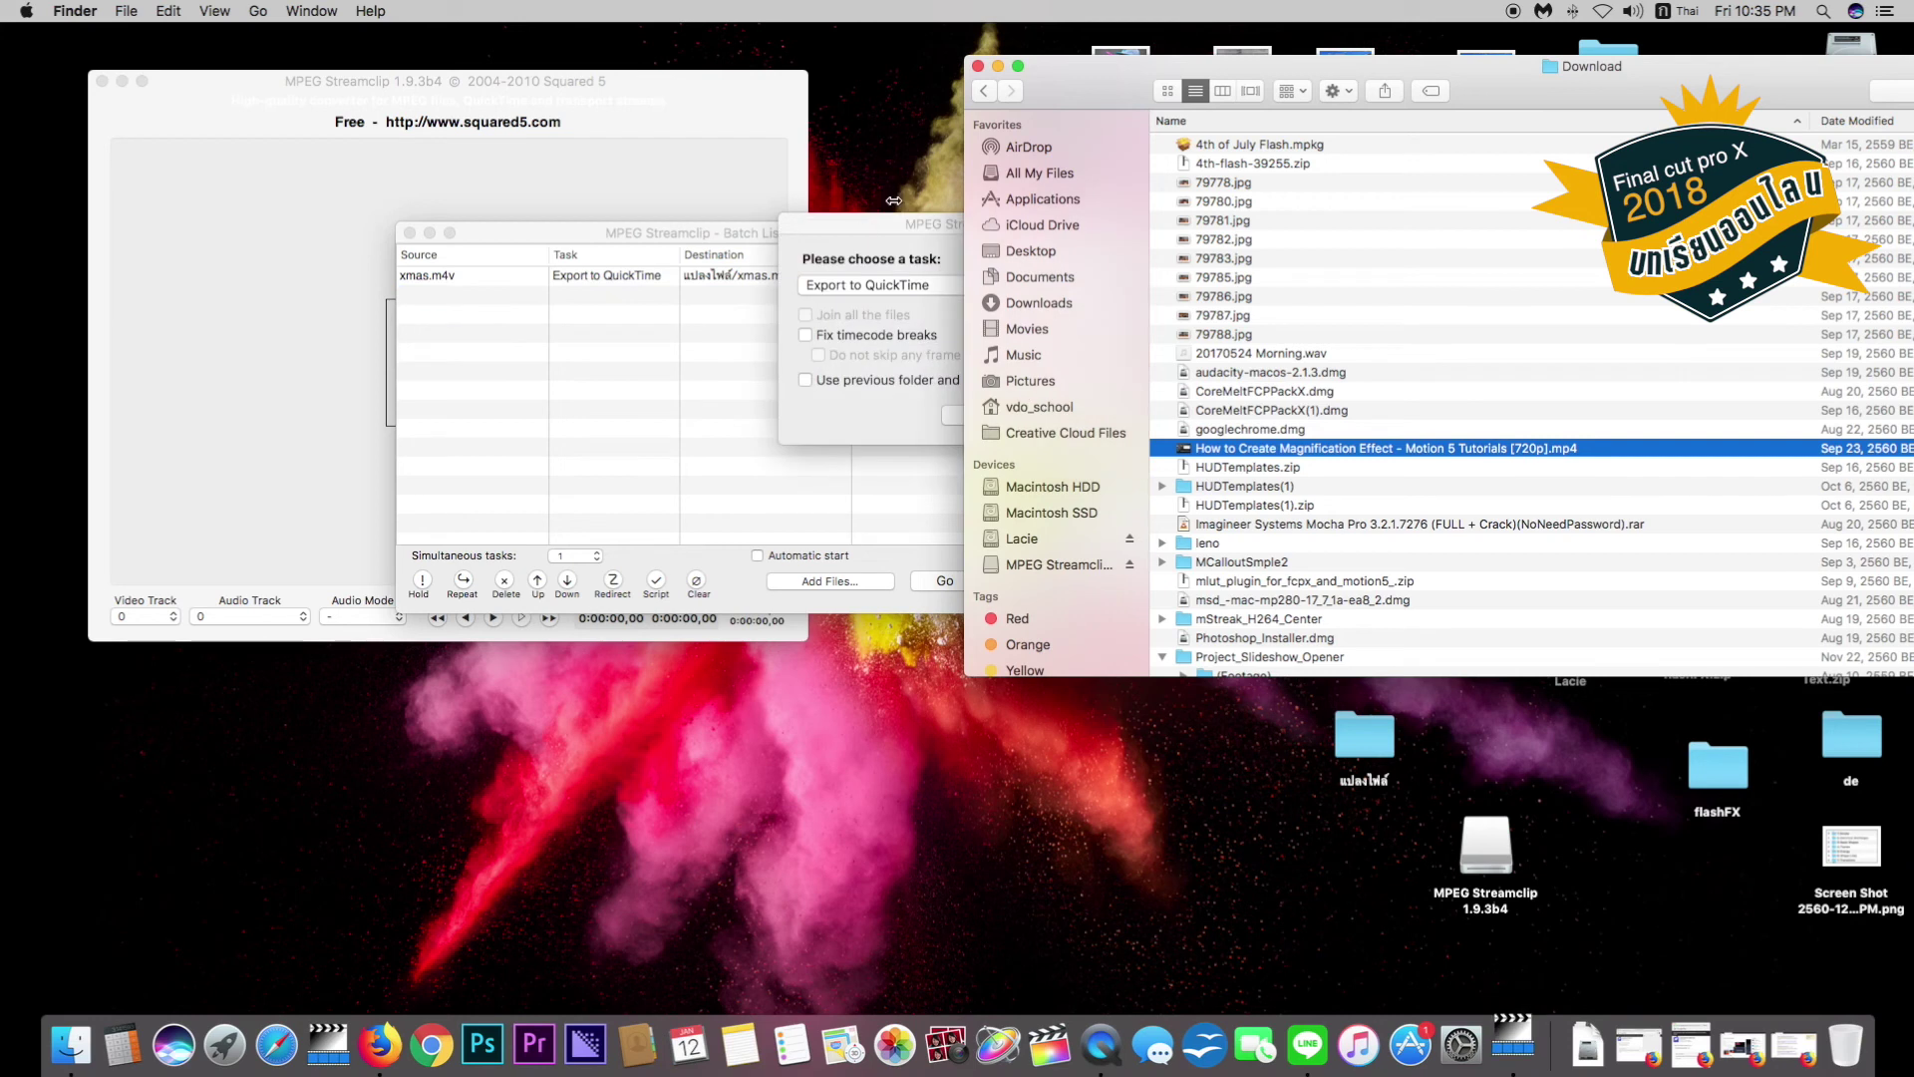
Accept Export to QuickTime for the second video, select the แปลงไฟล์ folder and send it to the batch with the Apple ProRes 422 settings.
click(878, 214)
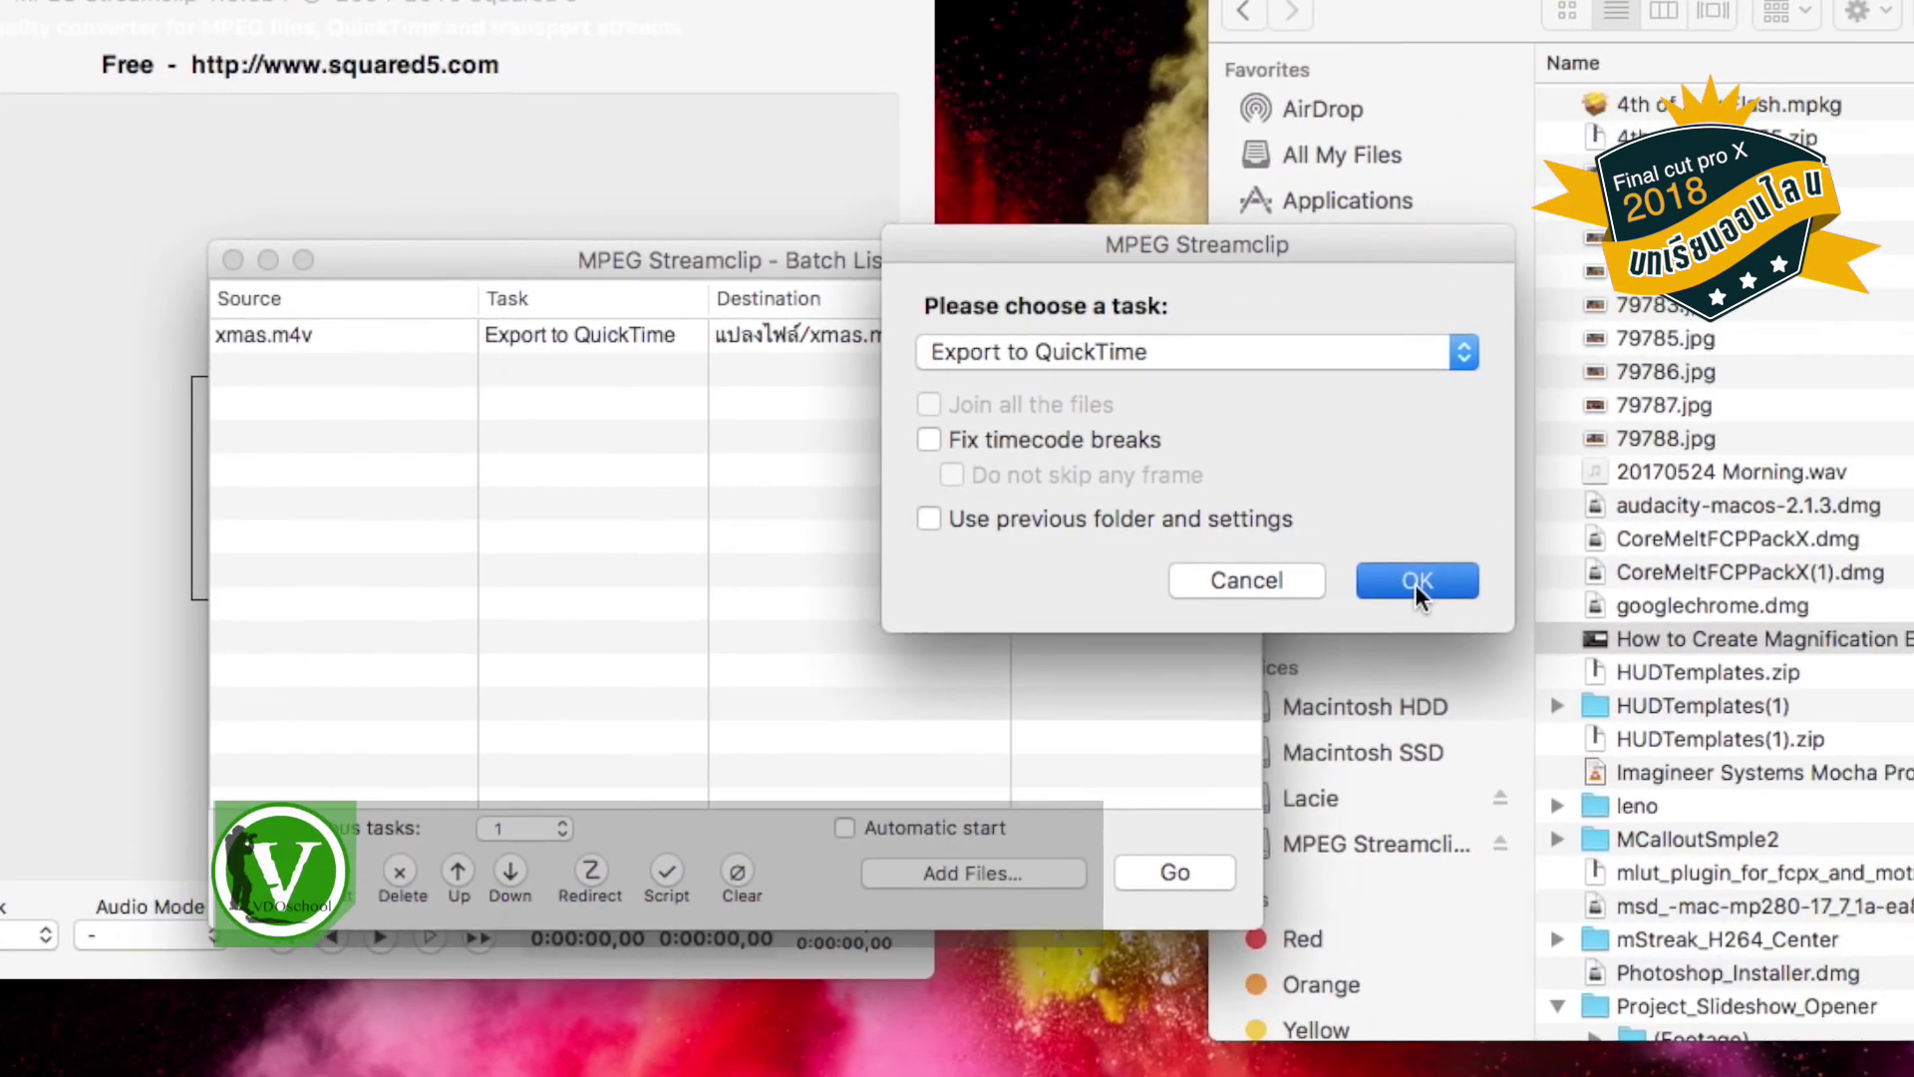
click(1415, 584)
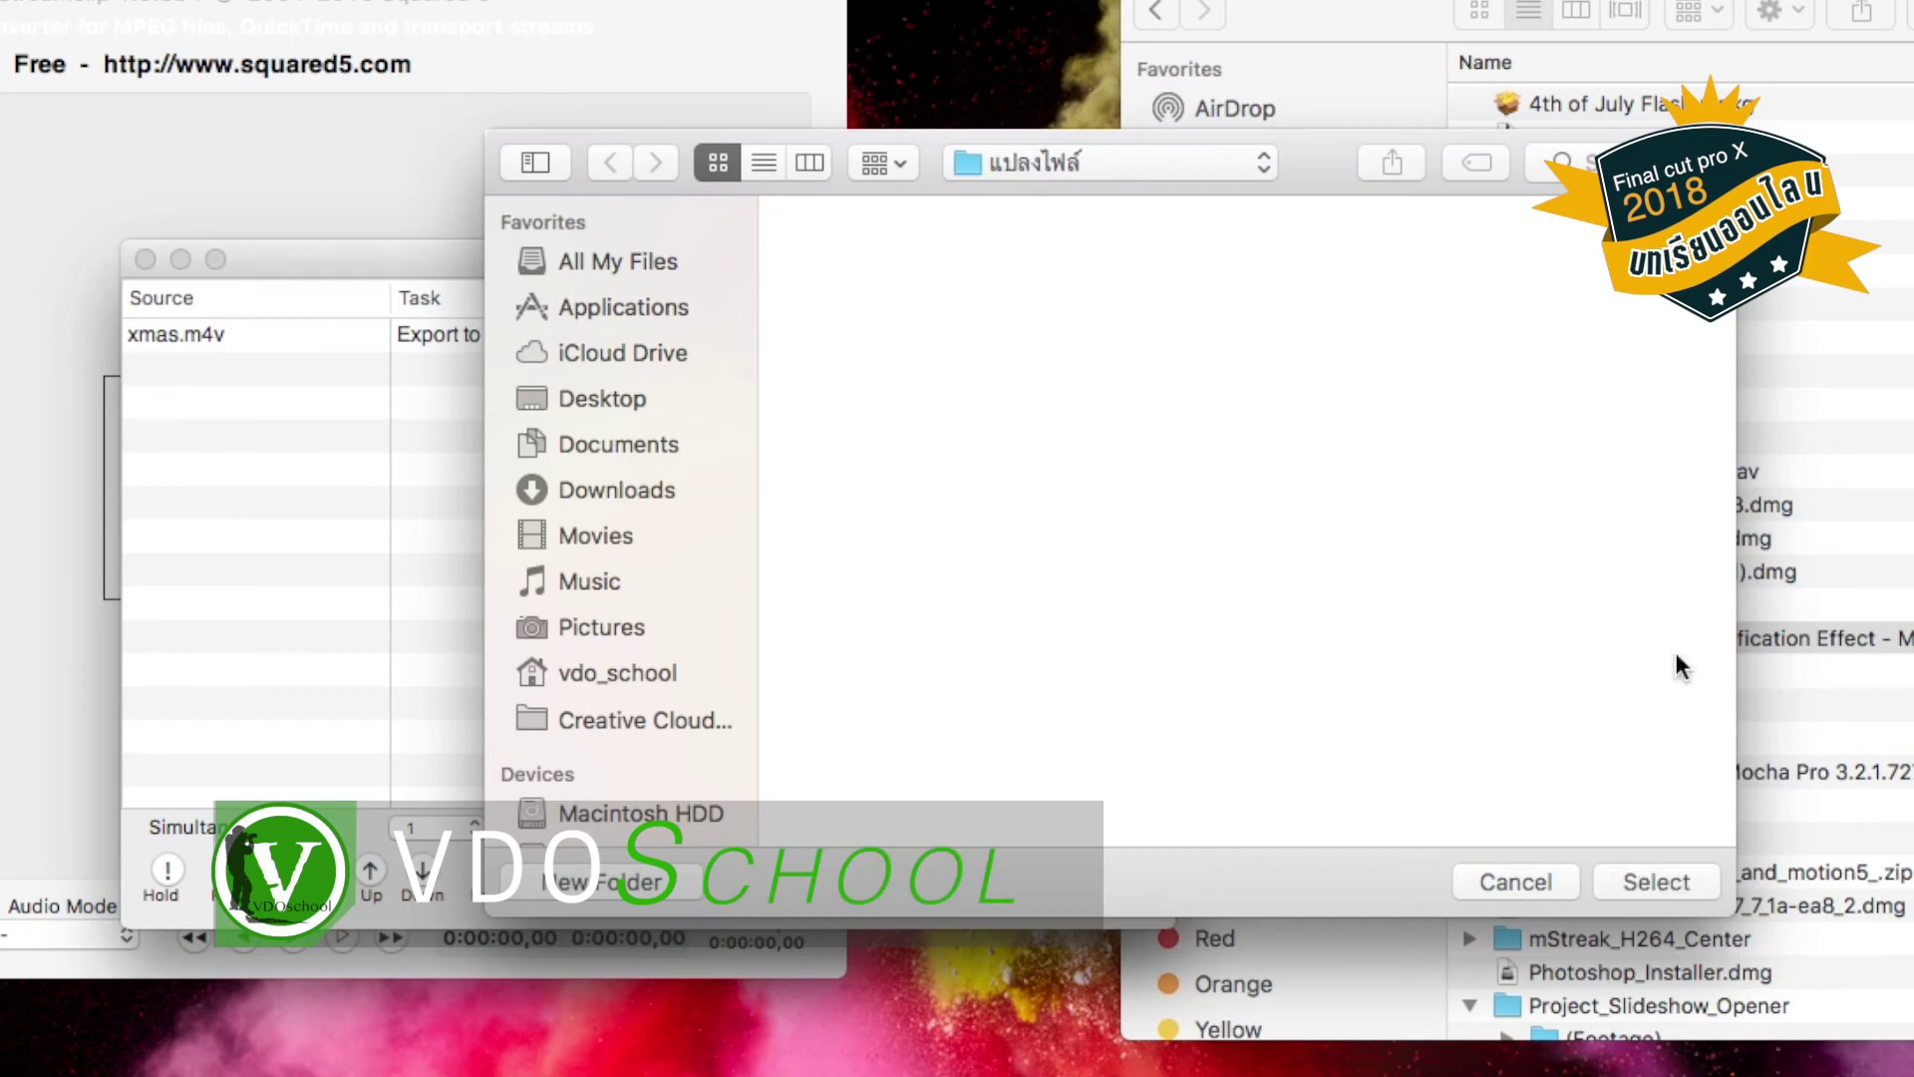
click(1667, 883)
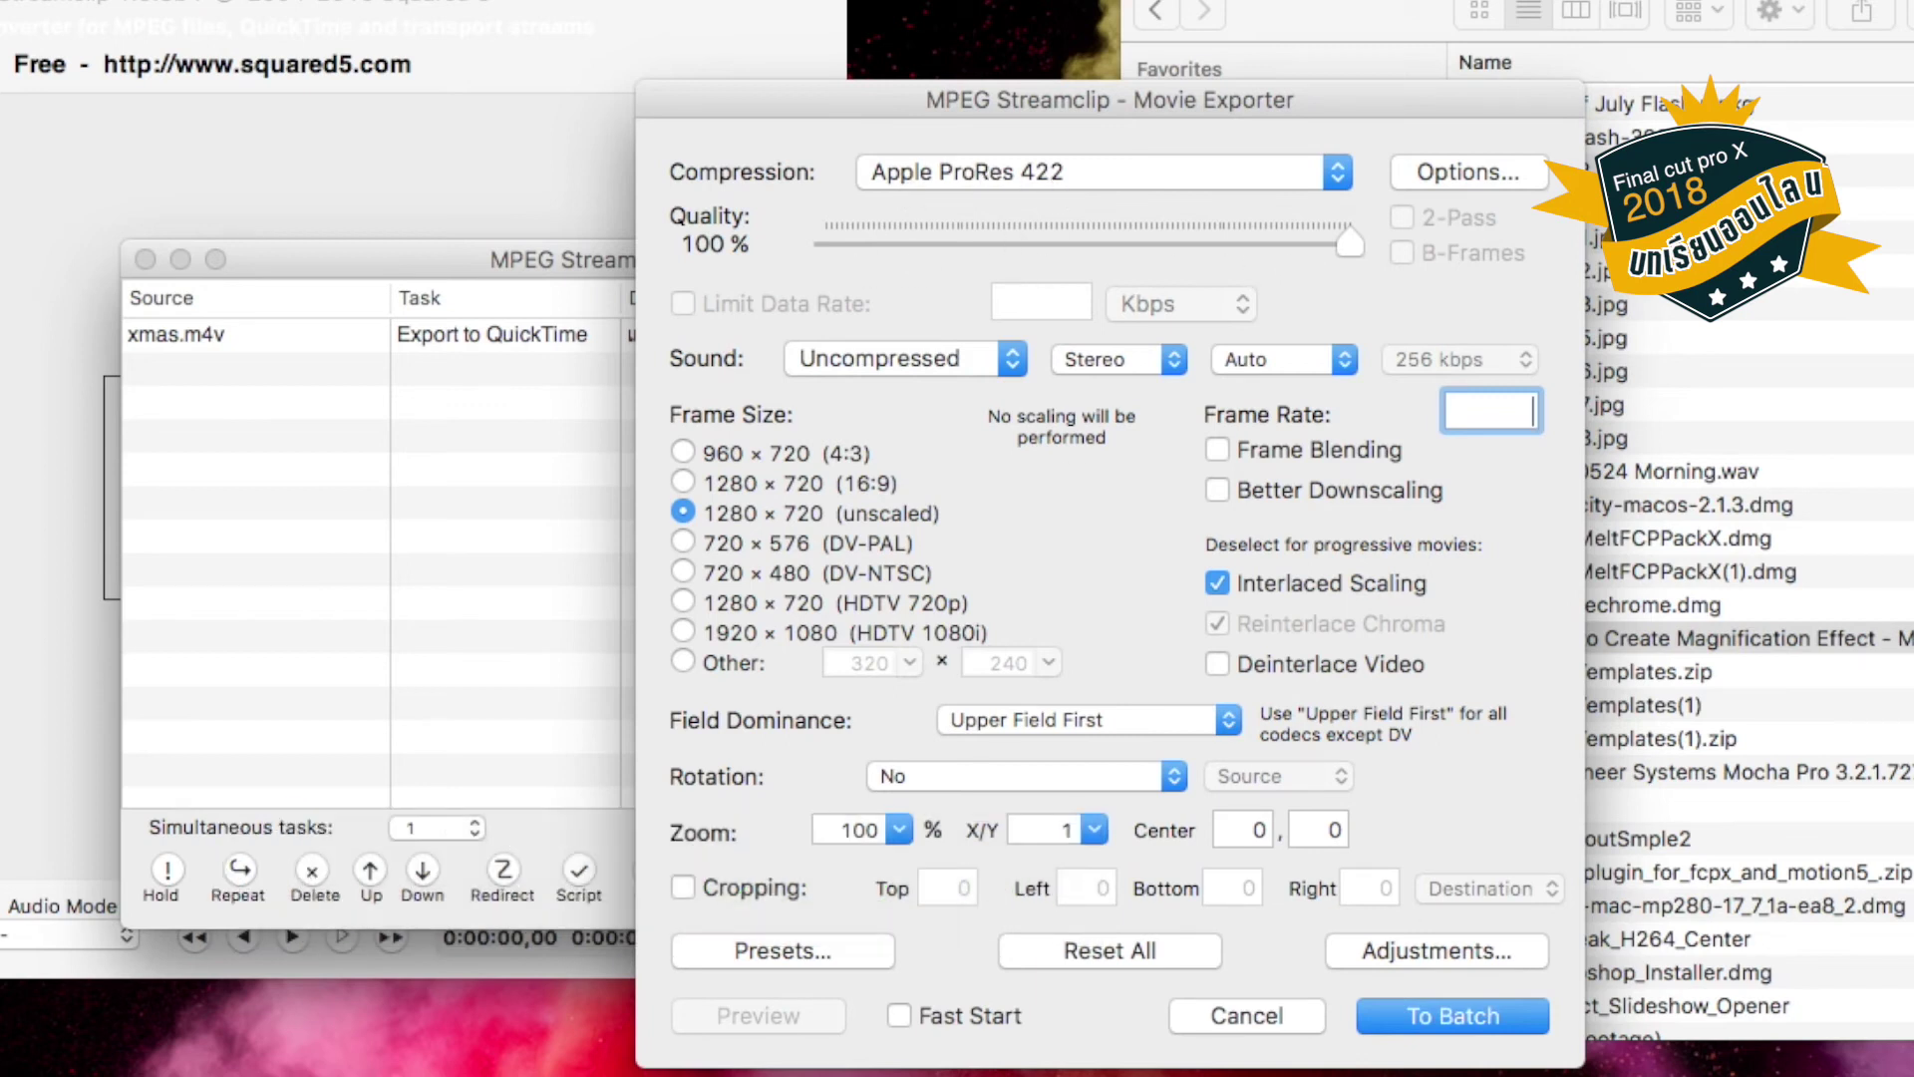
click(1456, 1017)
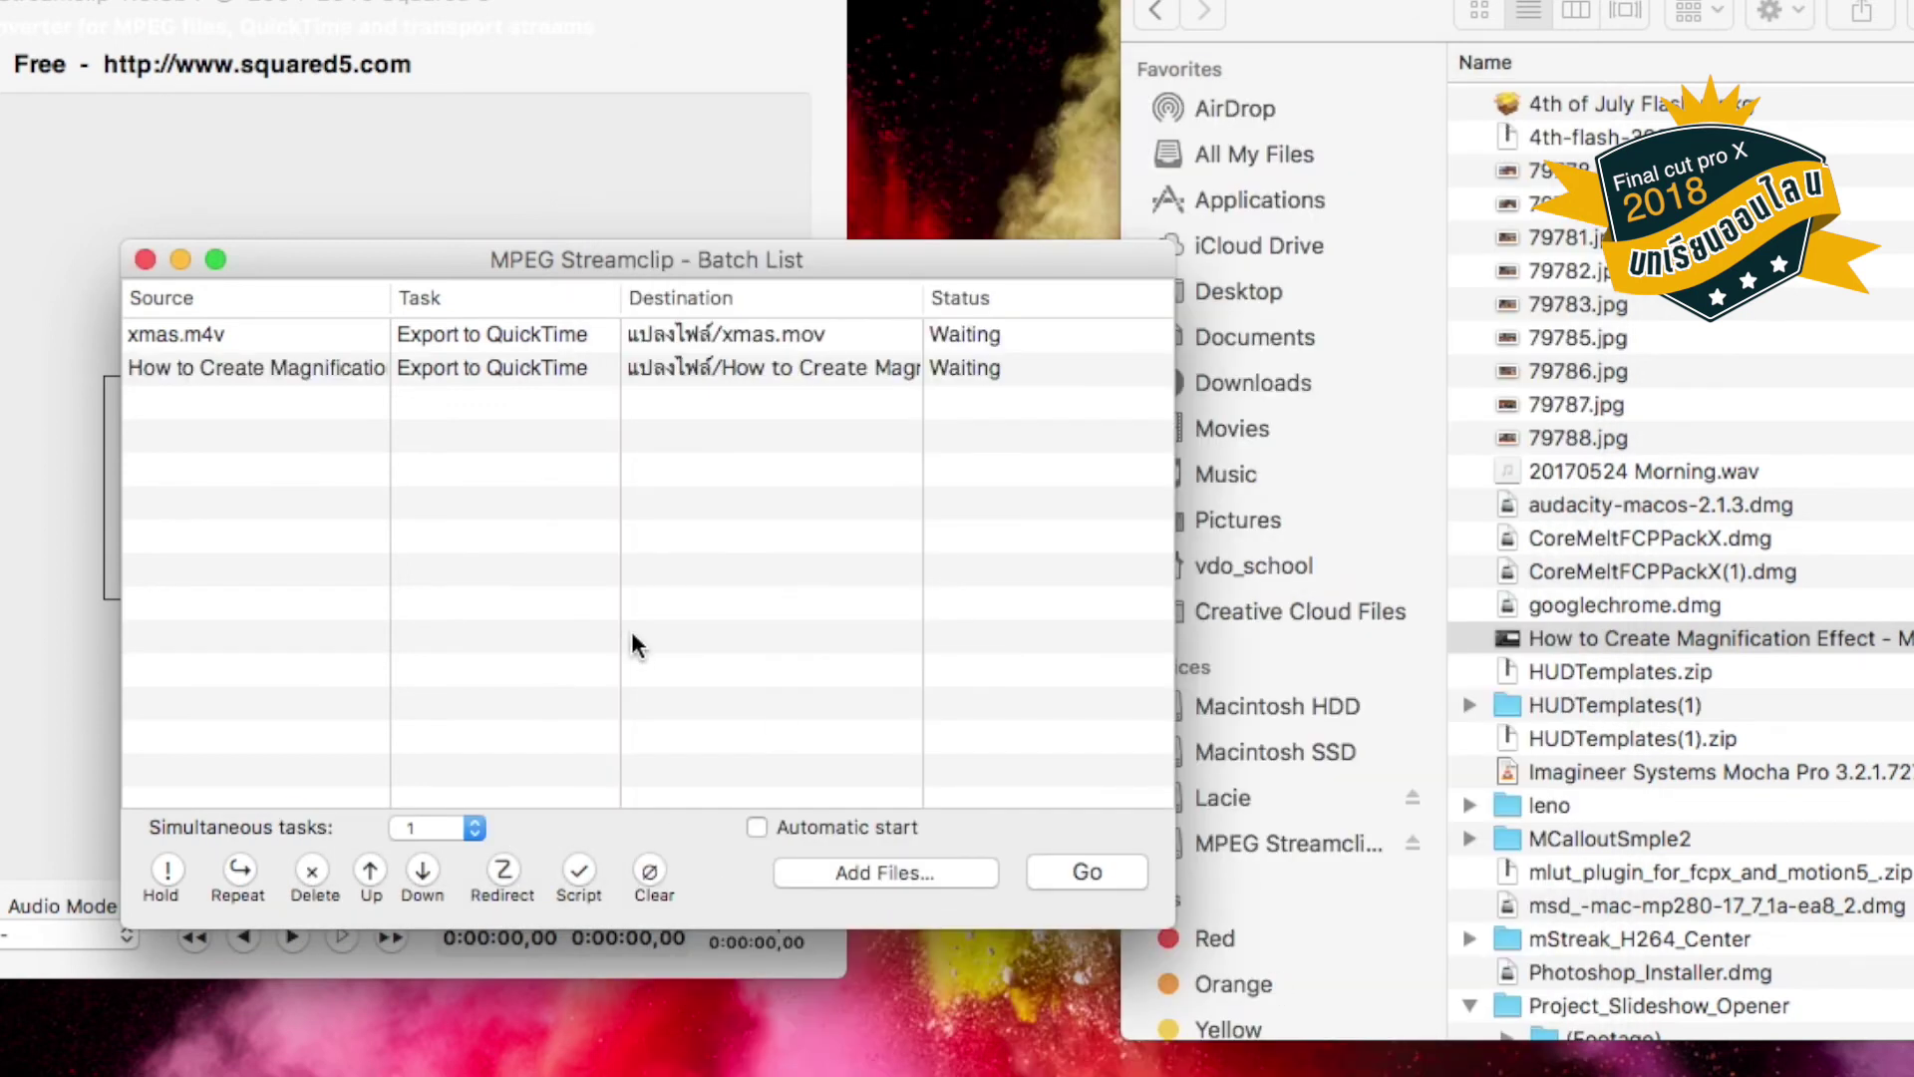
Select xmas.m4v in the Batch List and start converting the queued videos.
click(183, 335)
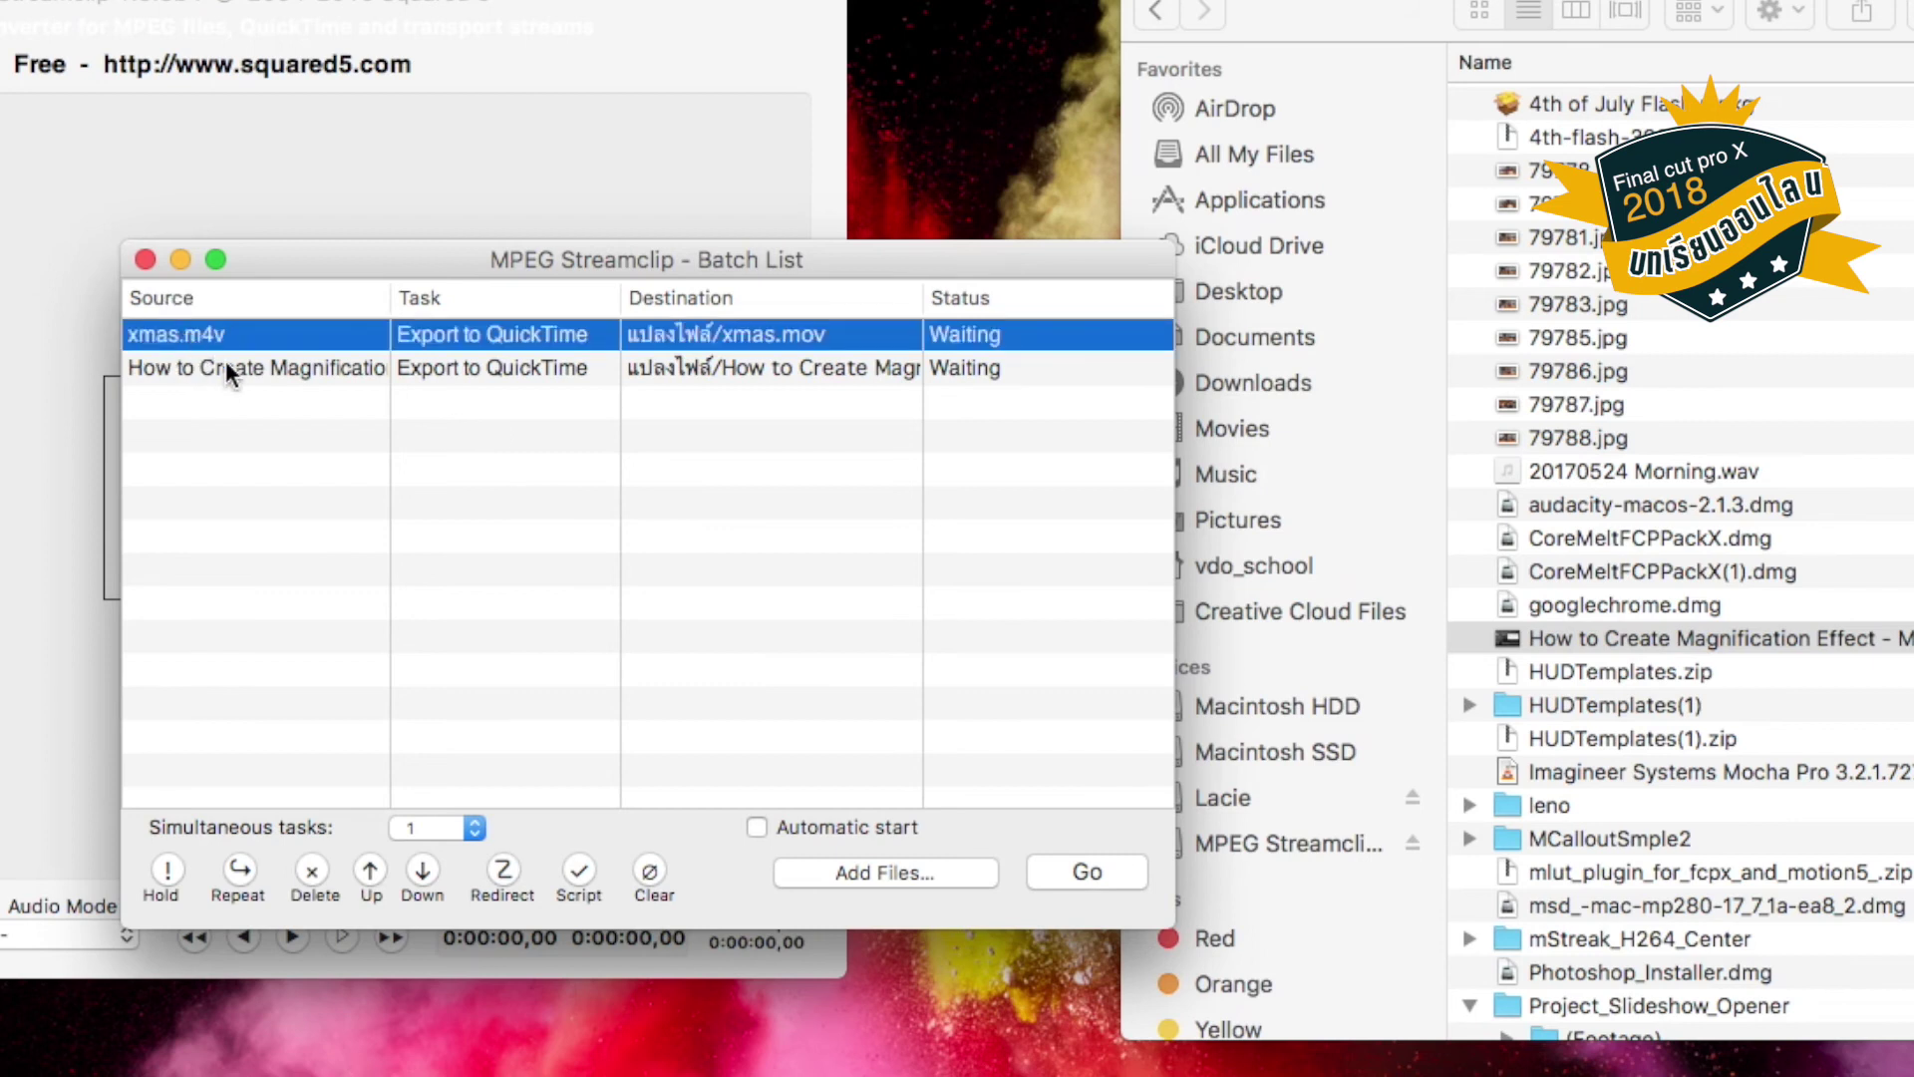
click(217, 367)
click(761, 335)
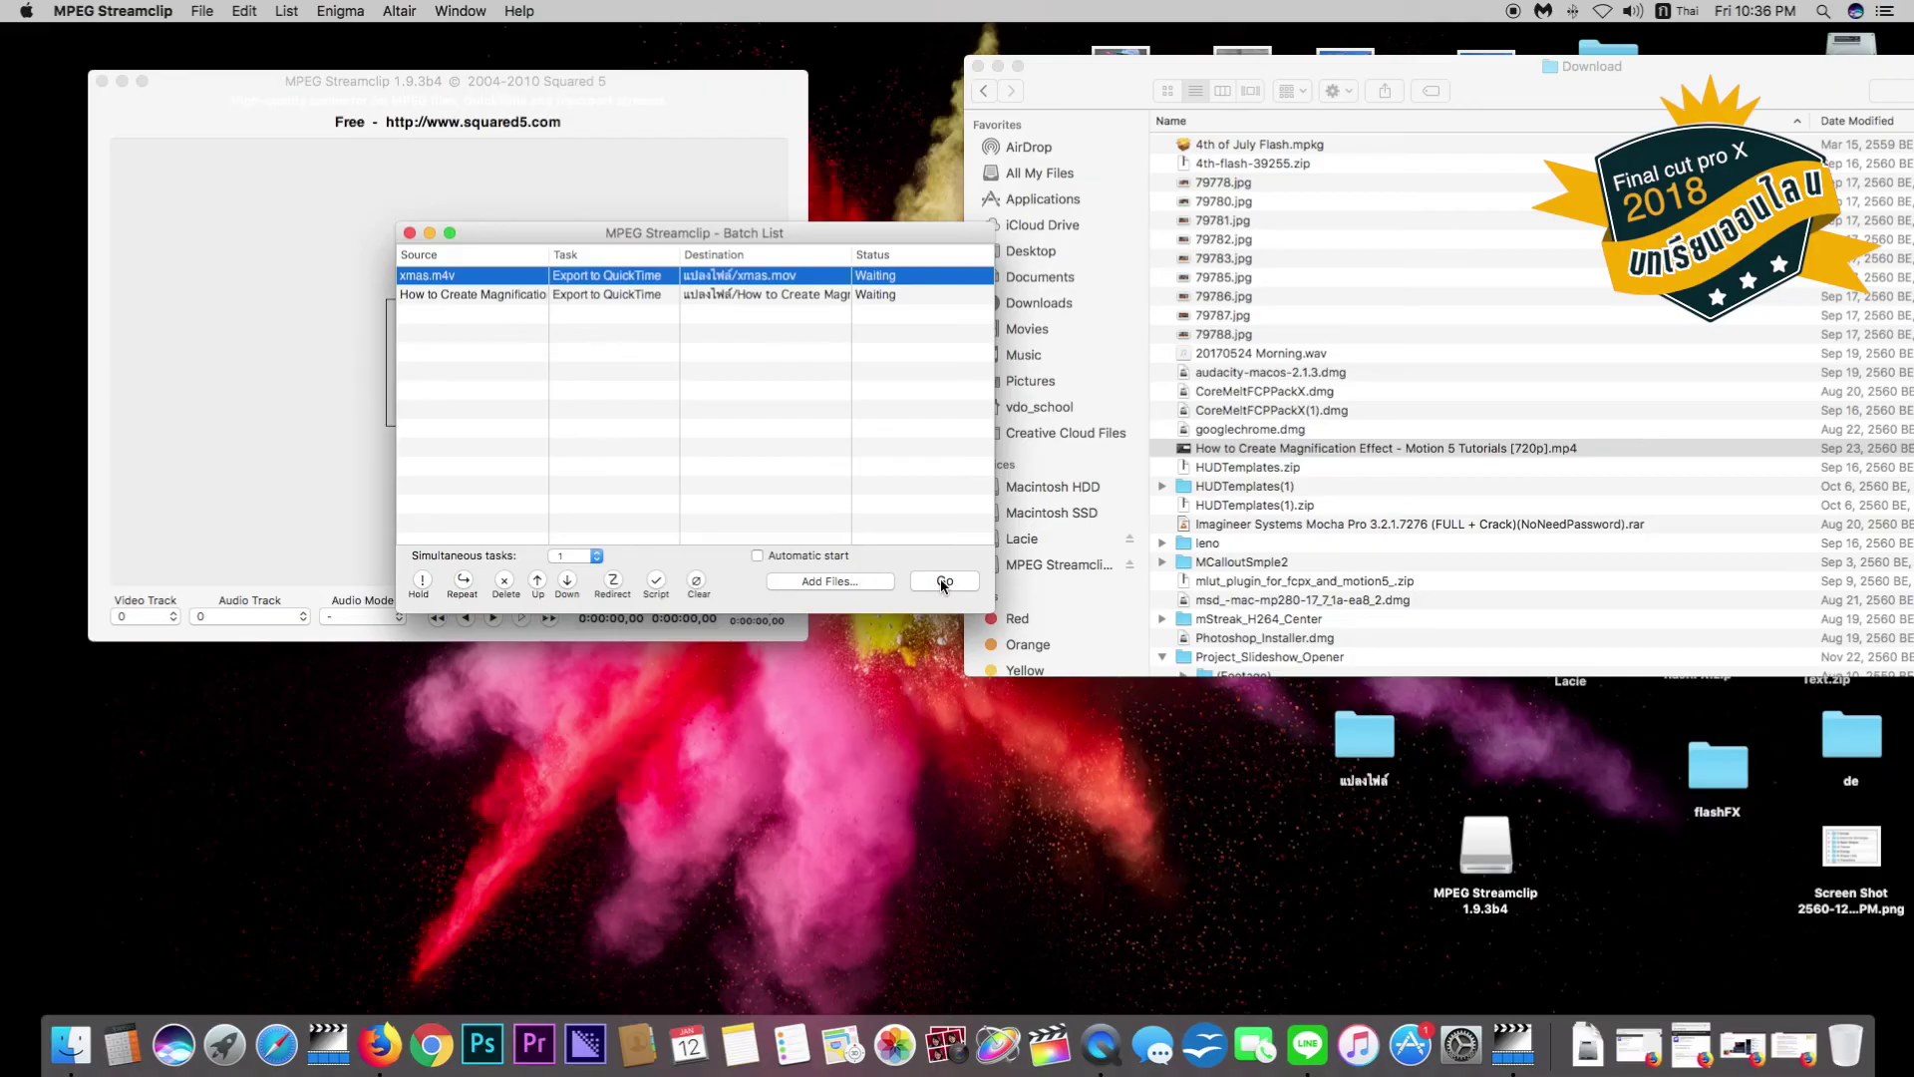
click(941, 582)
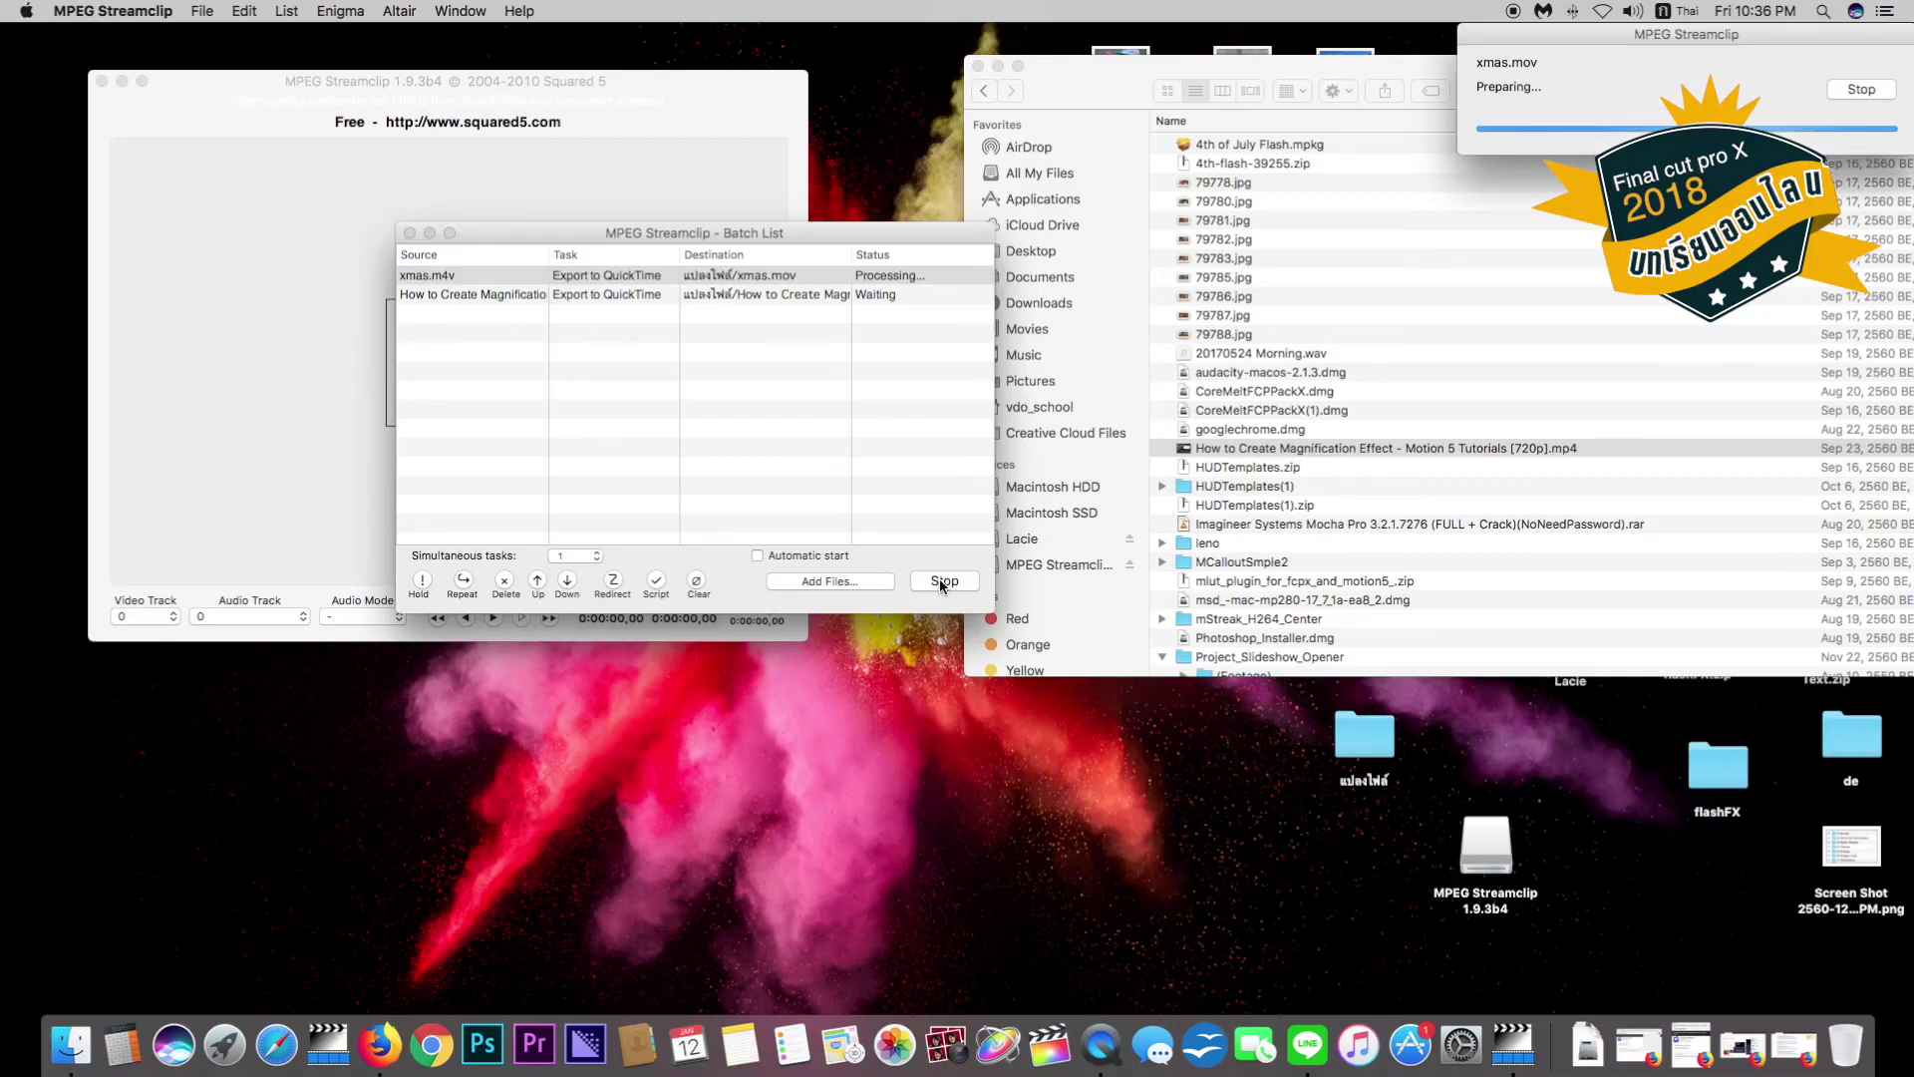
Move the progress window above the Batch List, close the Download folder window and bring the แปลงไฟล์ folder nearer on the desktop.
drag(1456, 49, 584, 122)
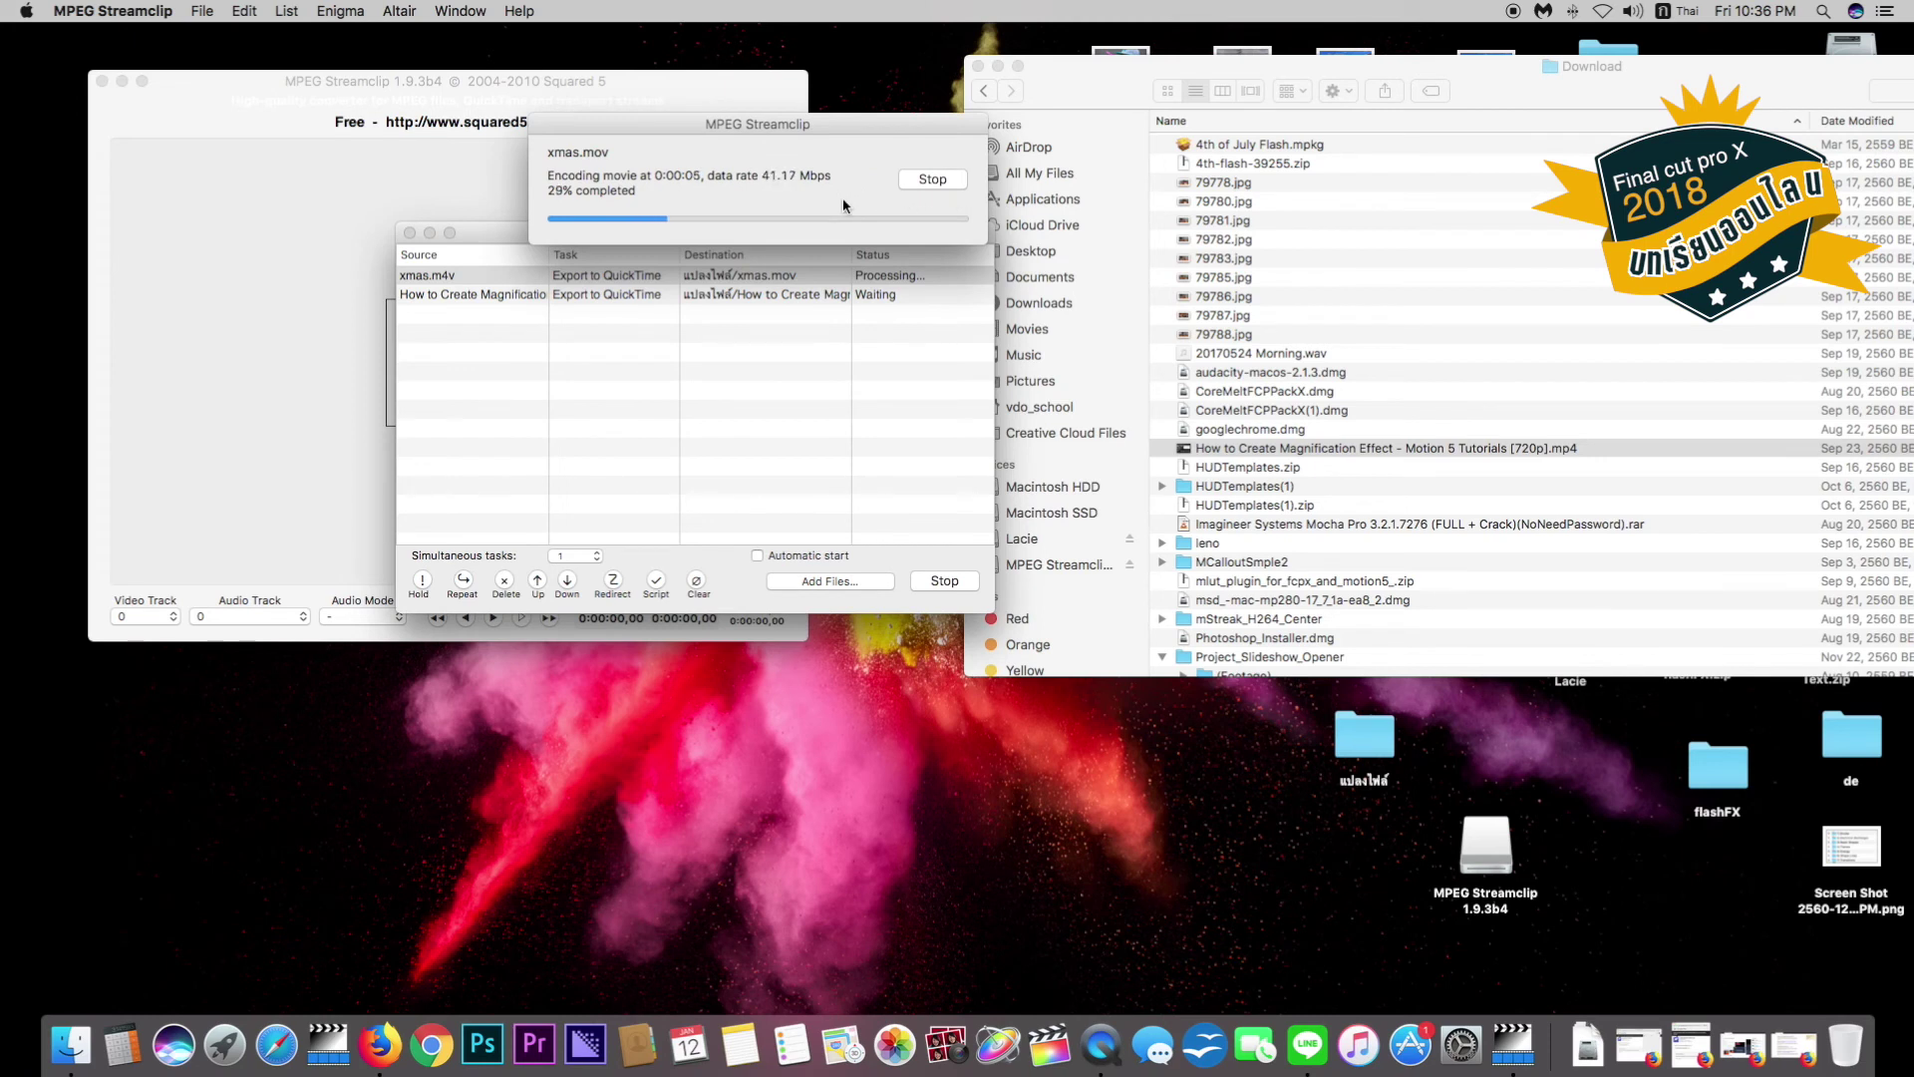
click(978, 67)
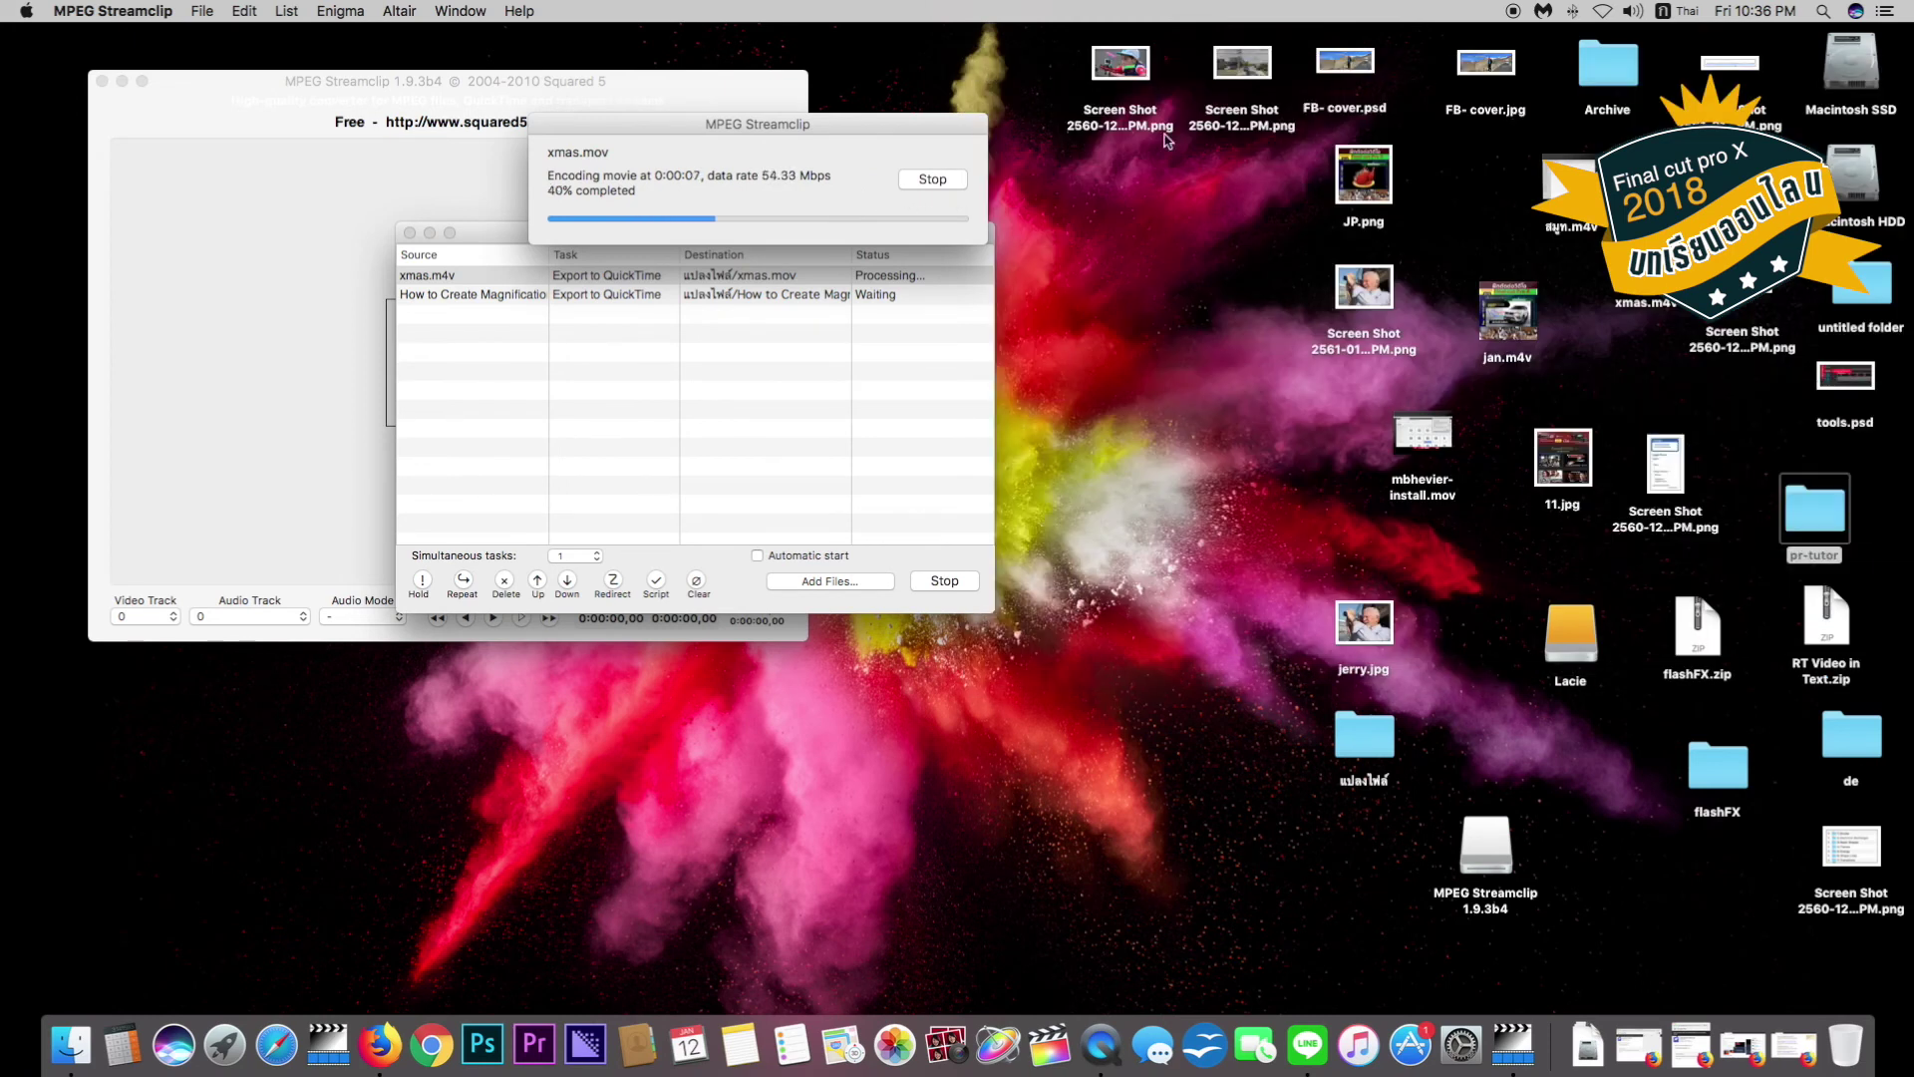
drag(1364, 738, 1139, 409)
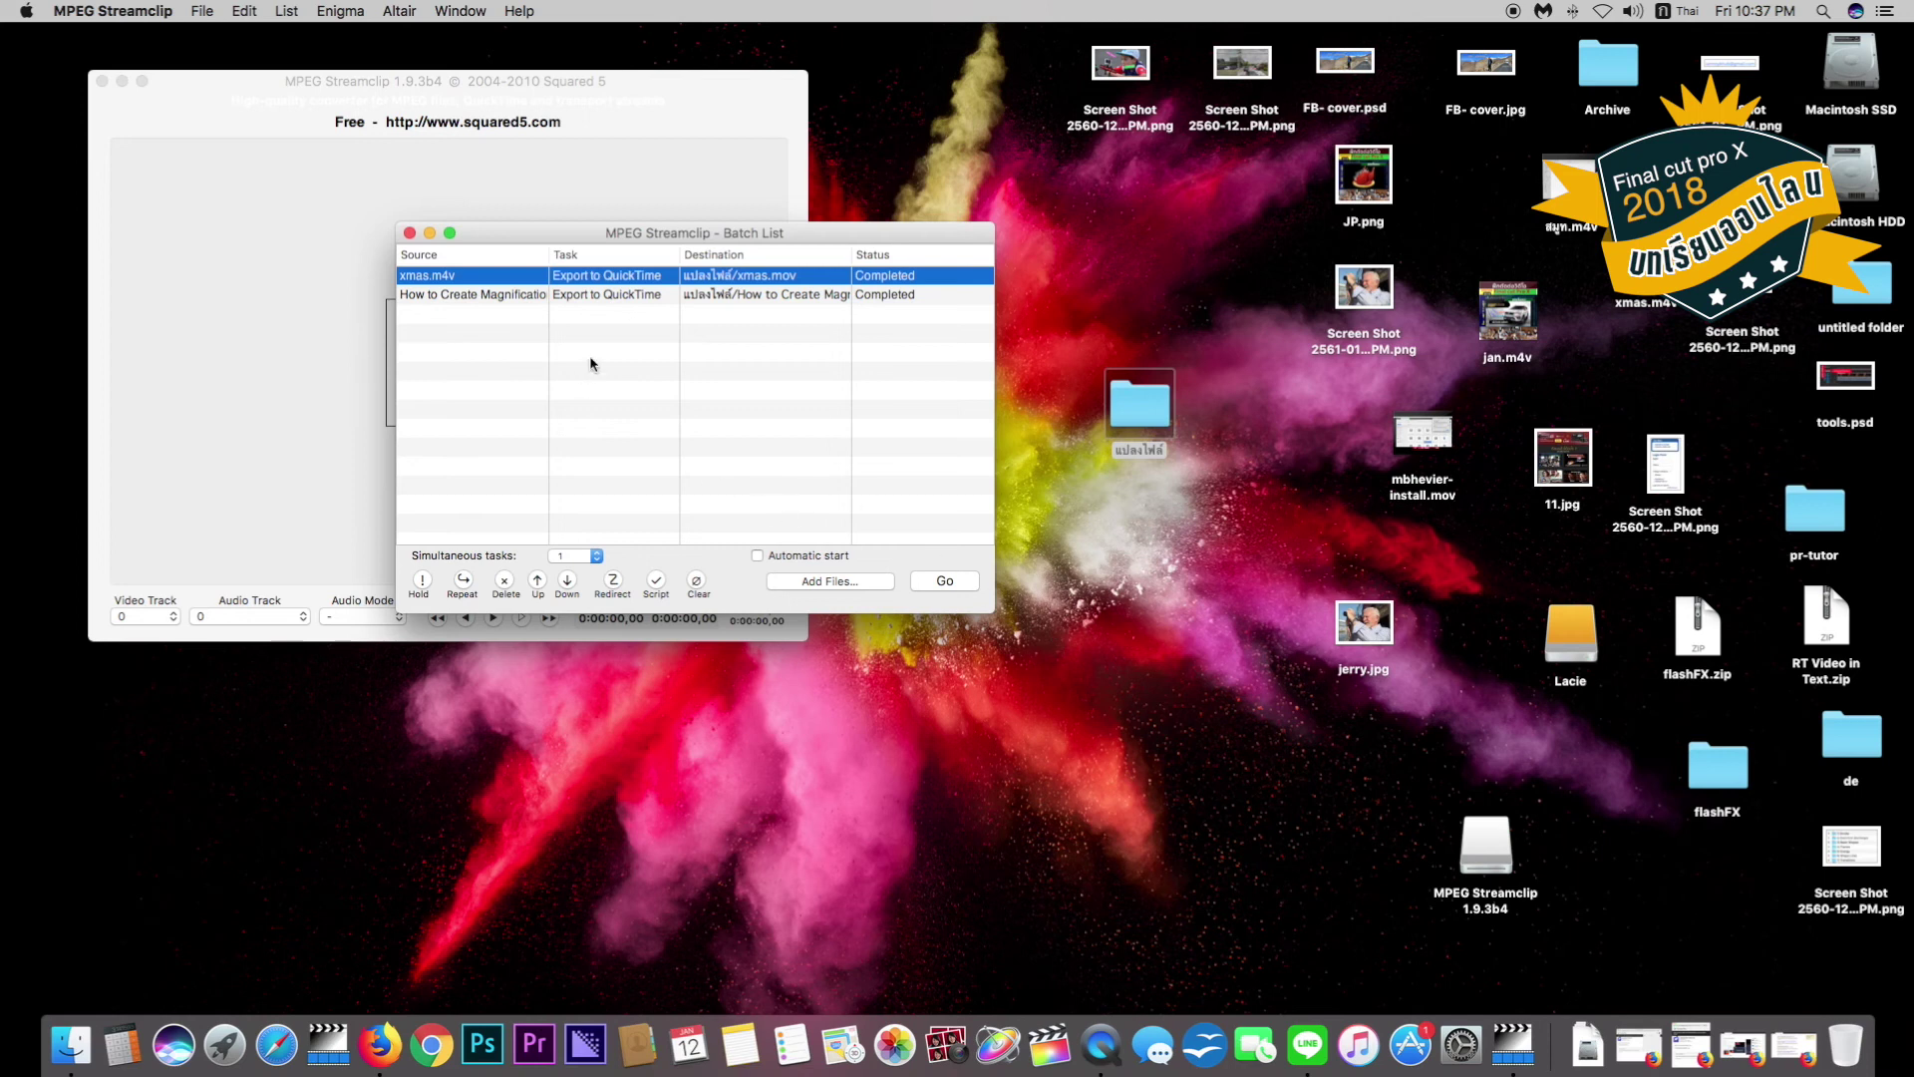
Widen and reposition the Batch List window so the full destination names of both conversions can be read.
drag(995, 341, 1234, 355)
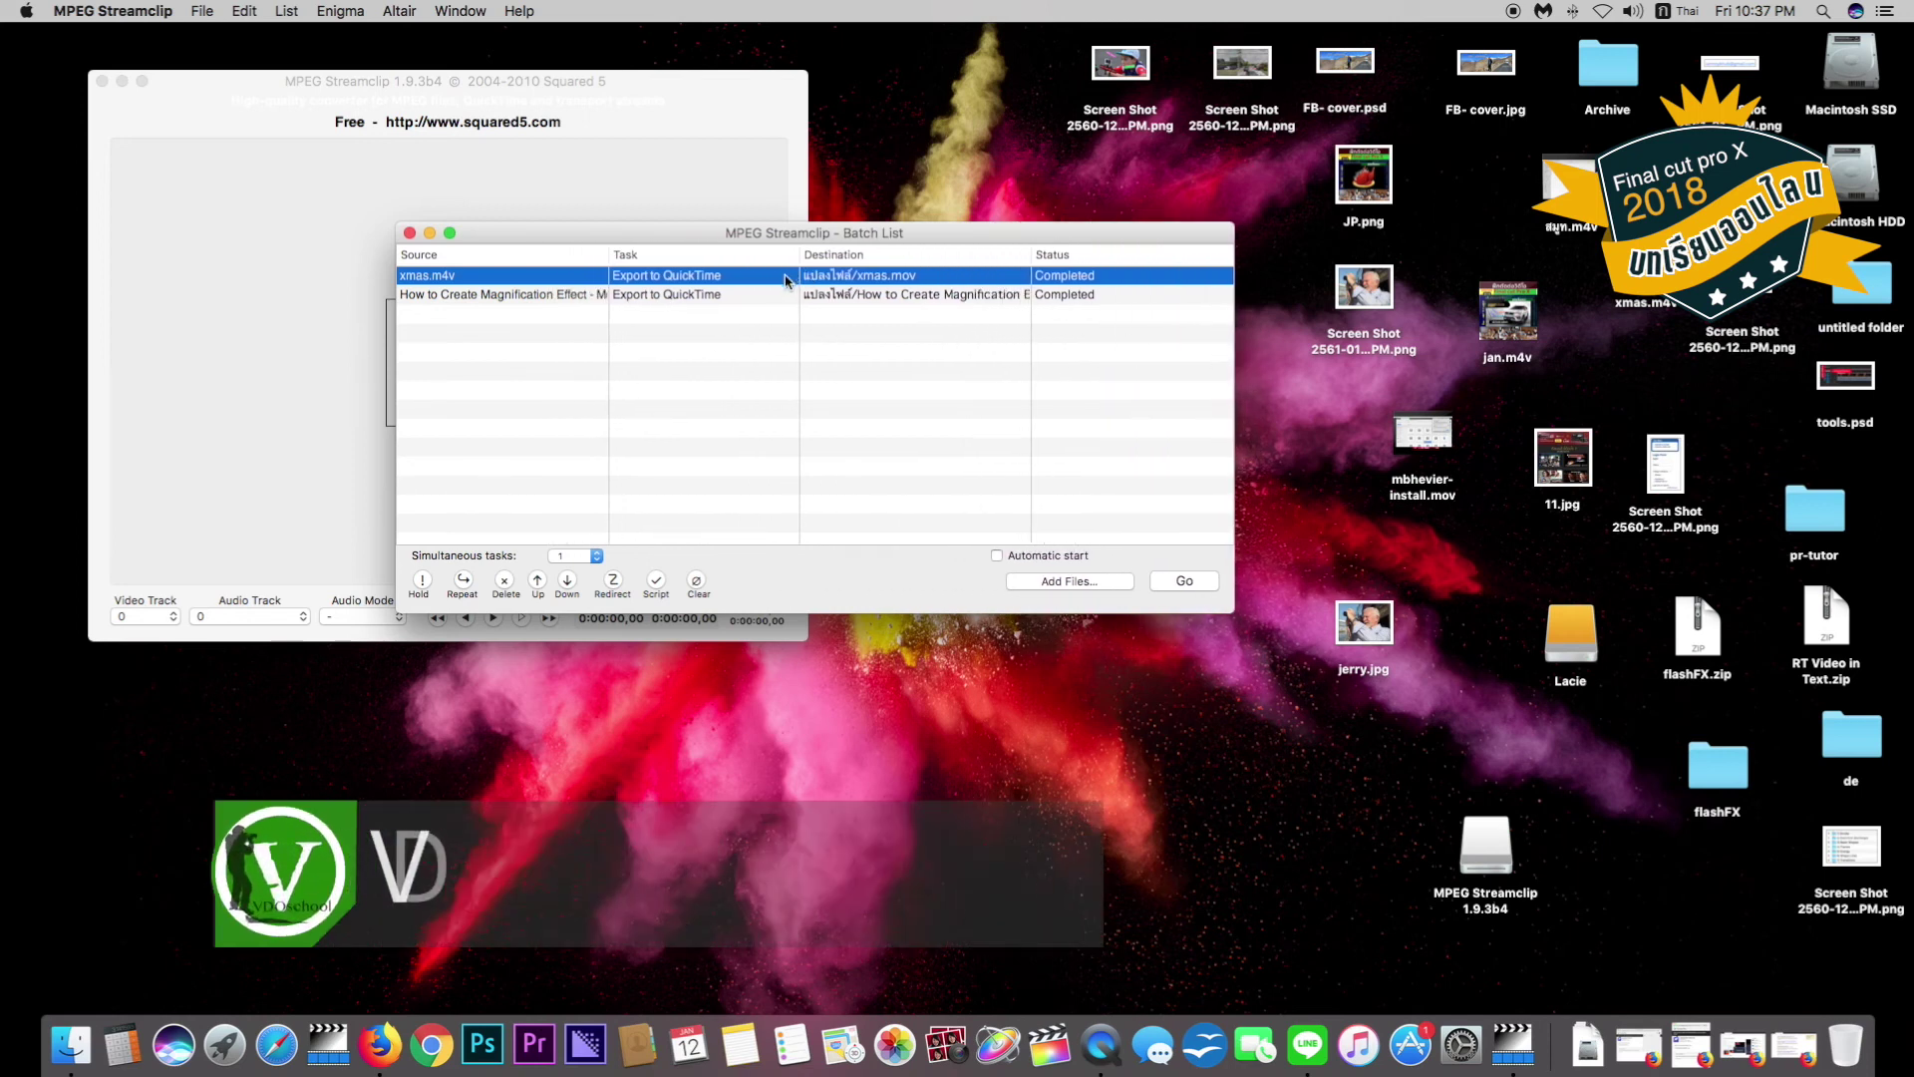
drag(799, 256, 750, 261)
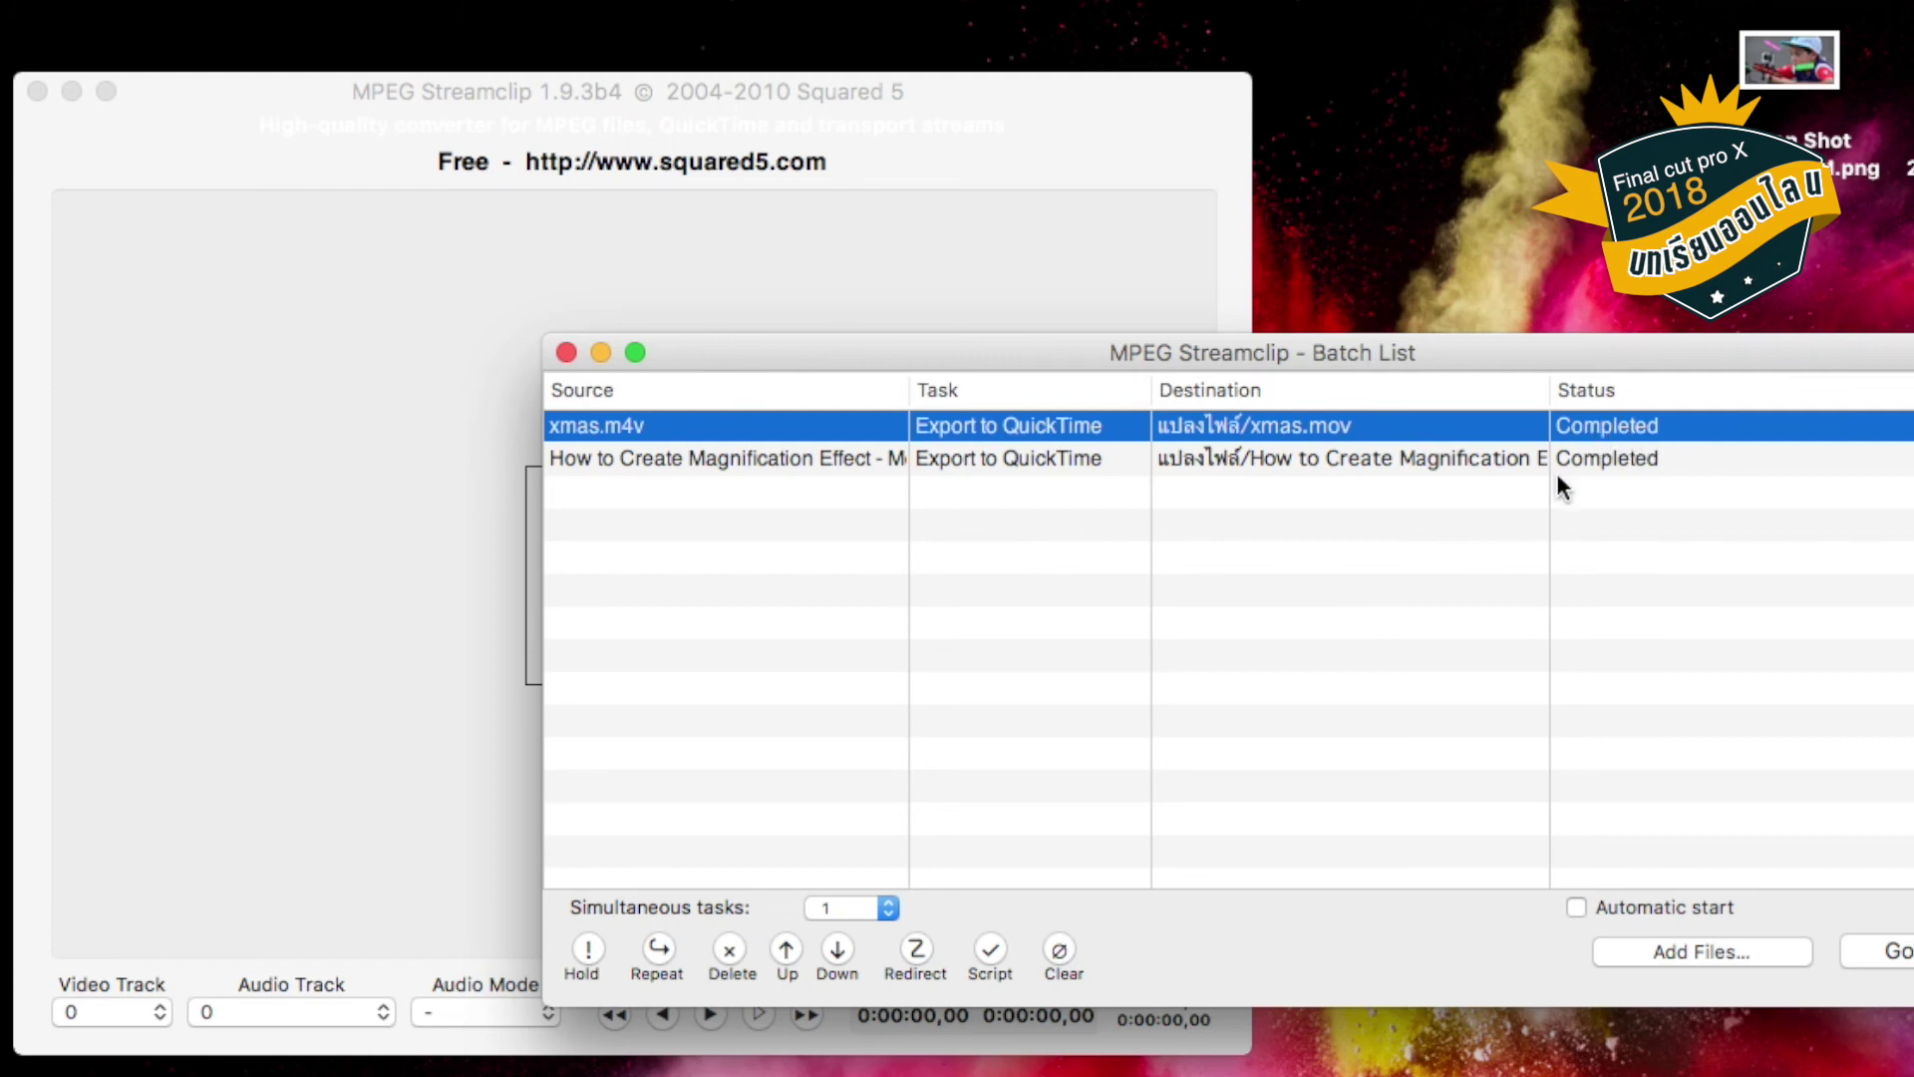
drag(1550, 404, 1901, 410)
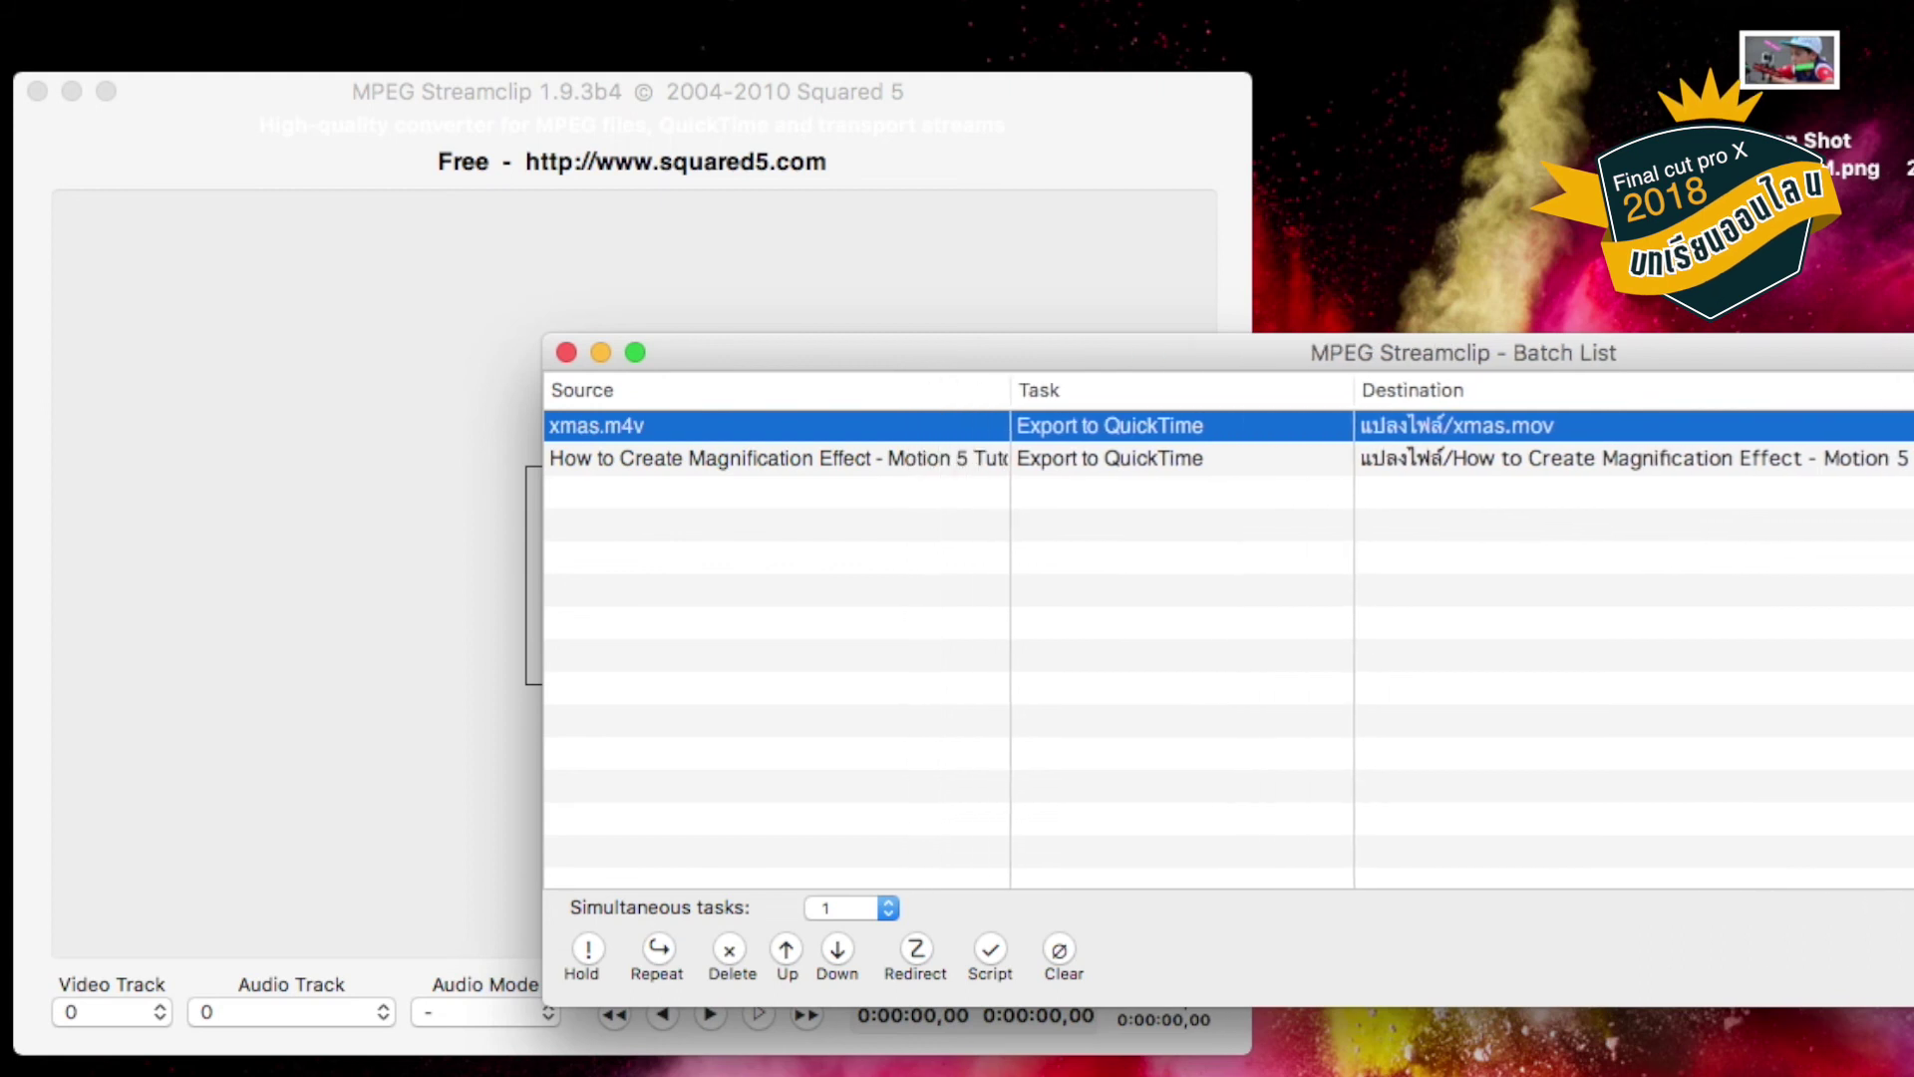
drag(1820, 355, 1322, 219)
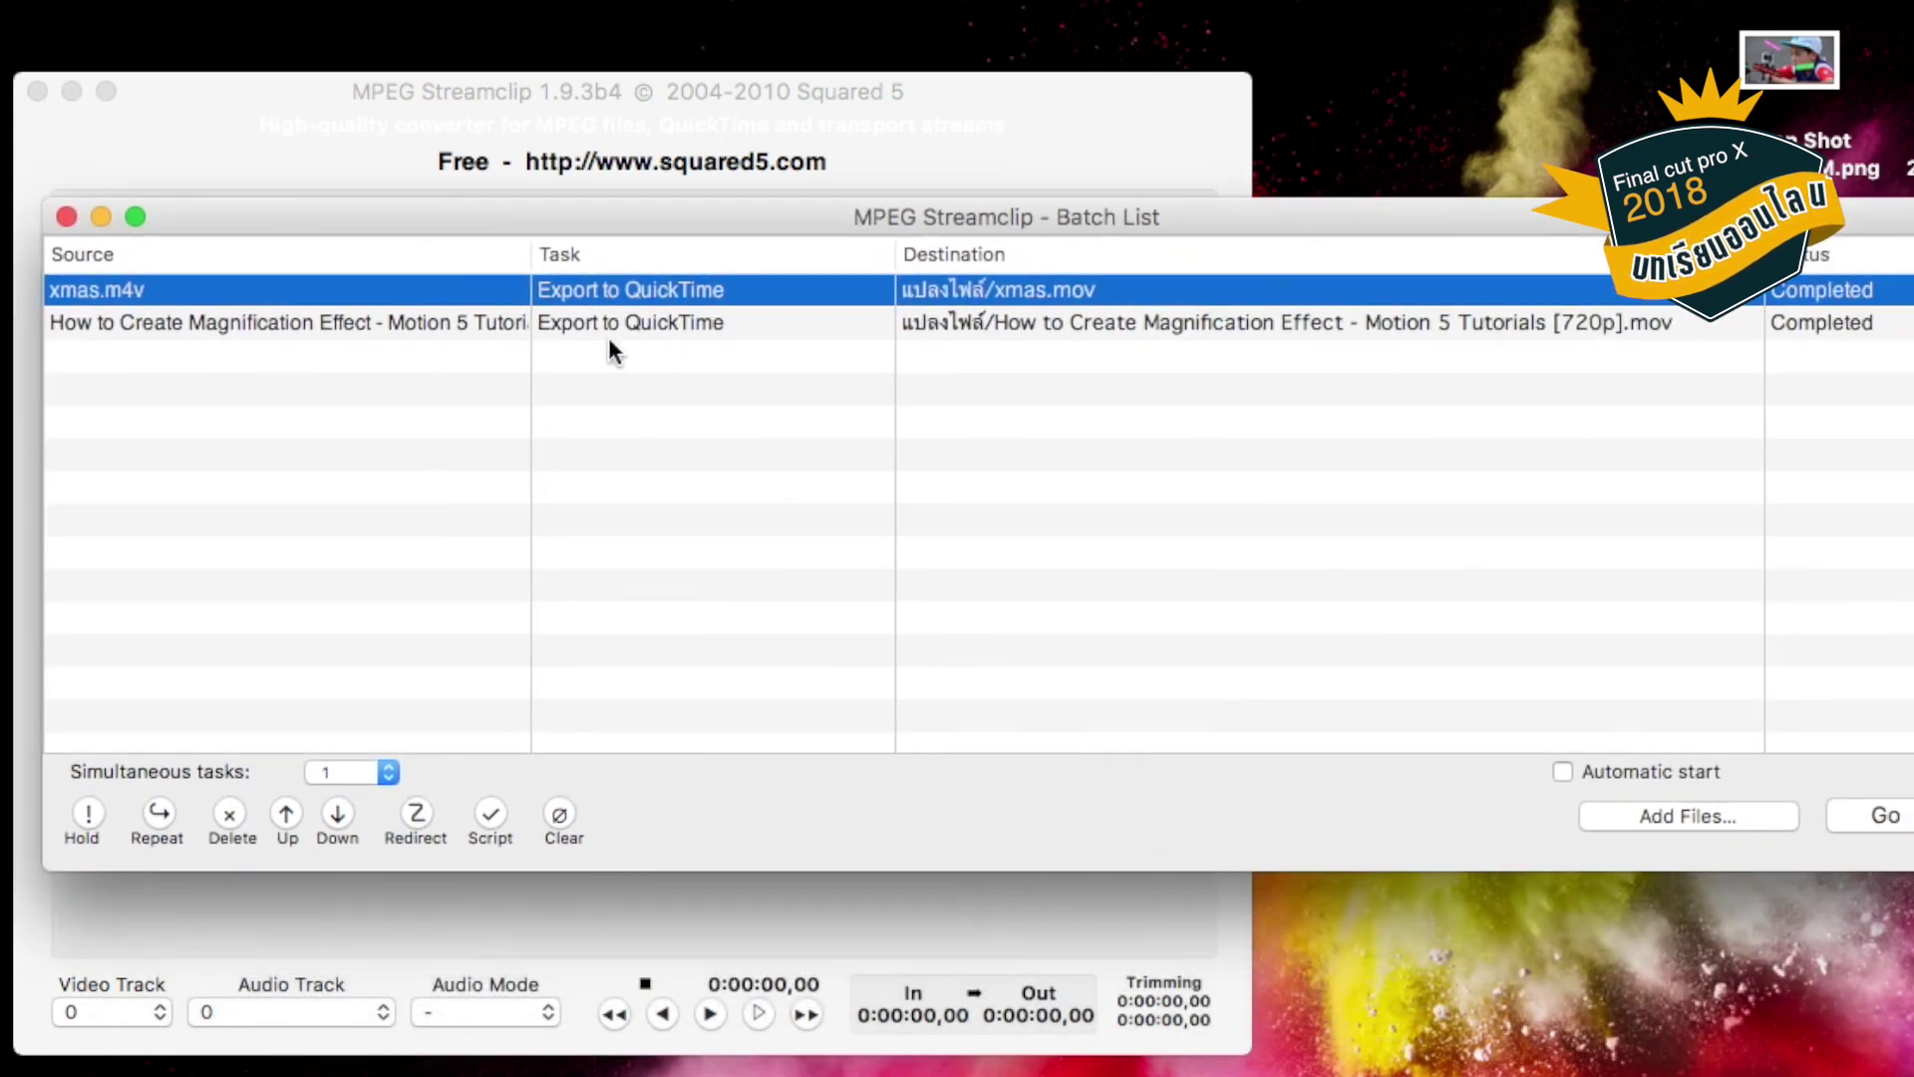
Select the second finished conversion in the Batch List, close the list and quit MPEG Streamclip.
click(397, 325)
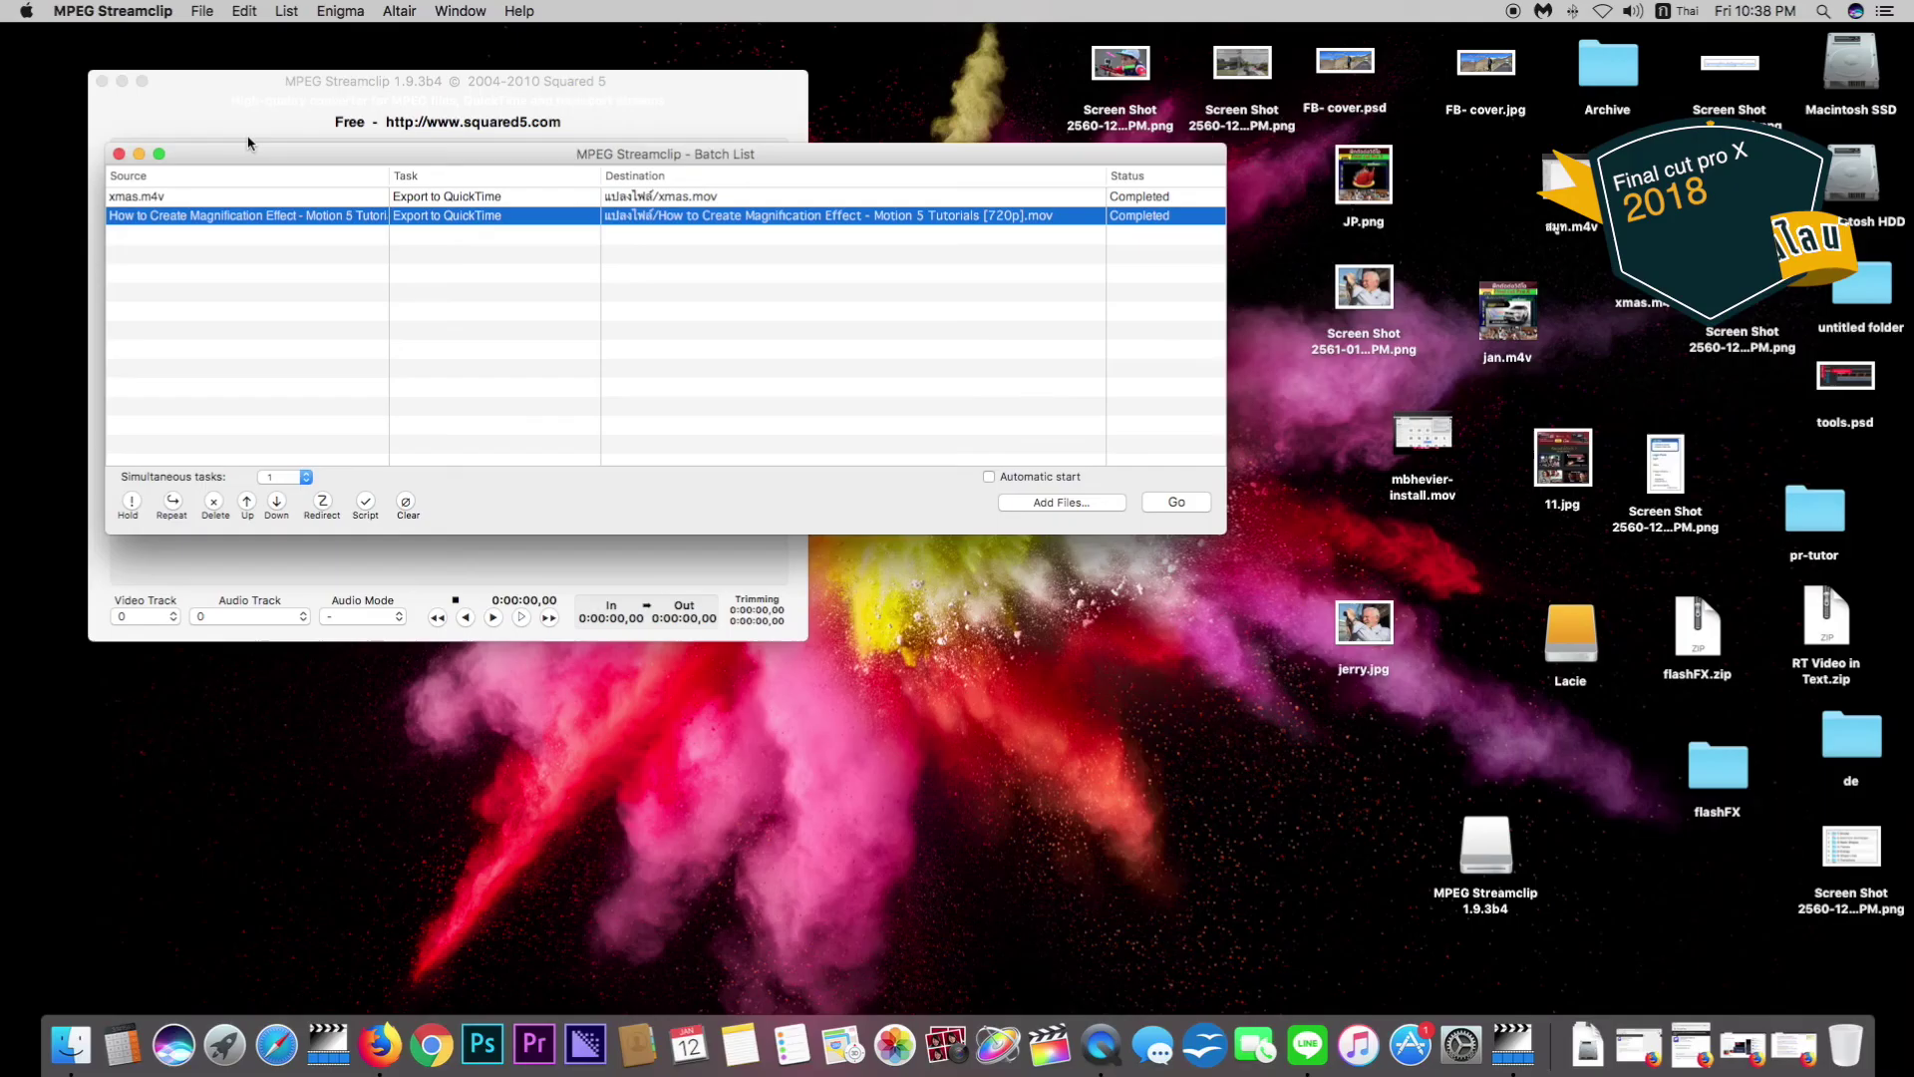
click(118, 154)
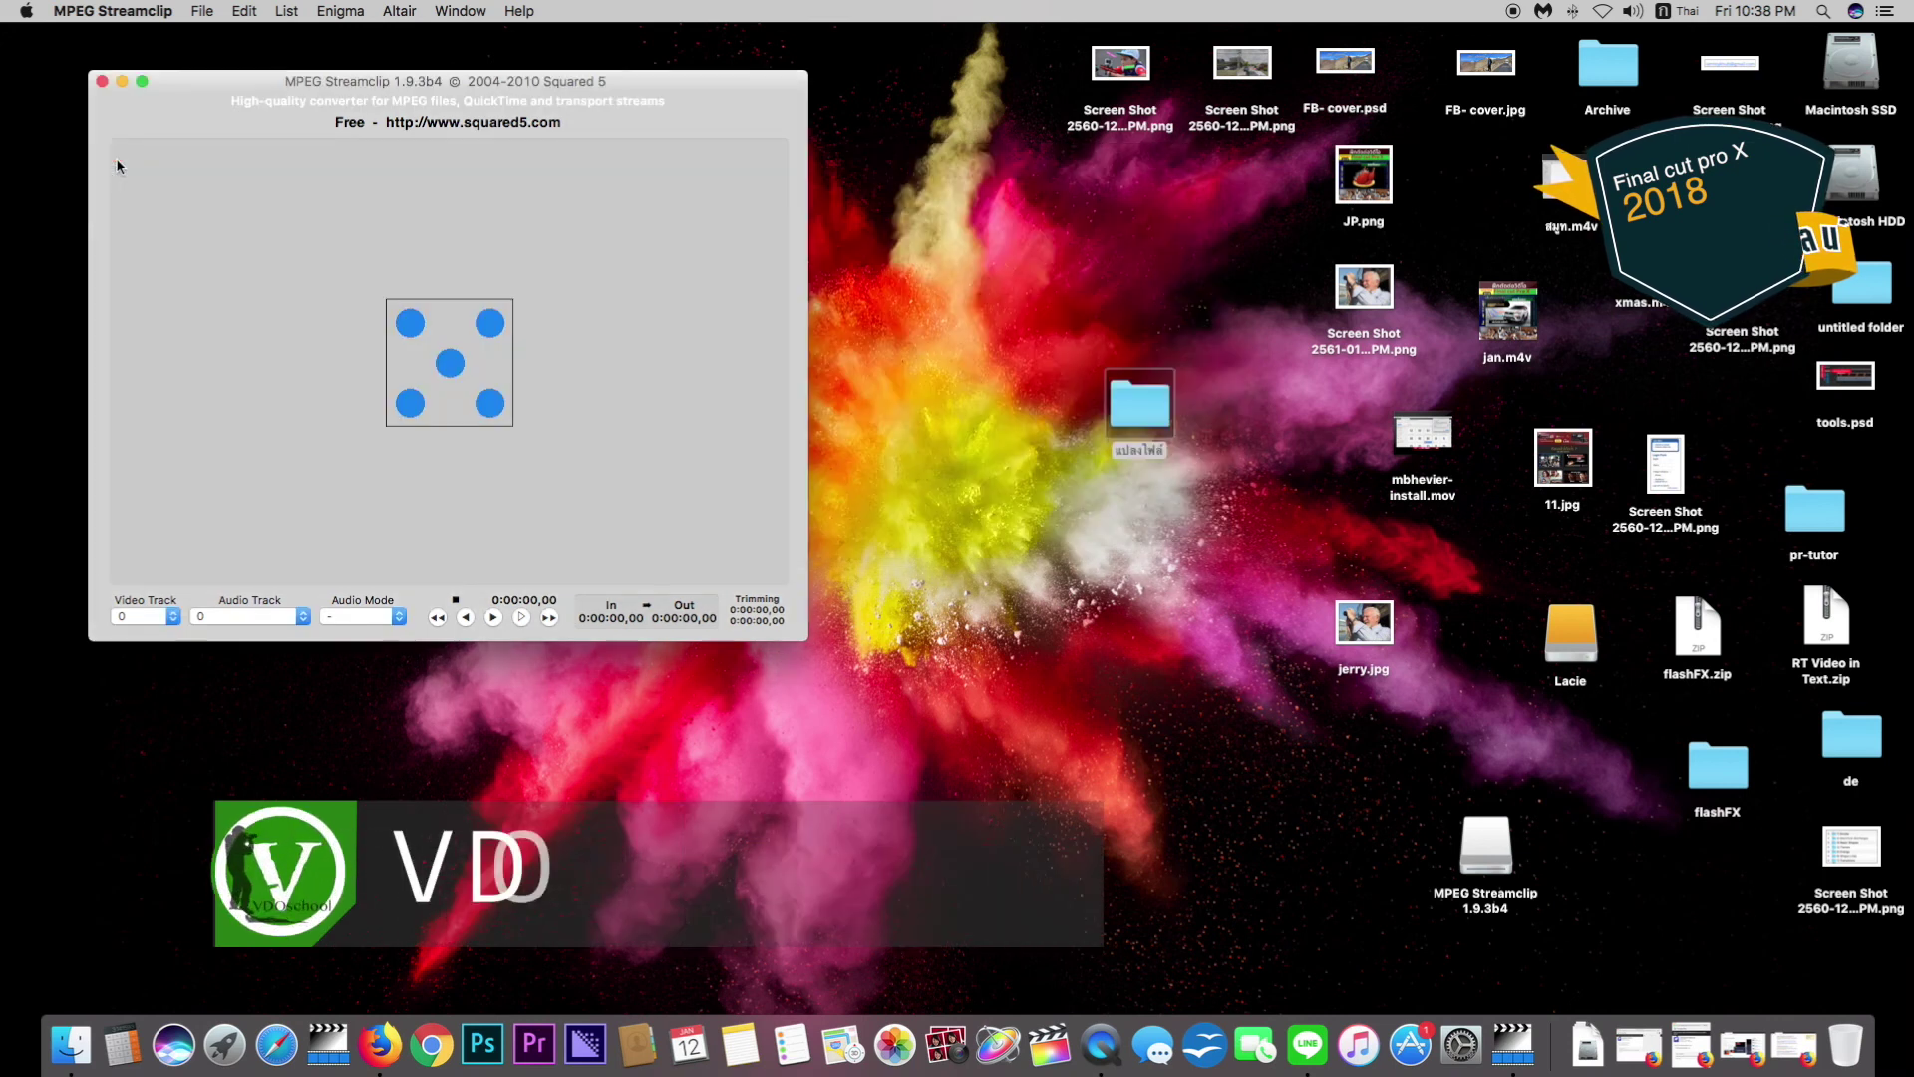
click(88, 12)
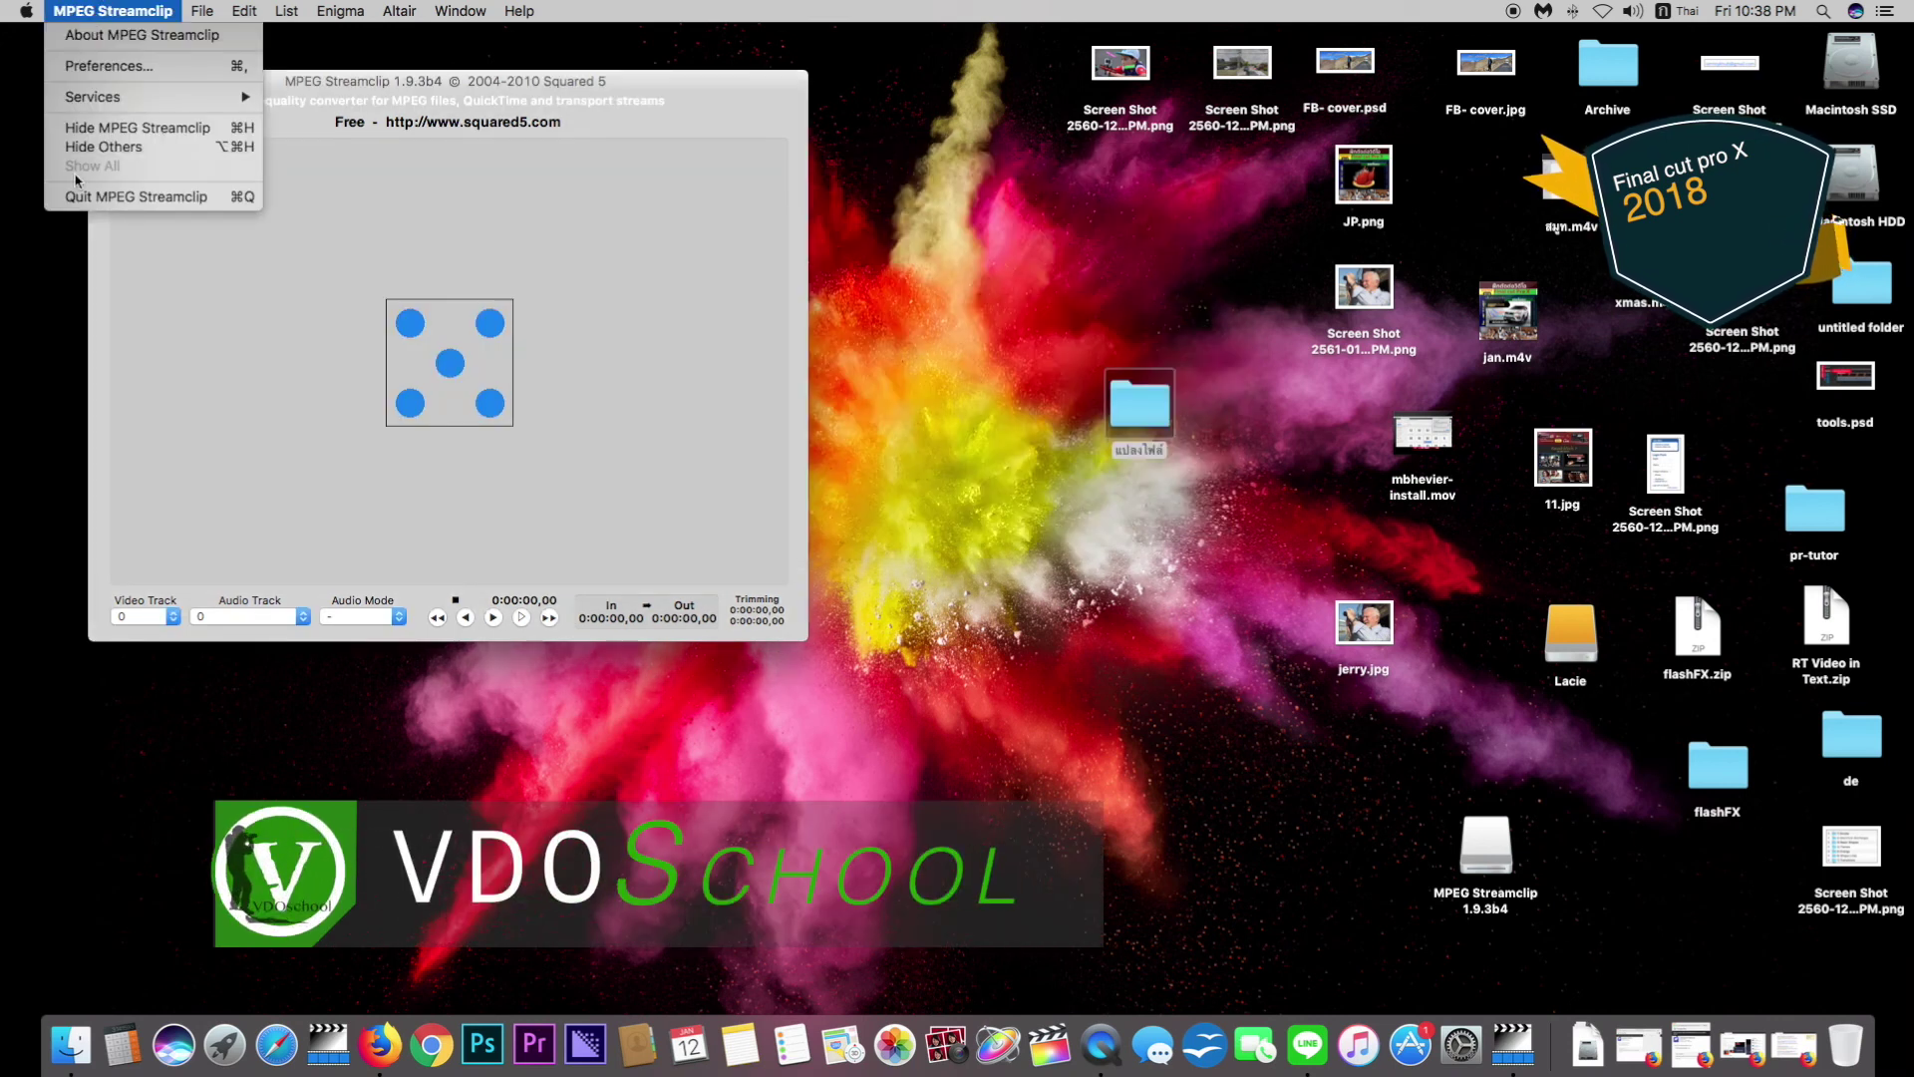
click(96, 205)
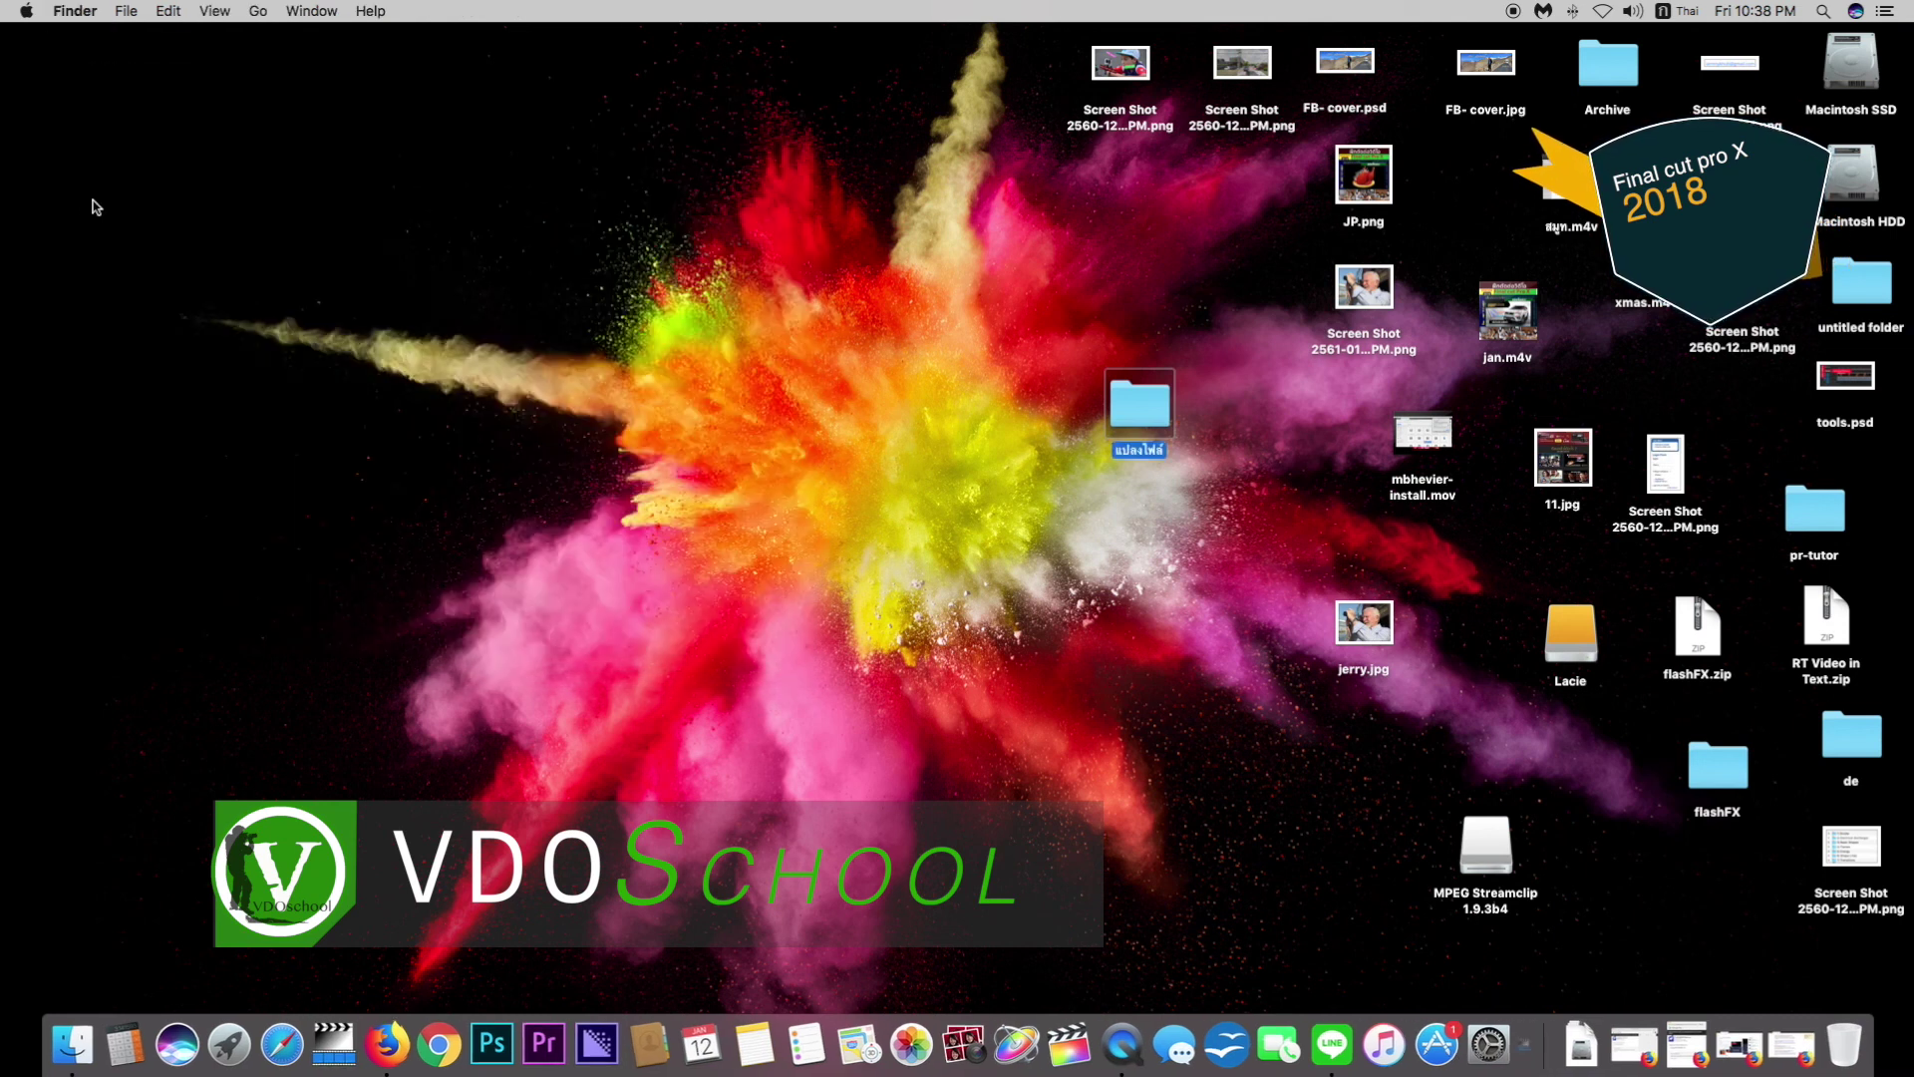
Open the แปลงไฟล์ folder from the desktop and widen its window to show the Size and Kind columns.
double_click(1141, 399)
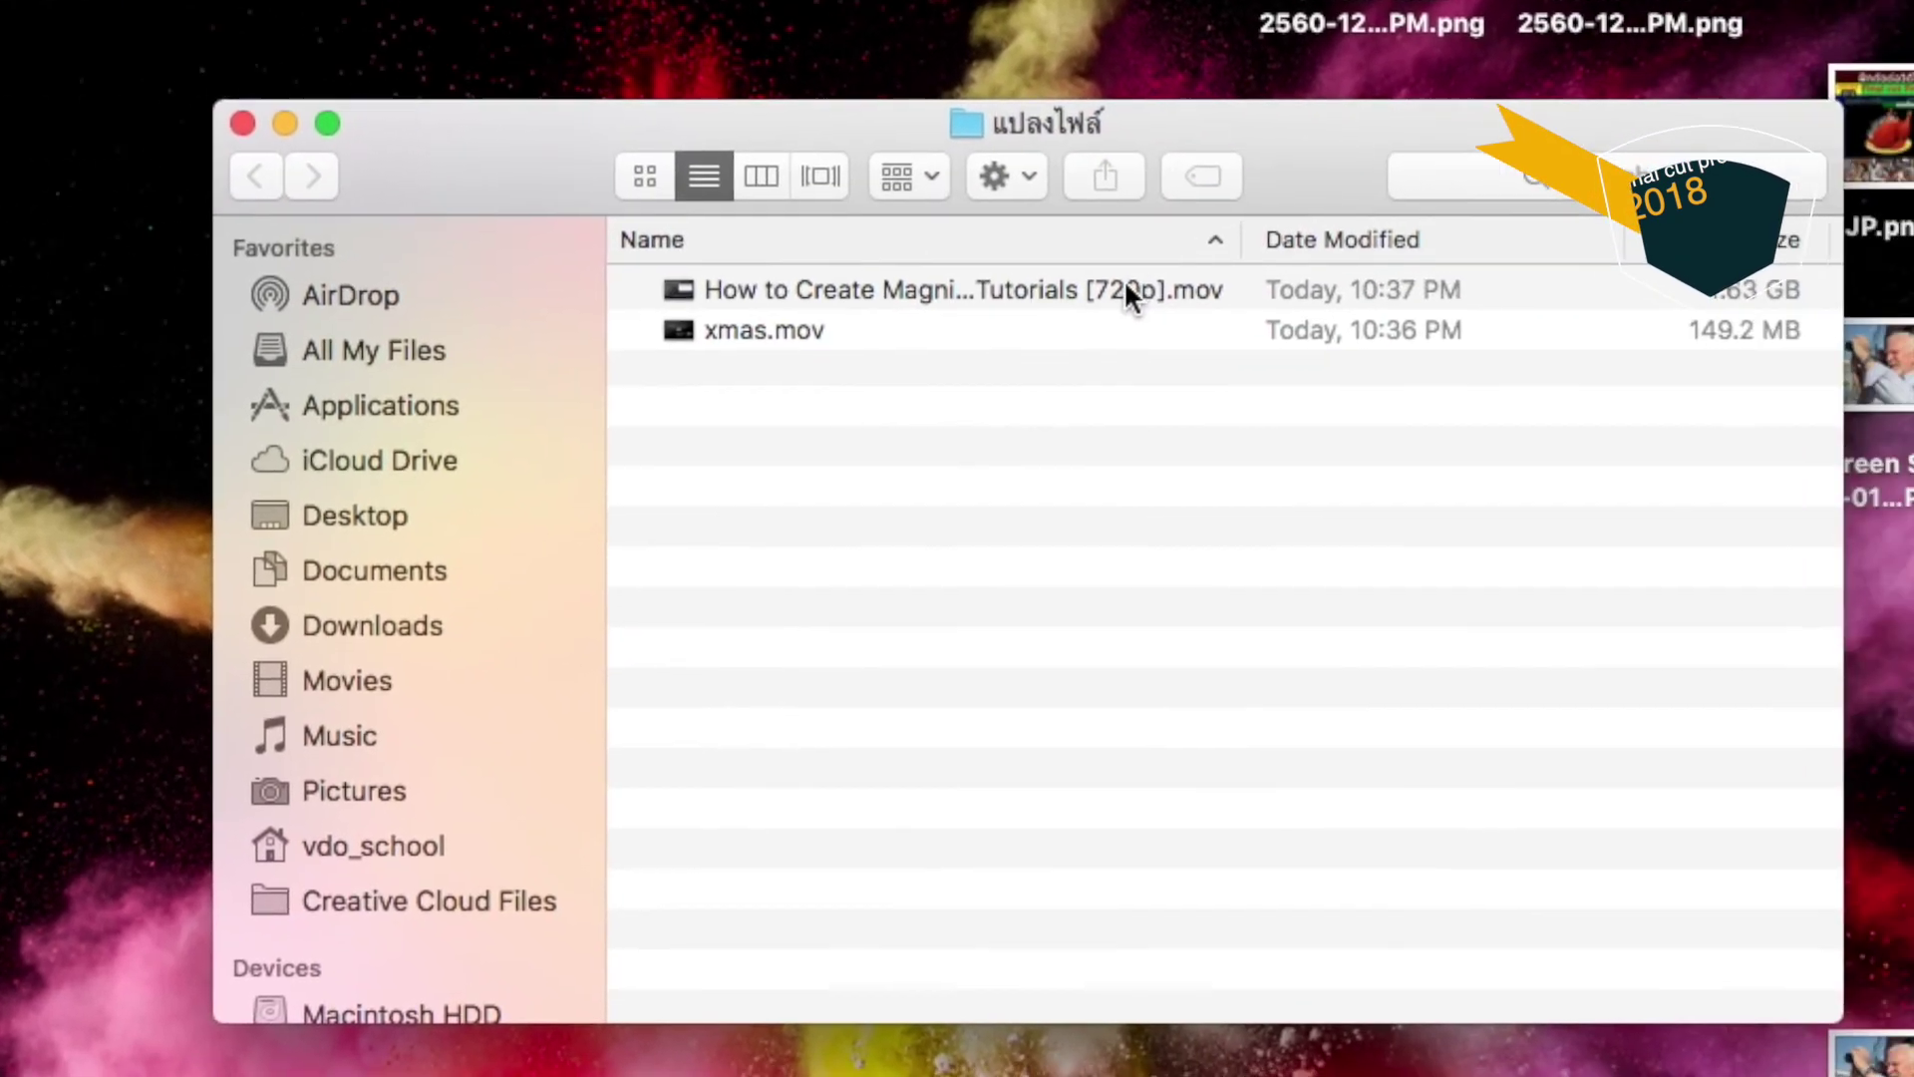
click(1556, 310)
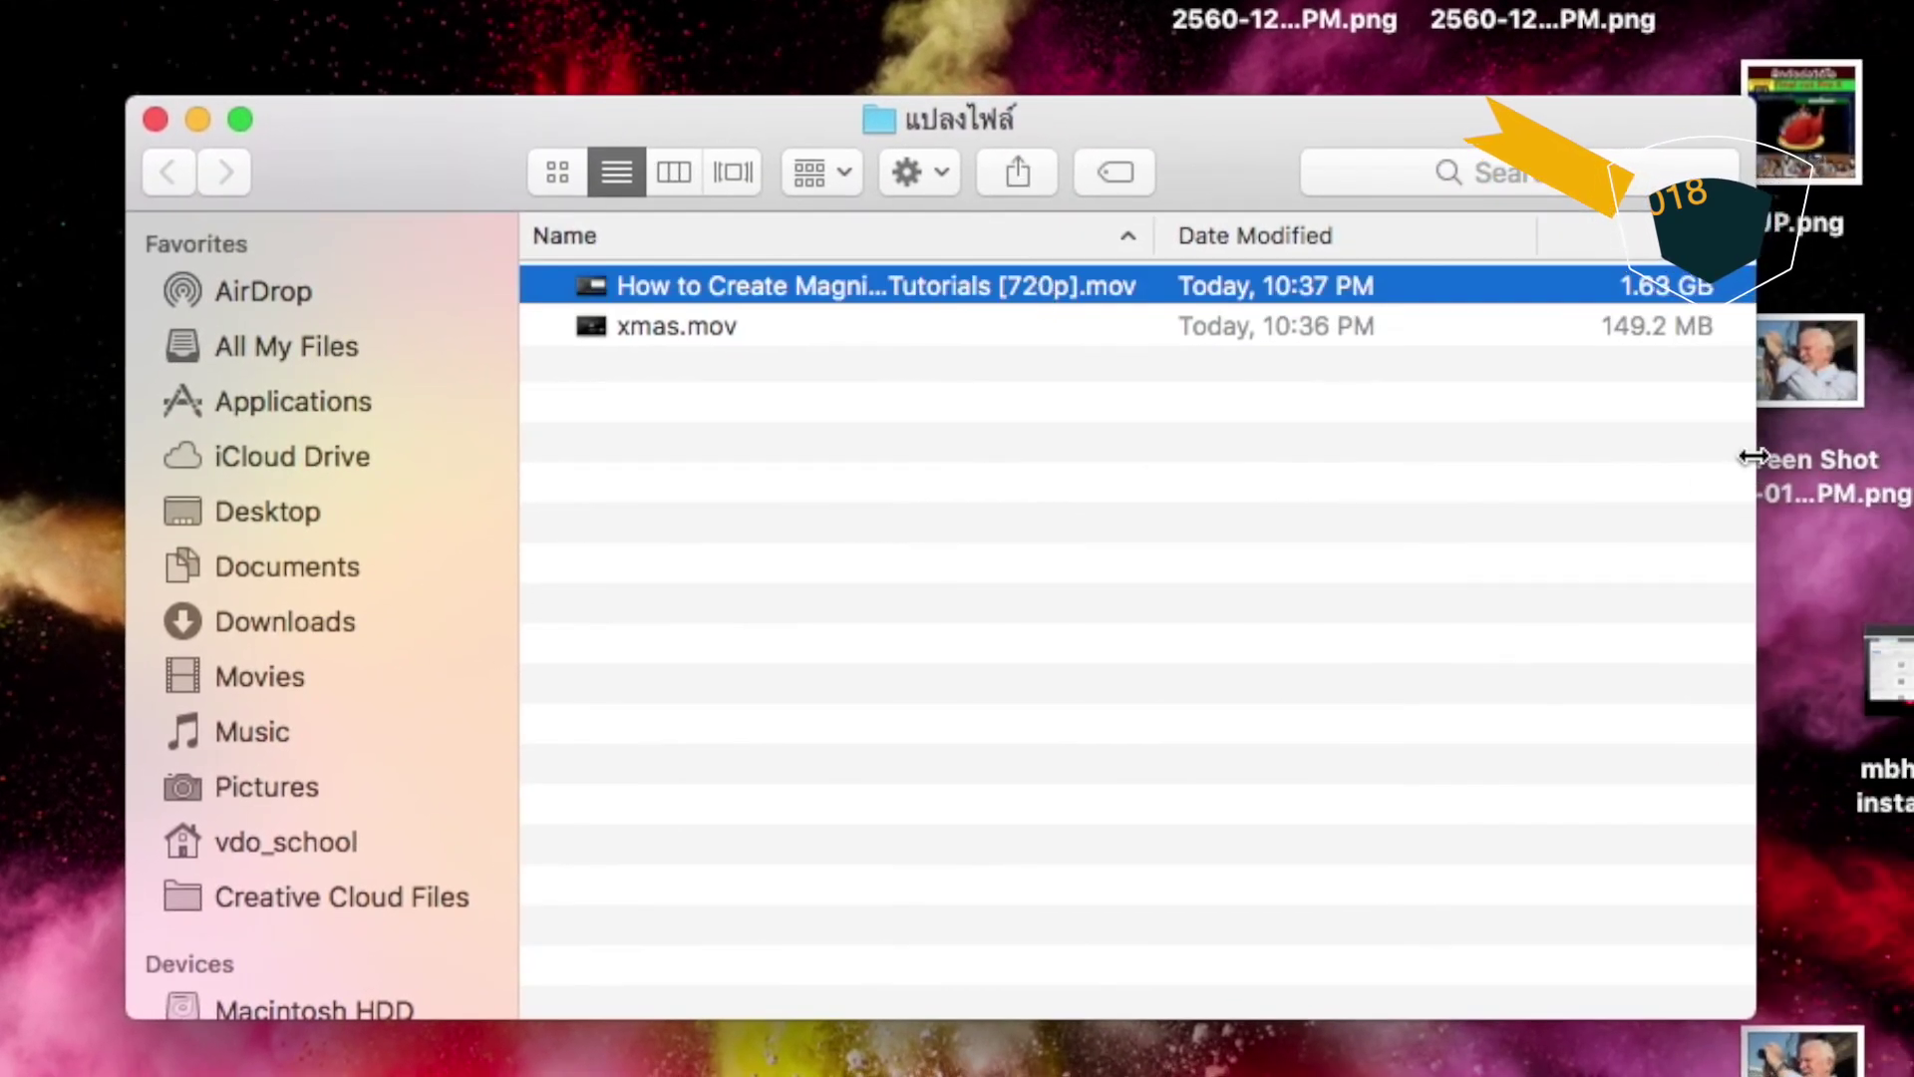
drag(1756, 459, 1913, 458)
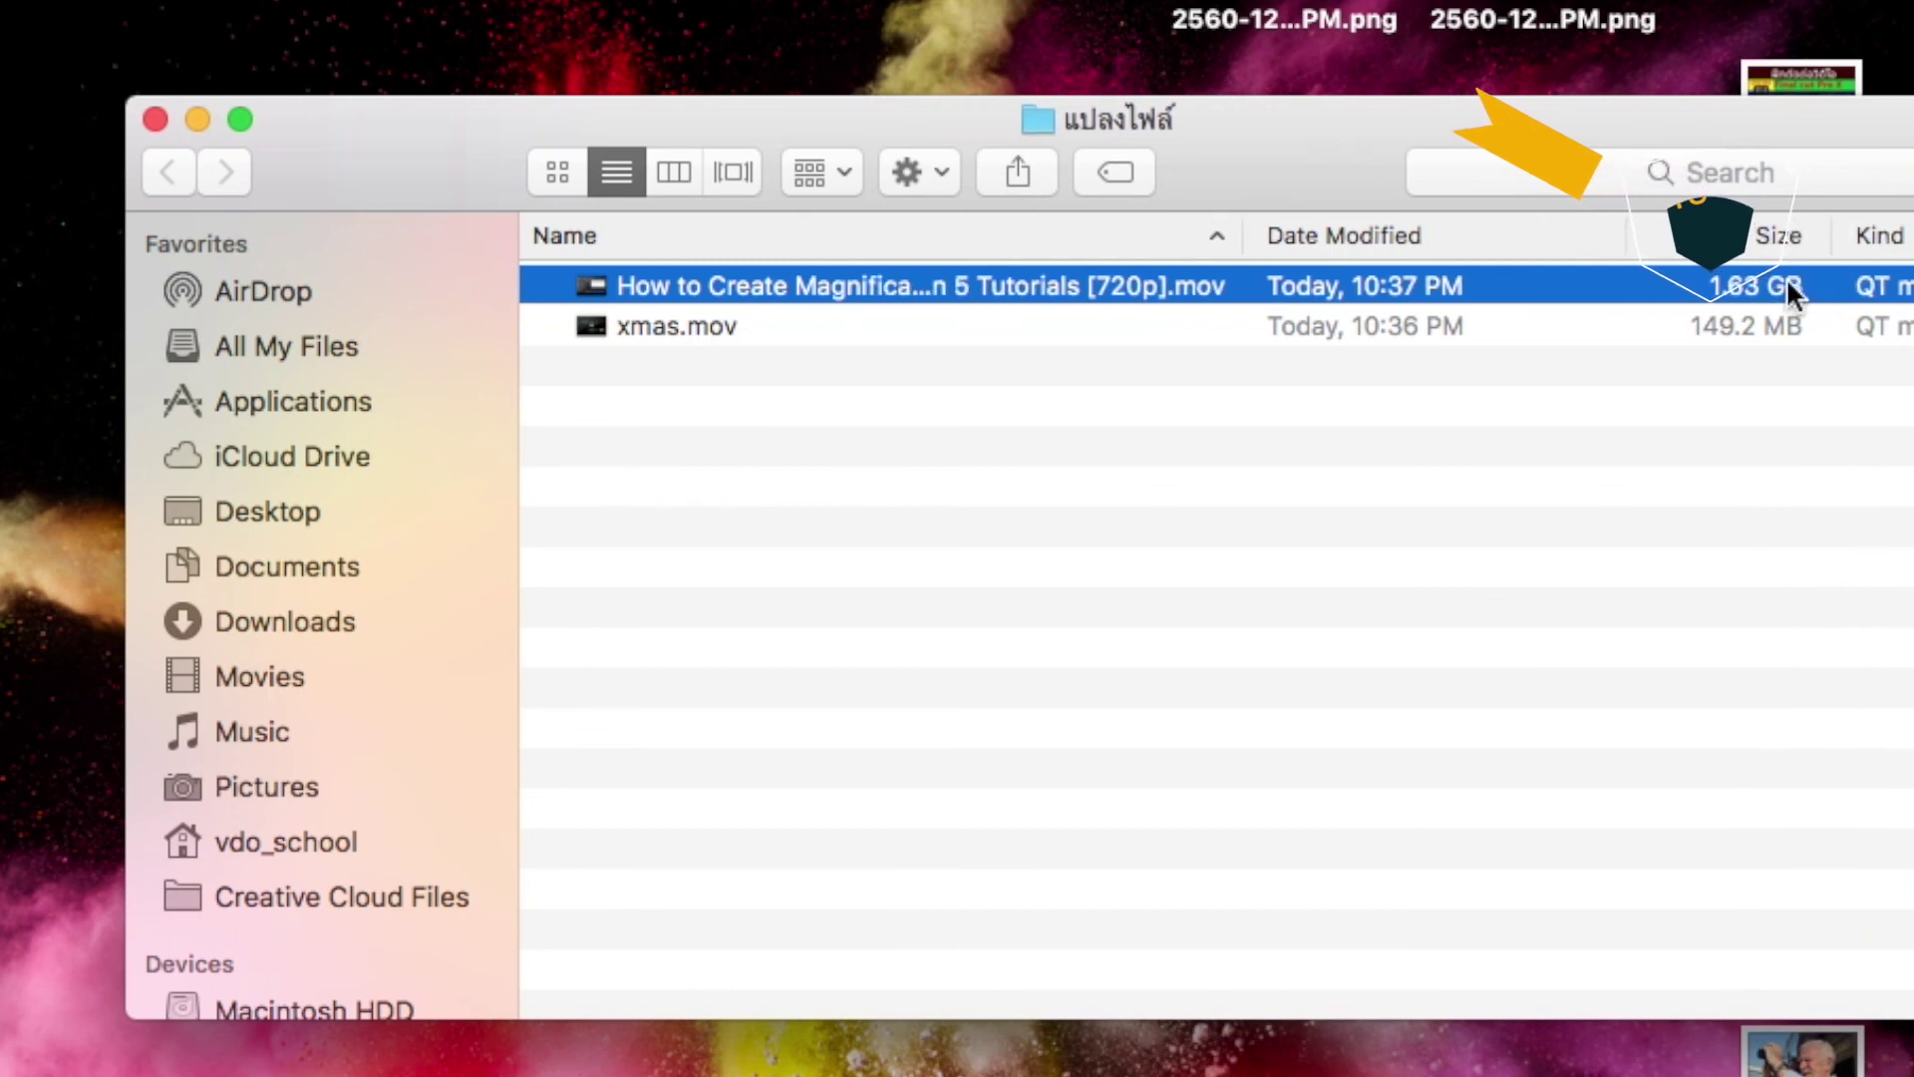
Compare the size and file kind of xmas.mov and the Magnification Effect movie in the แปลงไฟล์ folder.
click(692, 323)
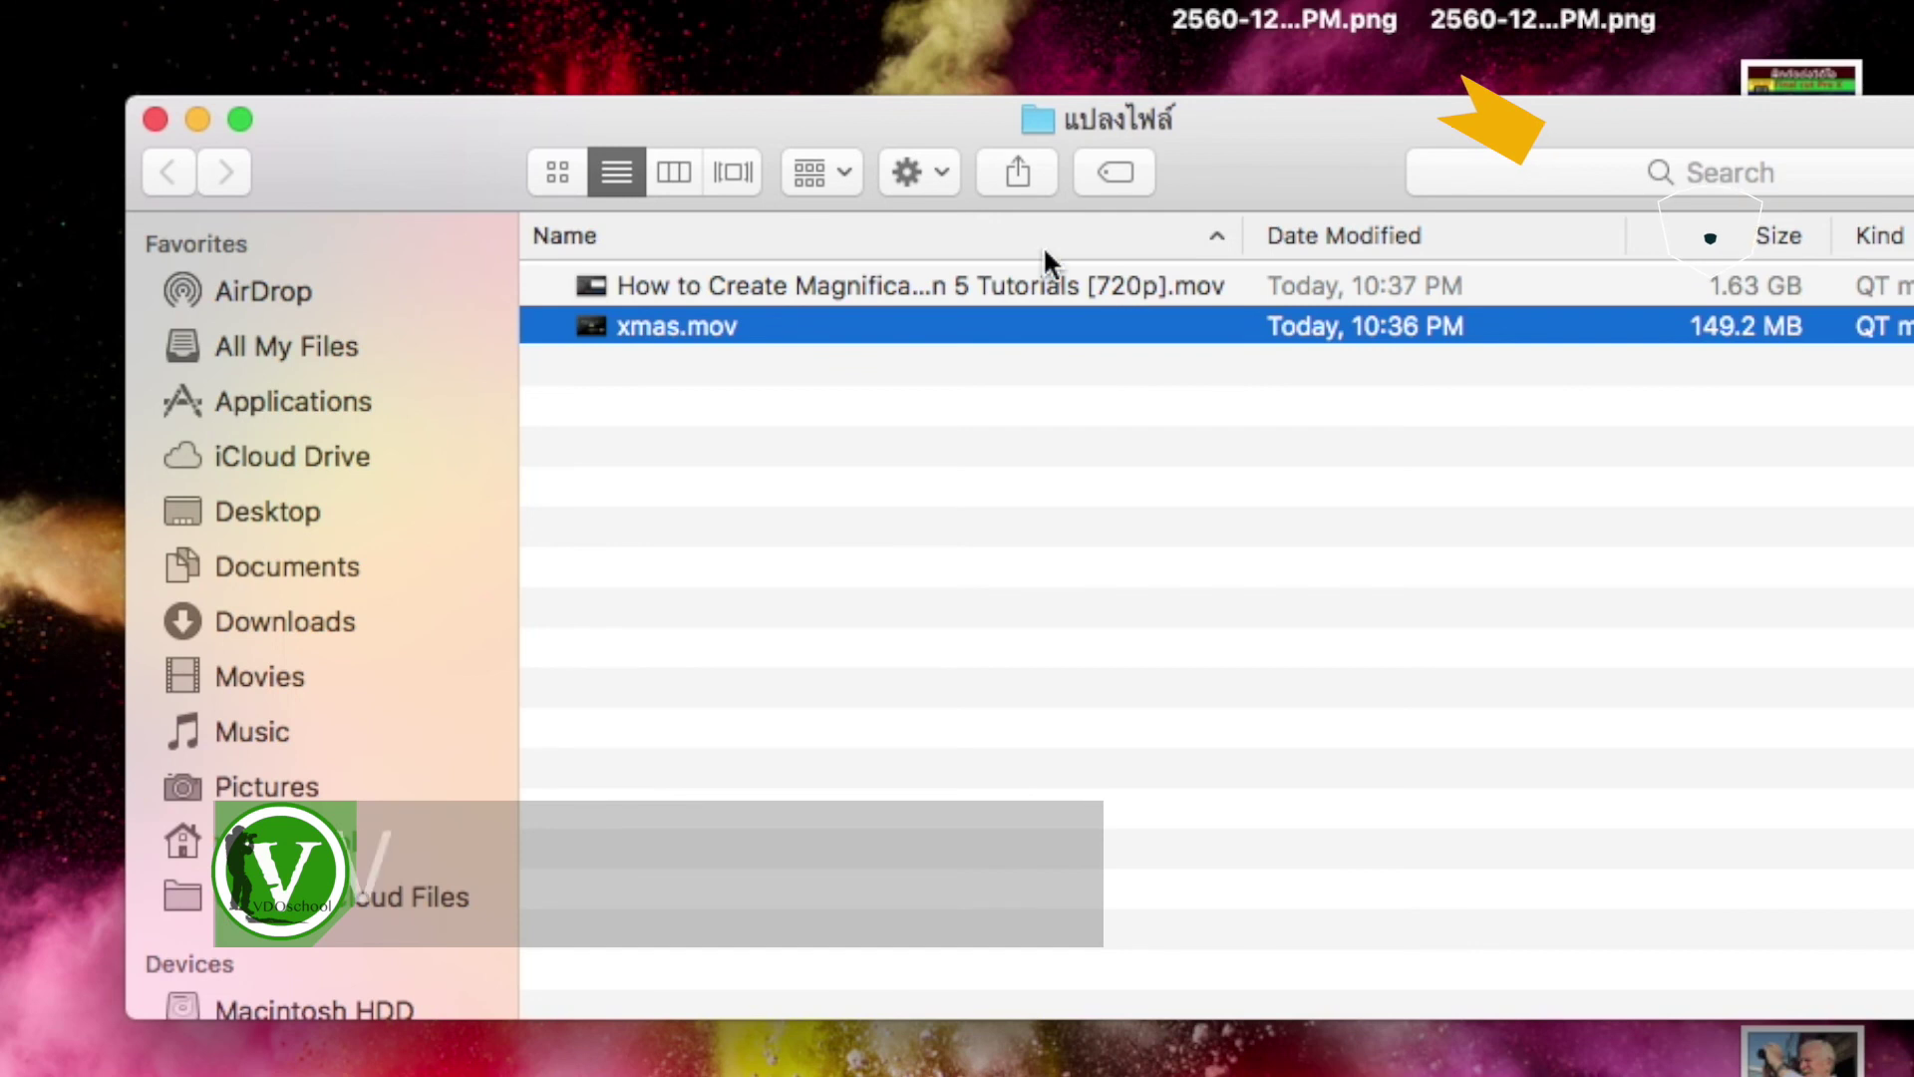
click(902, 285)
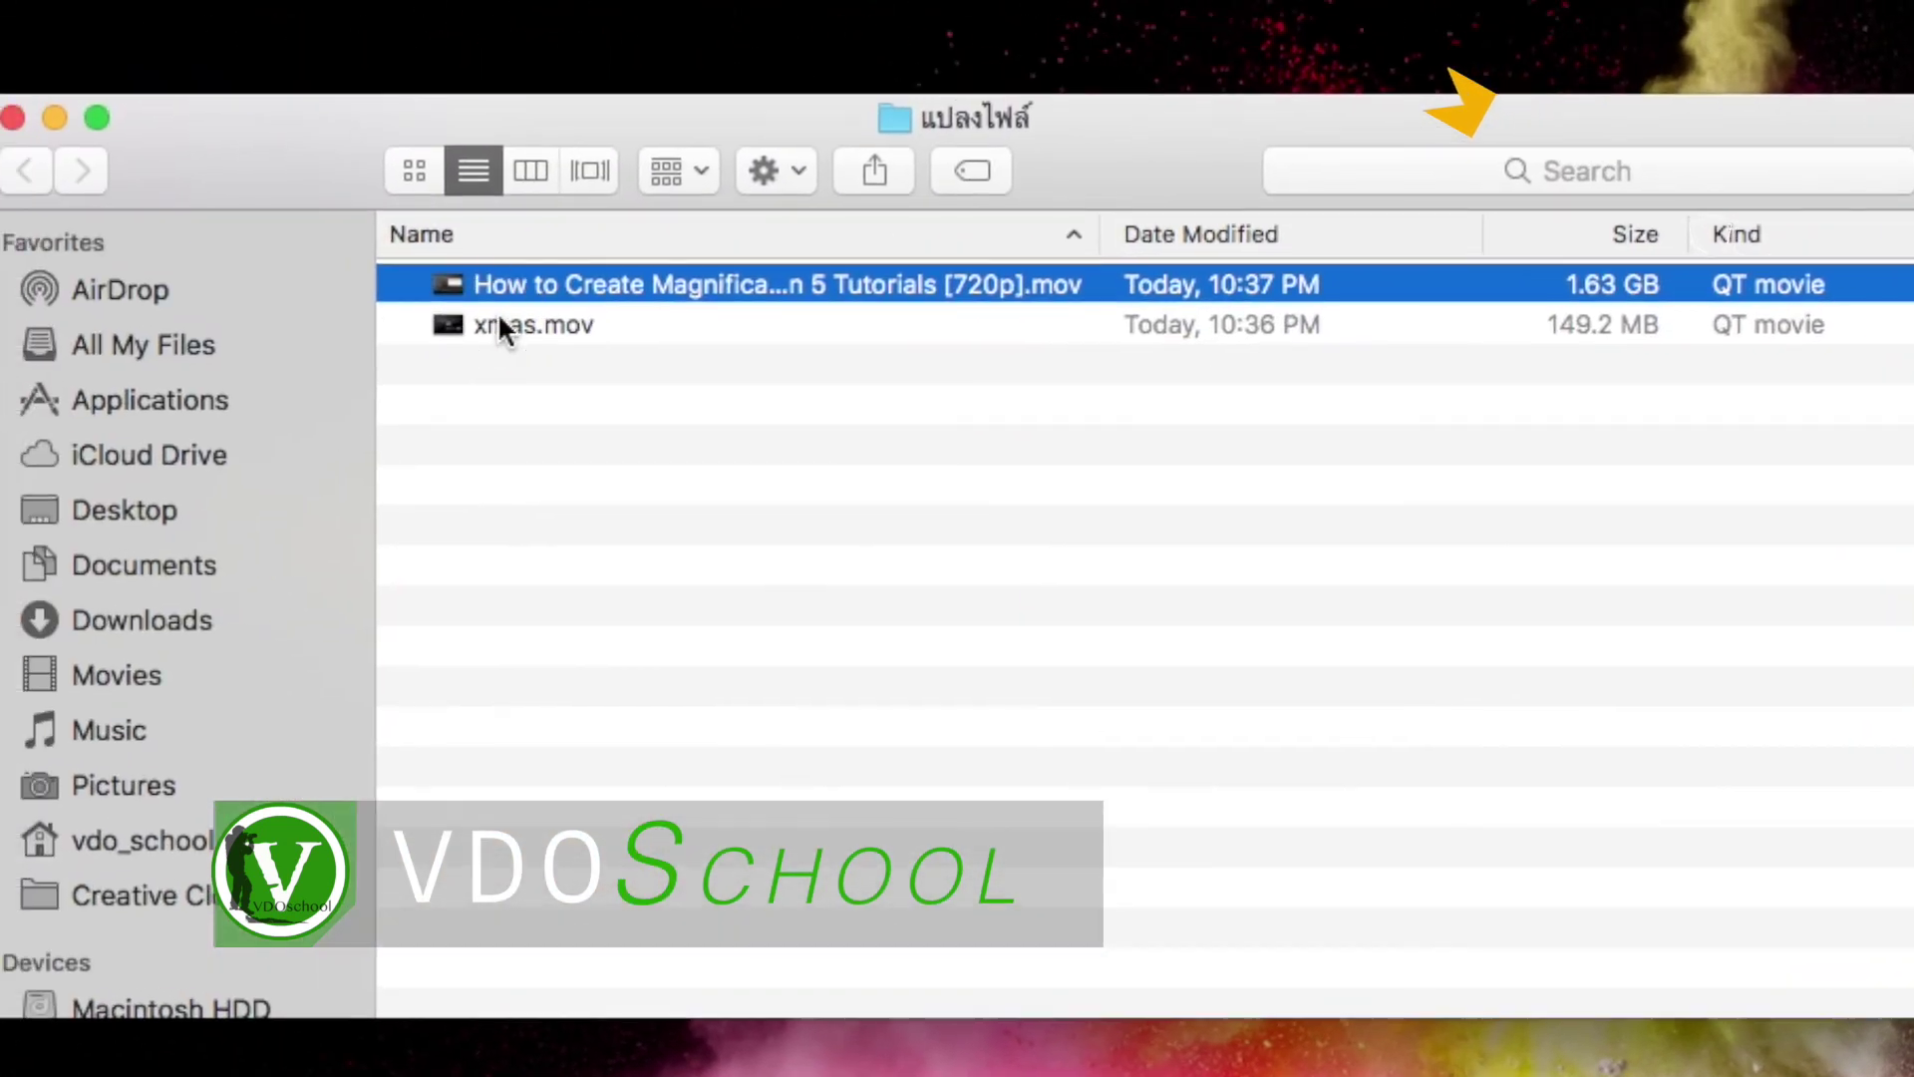
click(499, 322)
click(543, 284)
click(548, 317)
click(570, 283)
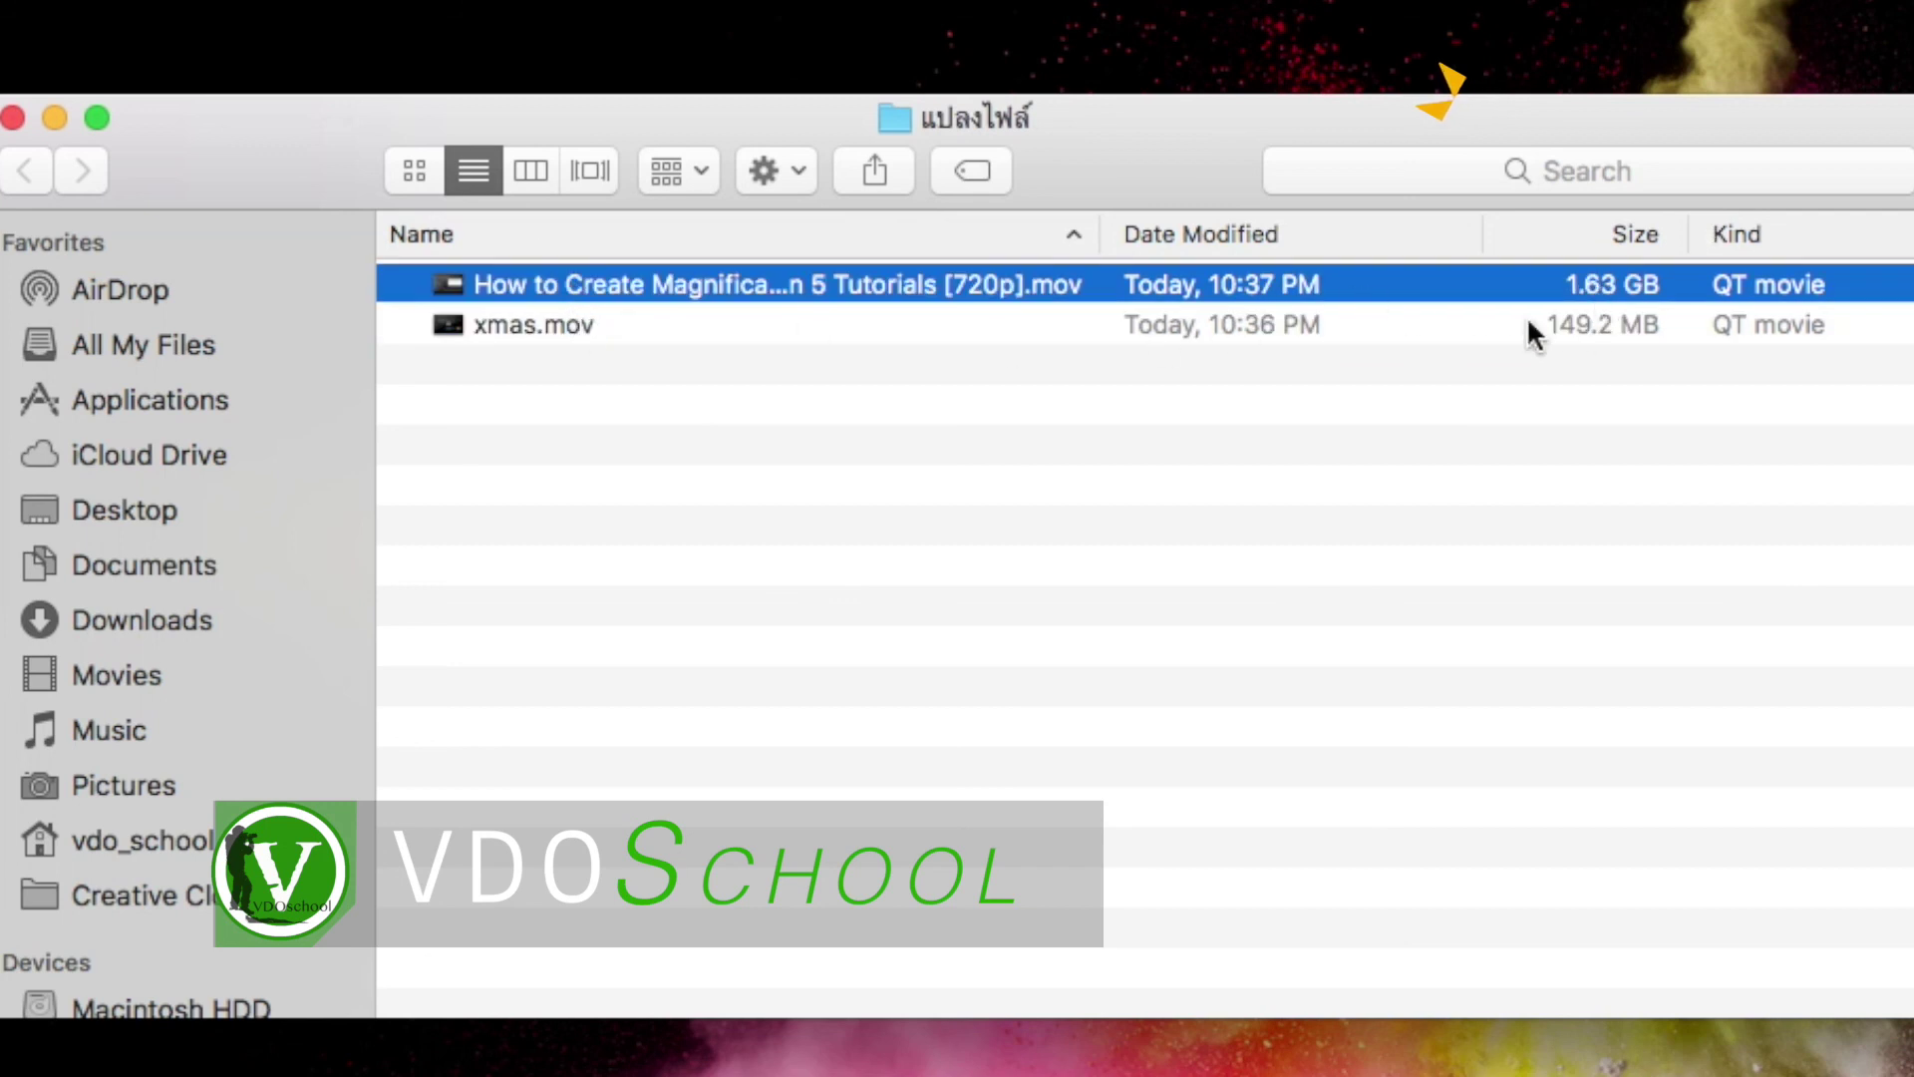
click(555, 325)
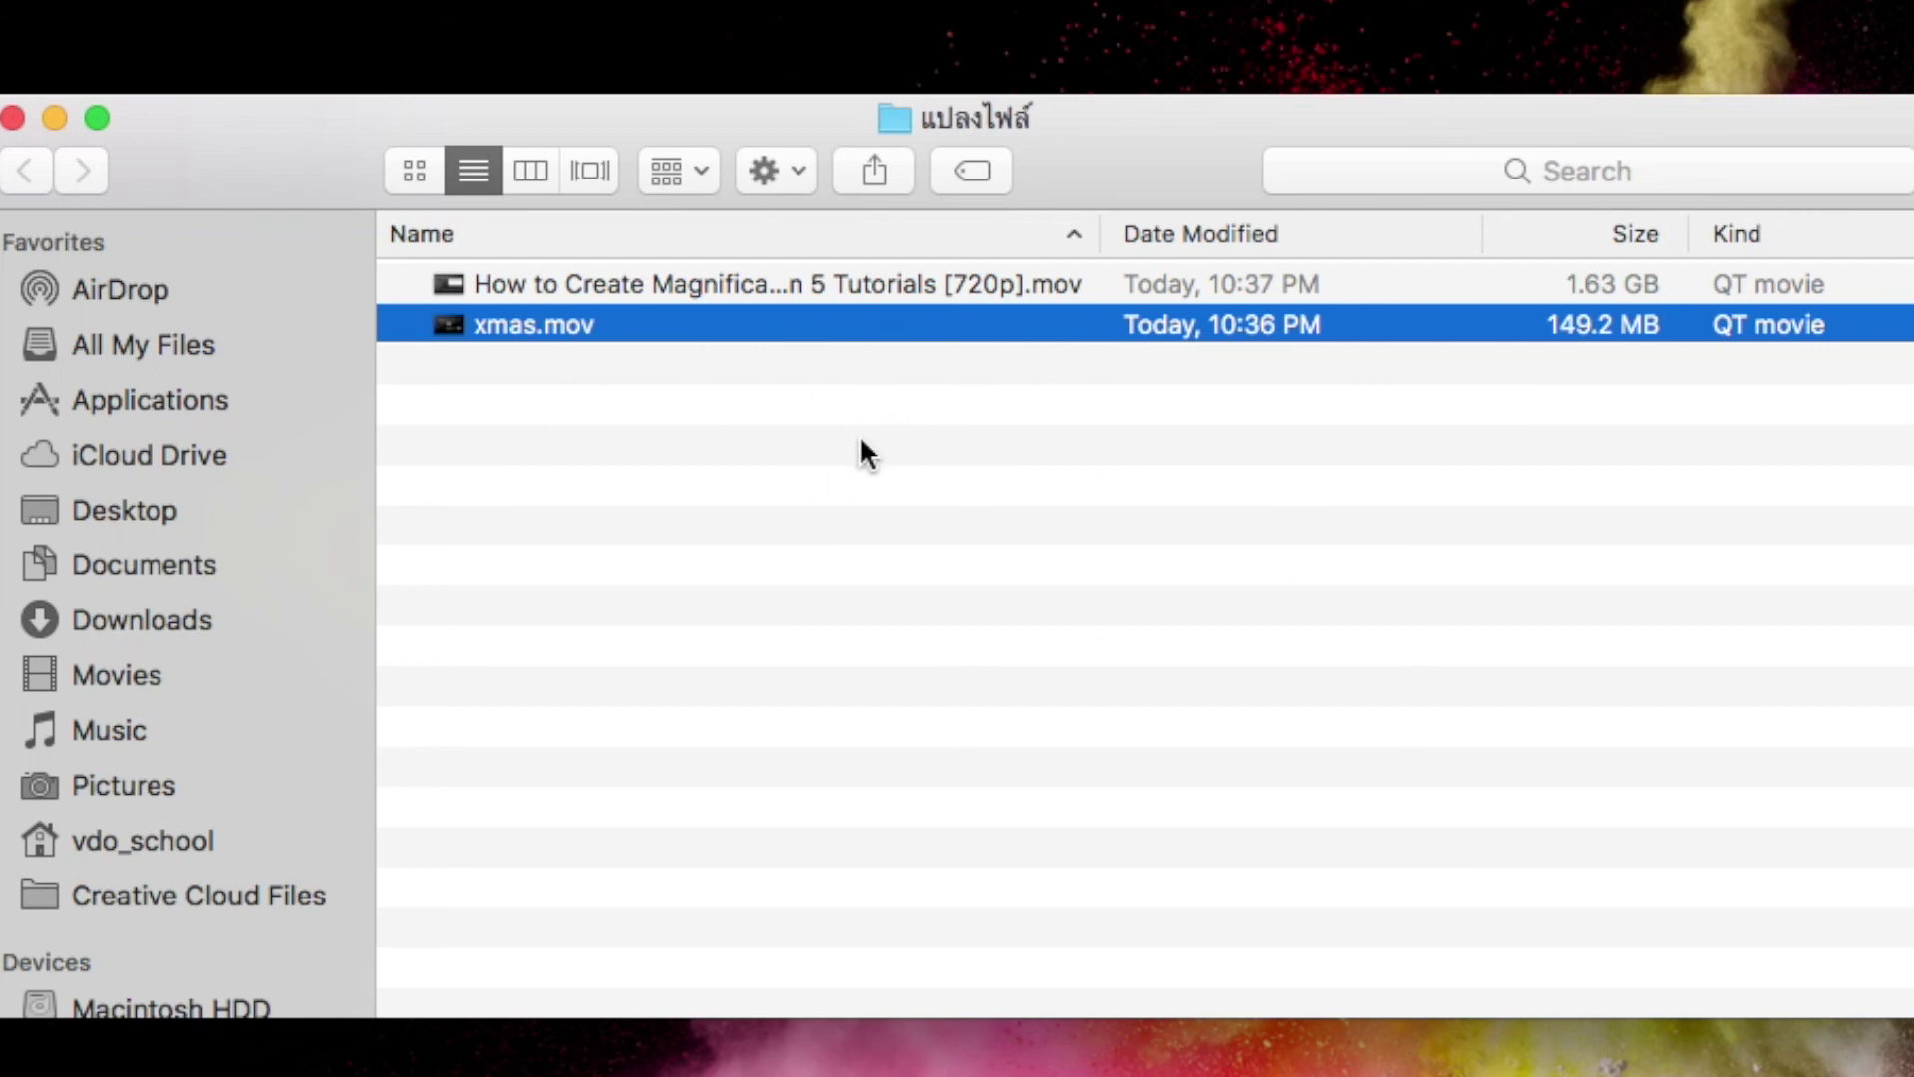
click(988, 284)
click(860, 335)
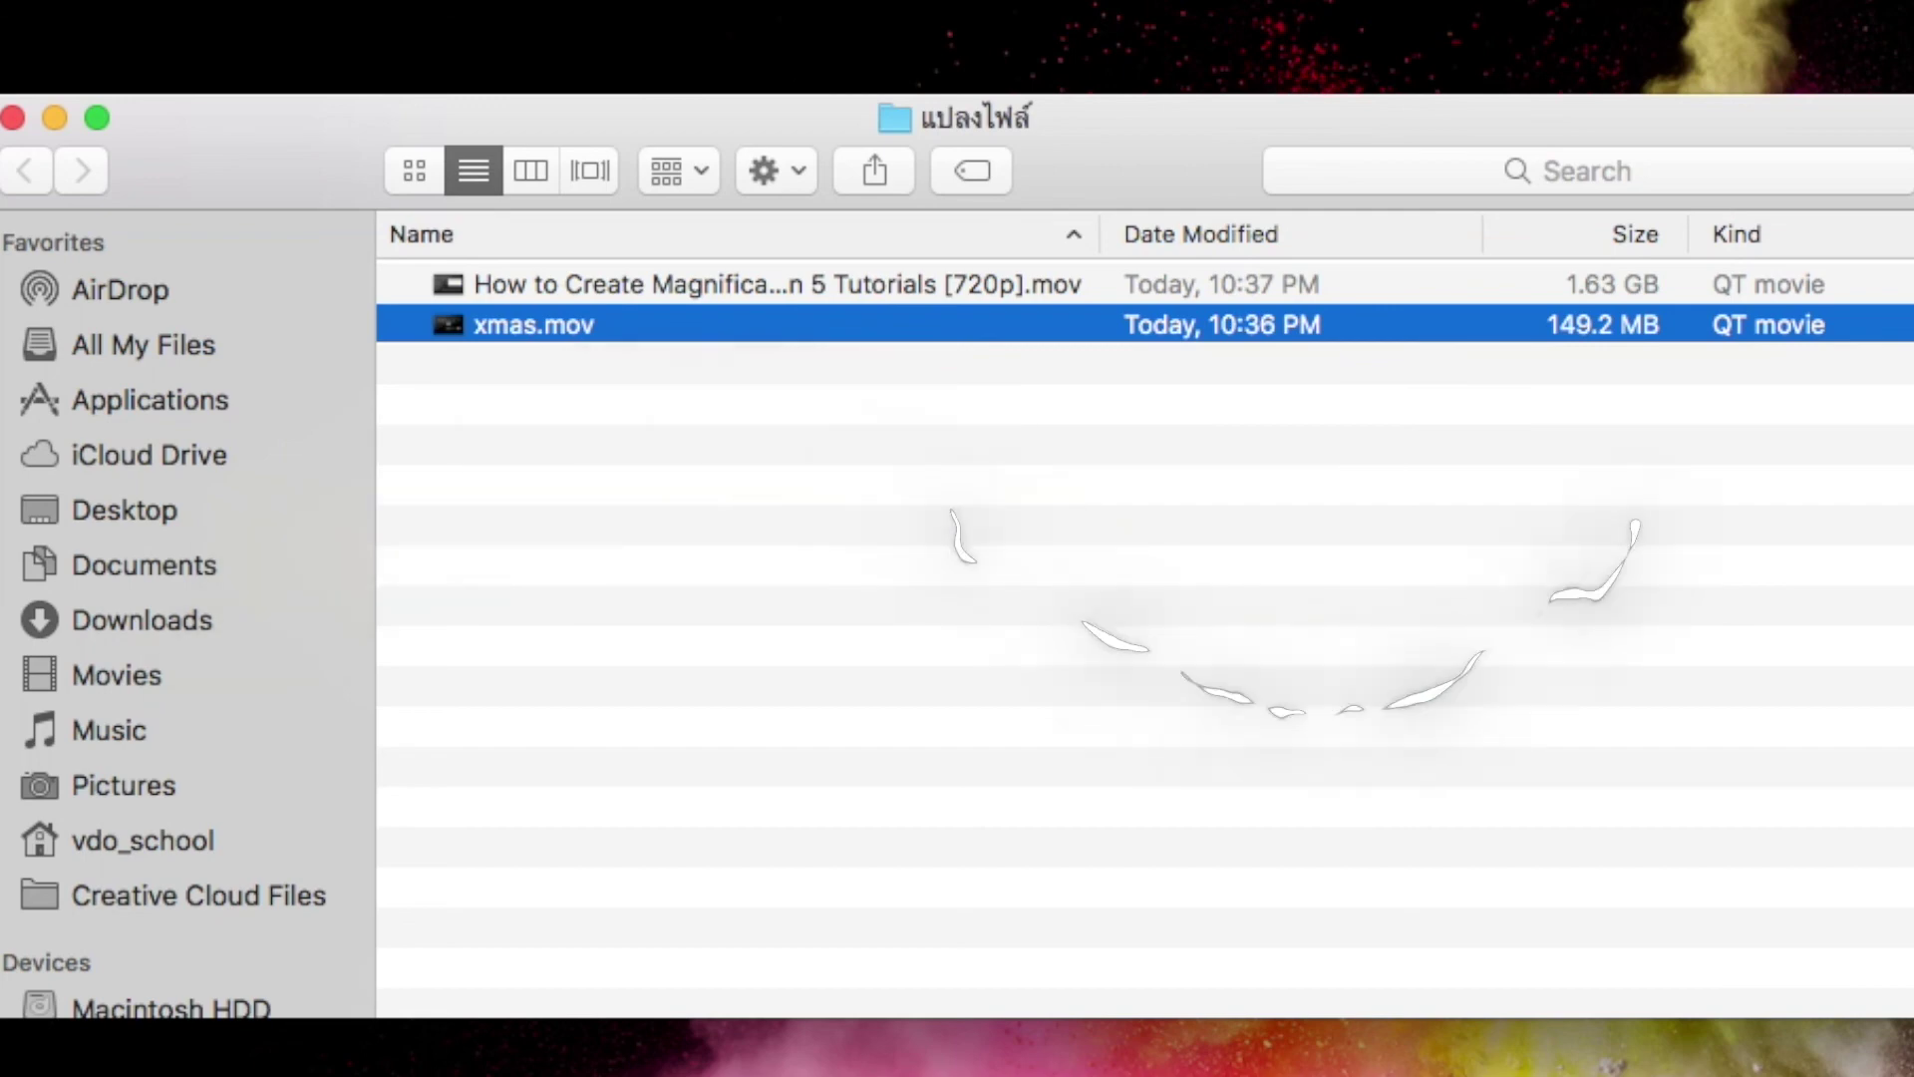